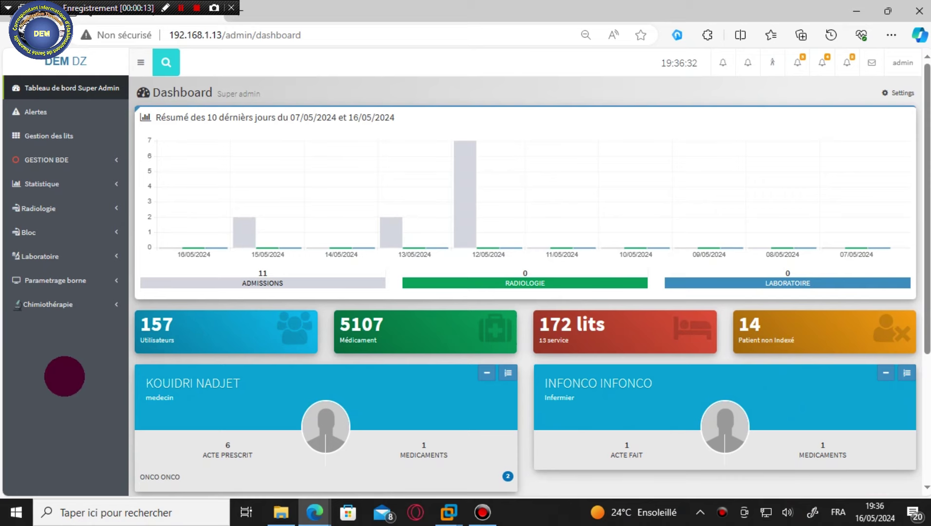
- Open the list of operating blocks, view the update form for BLOC OPERTOIRE CENTRAL and leave it without saving
left_click(55, 235)
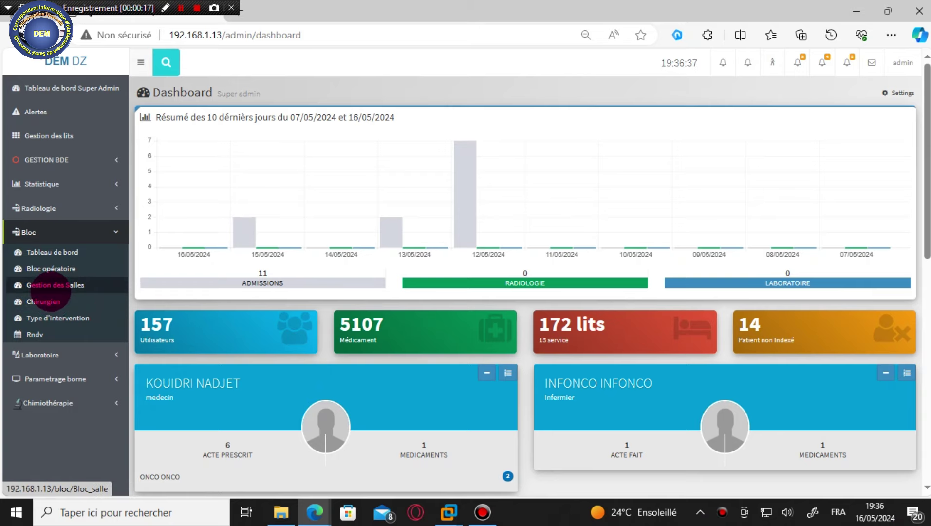
left_click(55, 271)
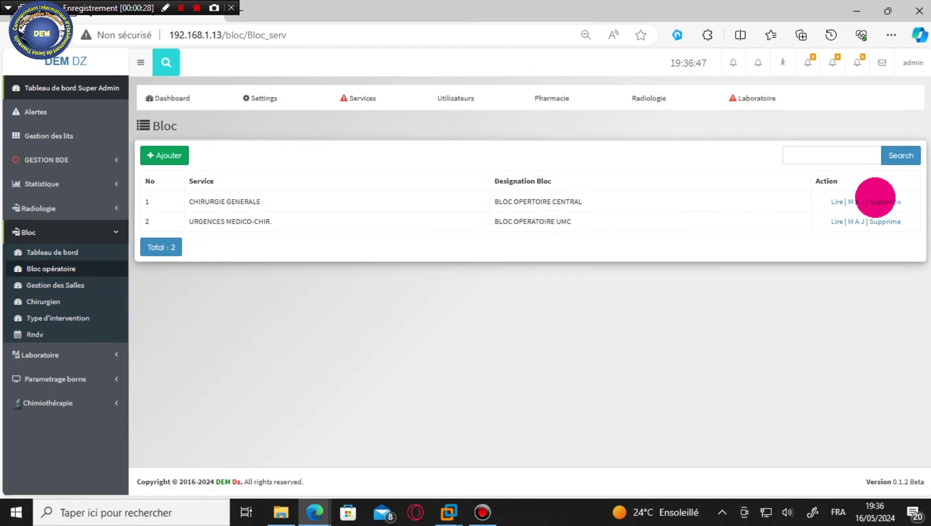
left_click(858, 202)
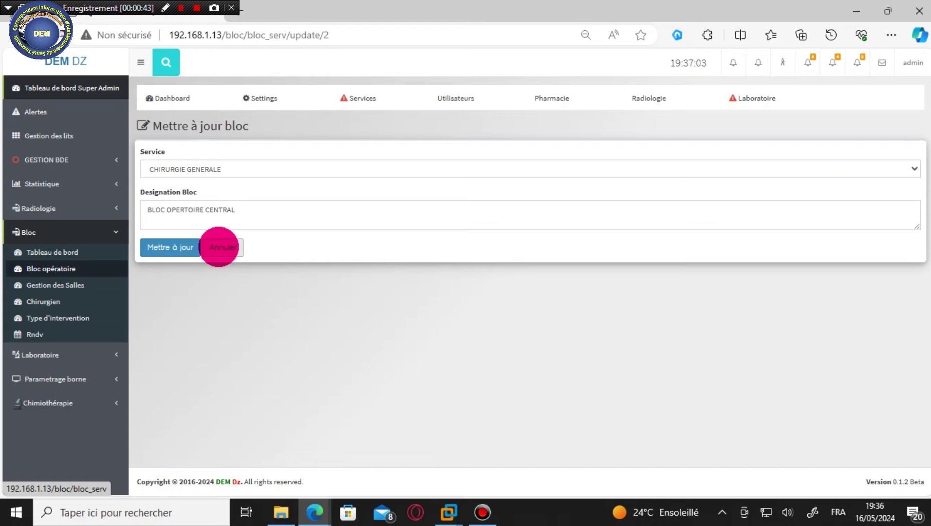
left_click(218, 247)
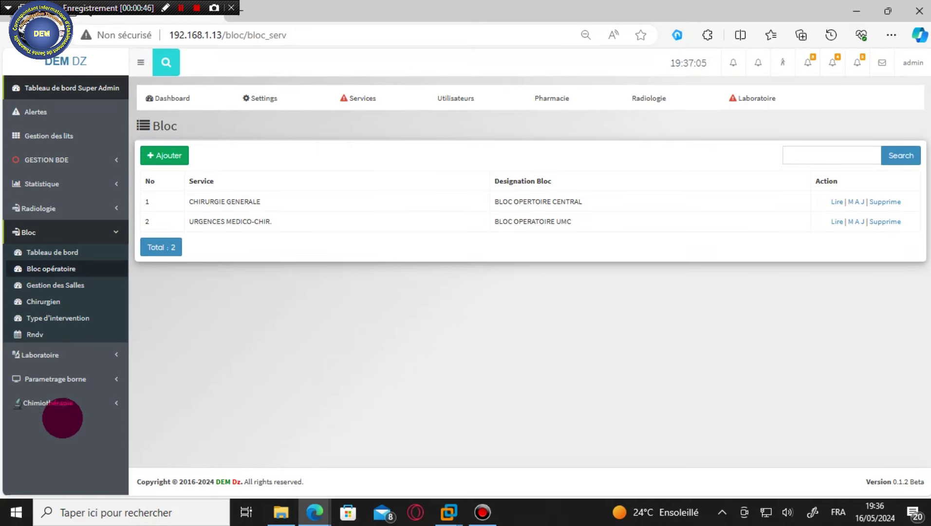
- Add an operating room with the designation BLOC OPERATOIRE TRAUMATOLOGIE to the block BLOC OPERTOIRE CENTRAL
left_click(59, 287)
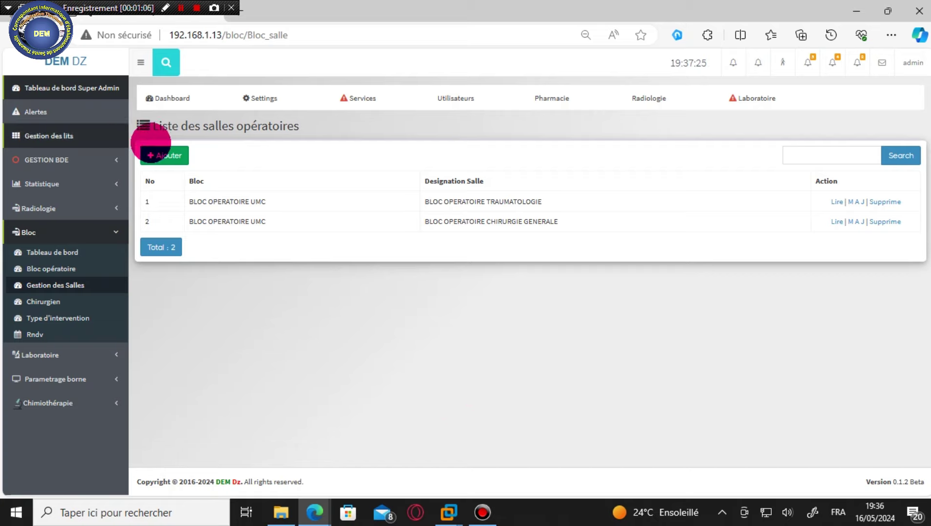
left_click(161, 155)
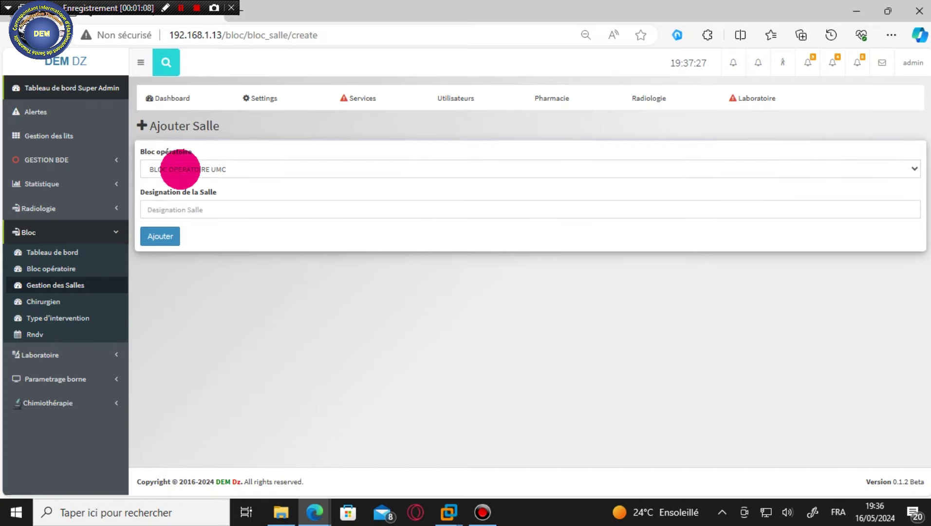
left_click(209, 213)
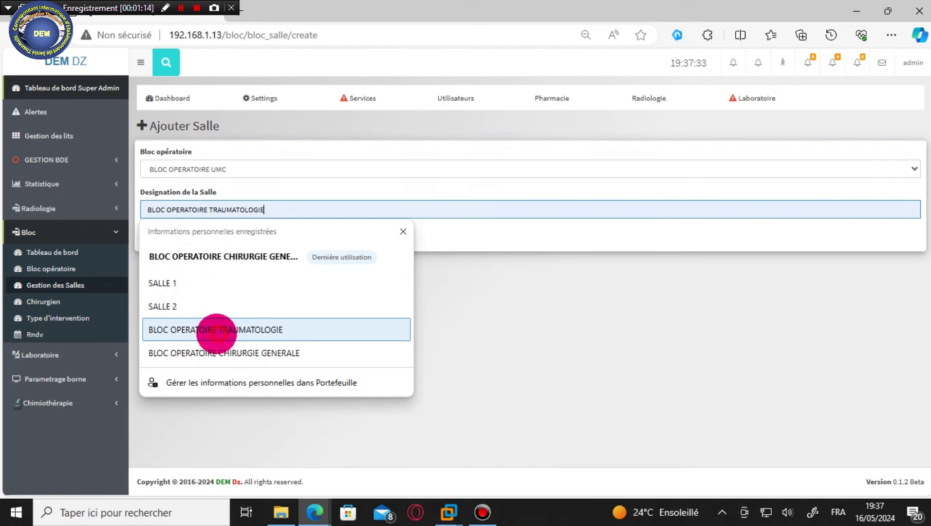
left_click(216, 331)
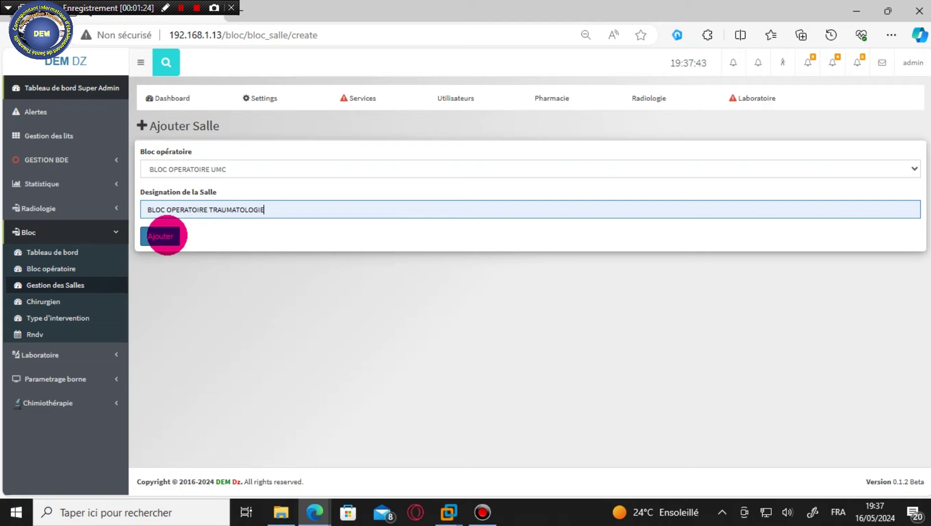
left_click(217, 169)
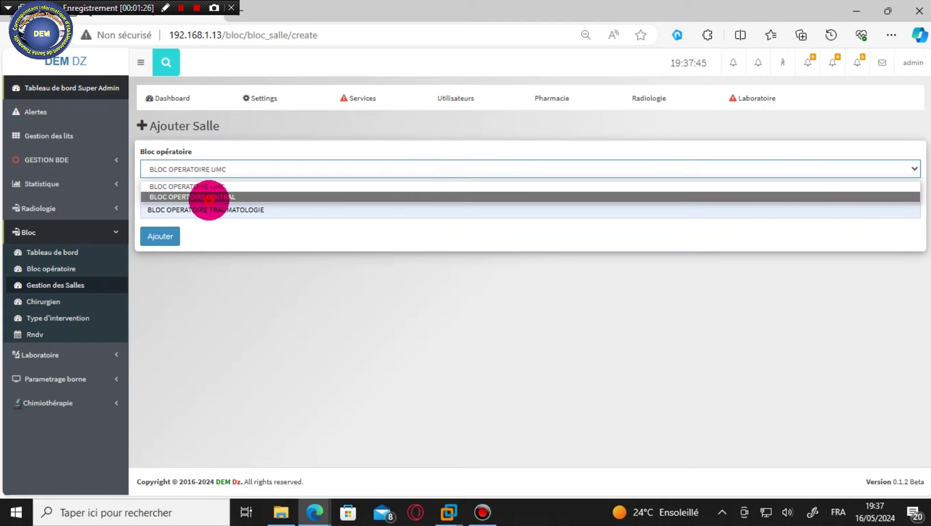
left_click(208, 197)
left_click(157, 235)
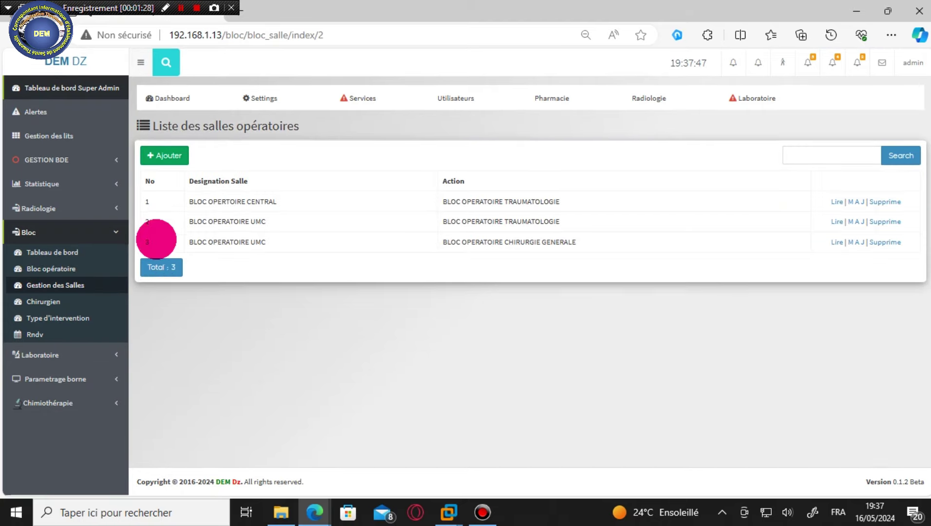
- Add an operating room with the designation BLOC OPERATOIRE CHIRURGIE GENERALE to the block BLOC OPERTOIRE CENTRAL
left_click(163, 155)
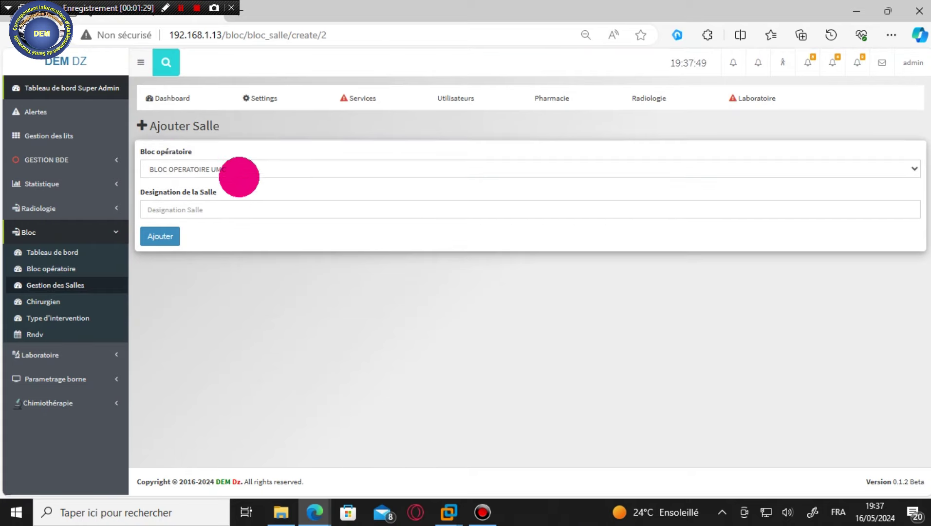
left_click(241, 169)
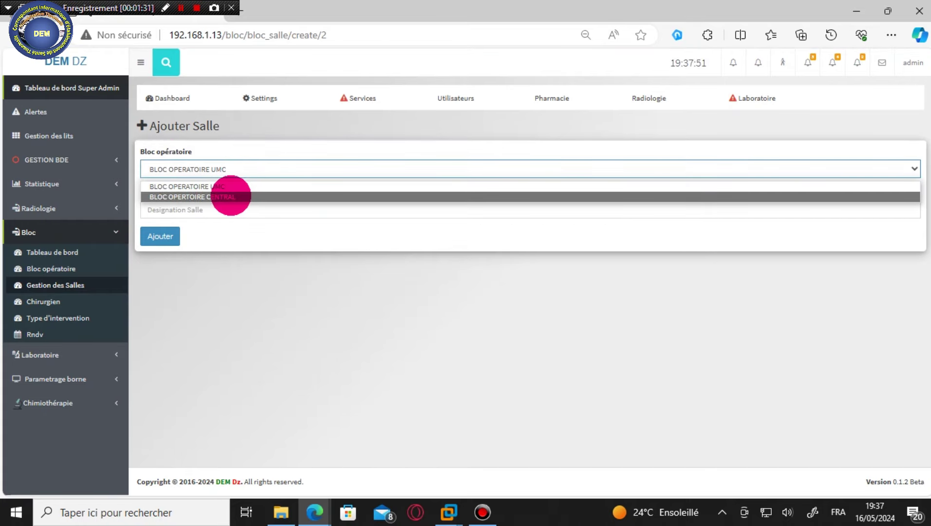
left_click(232, 196)
left_click(218, 209)
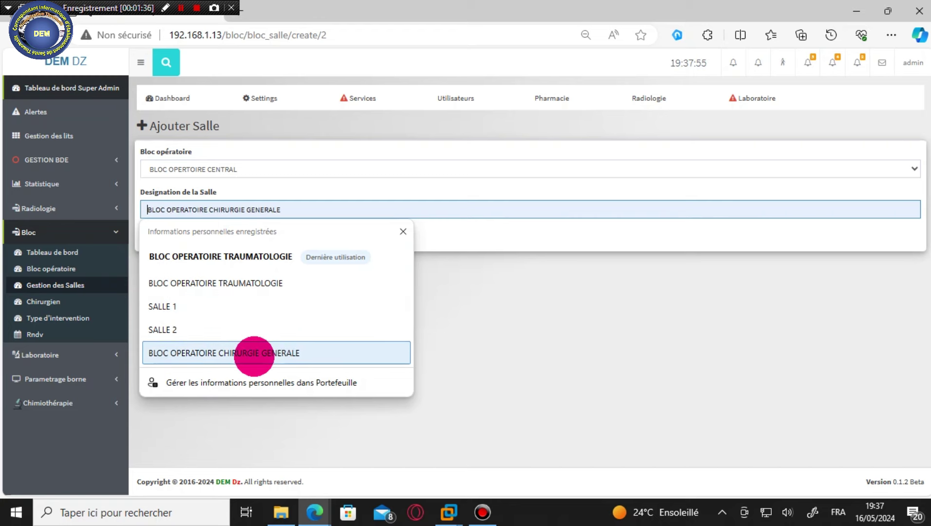
left_click(254, 354)
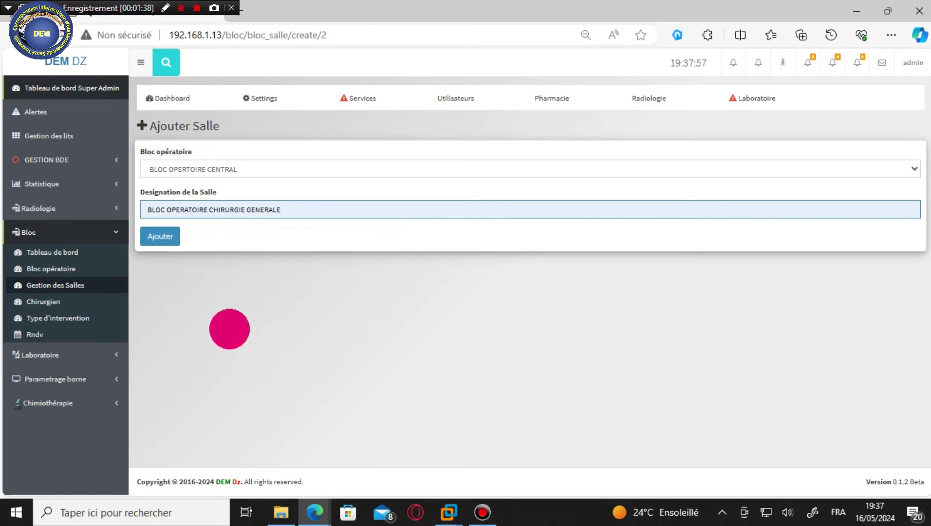
left_click(161, 237)
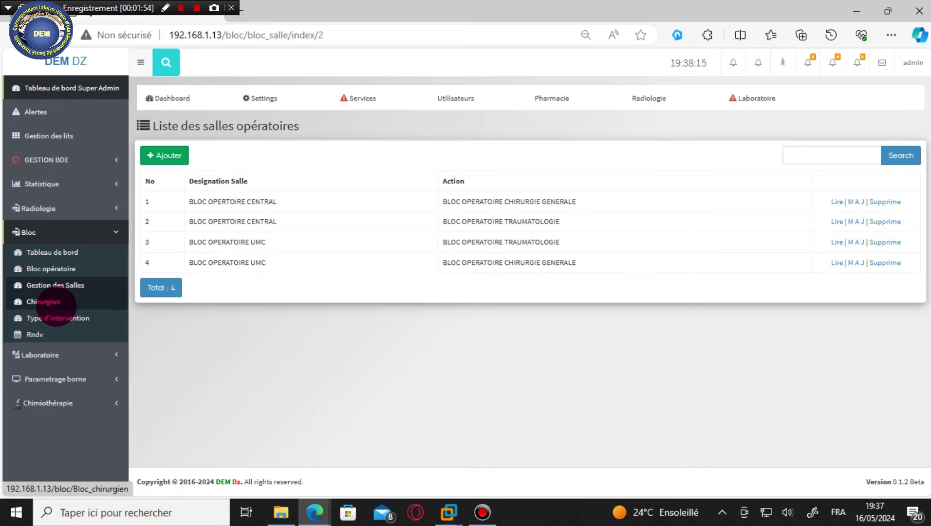
left_click(161, 153)
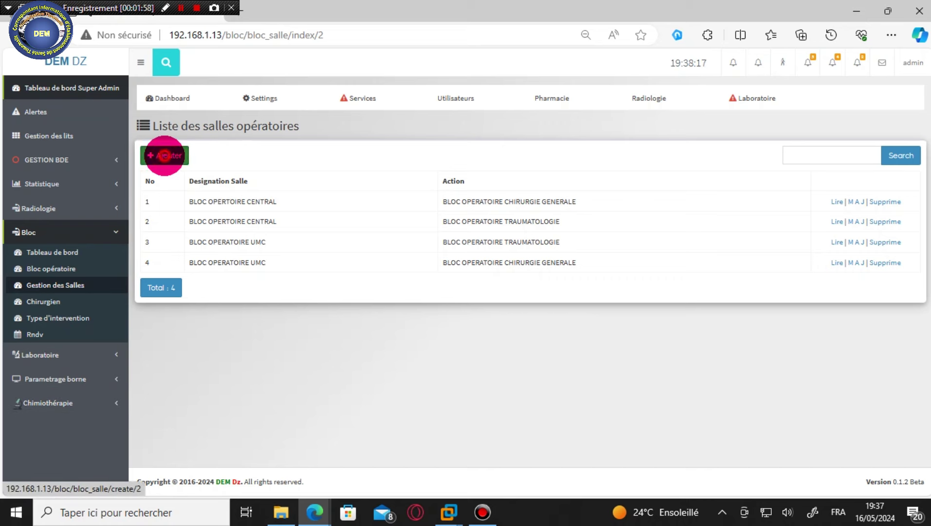
left_click(259, 168)
left_click(260, 168)
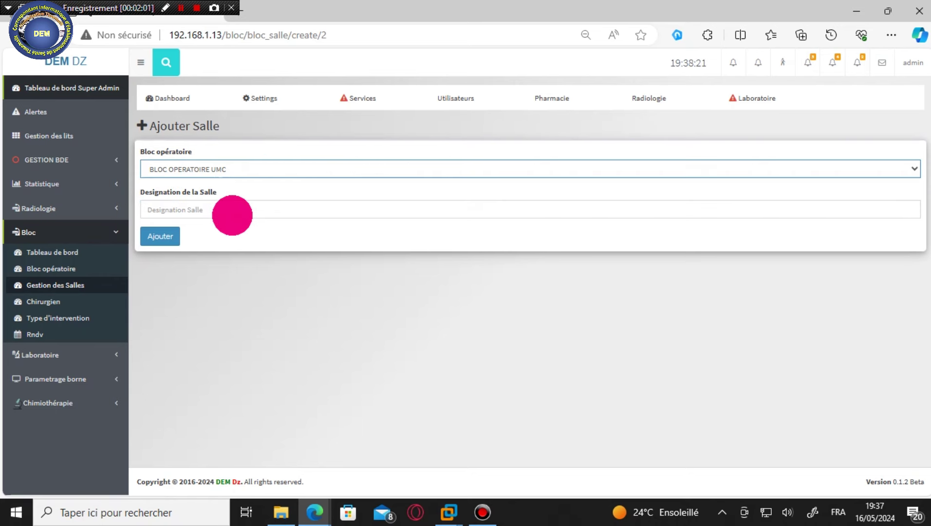
left_click(201, 168)
left_click(200, 168)
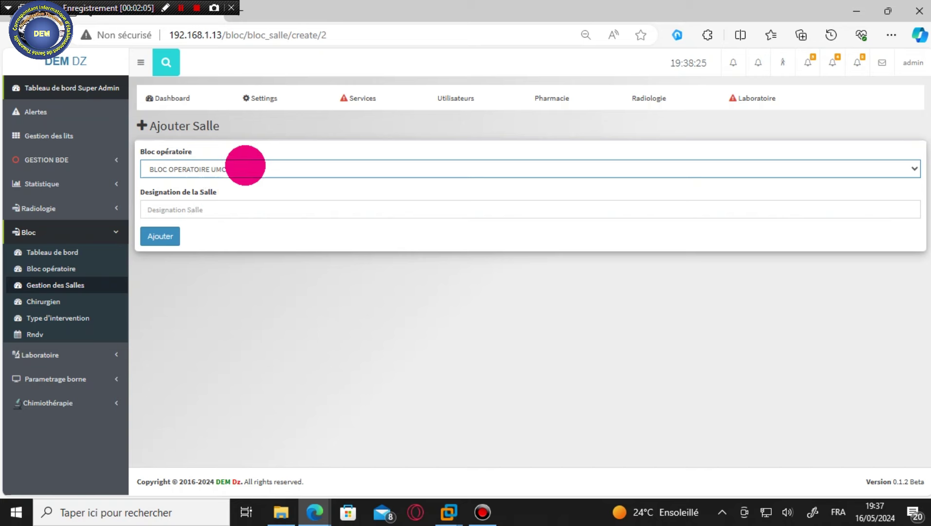
left_click(245, 165)
left_click(236, 195)
left_click(219, 210)
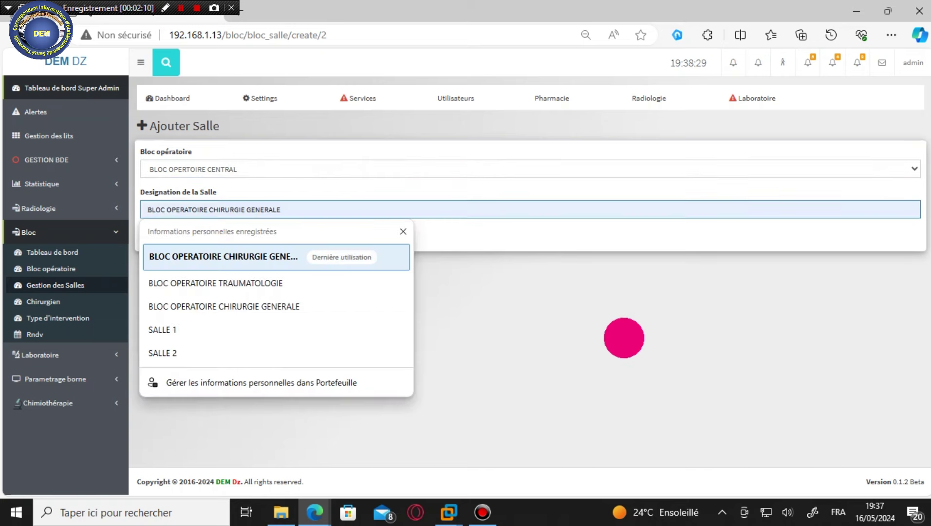
left_click(452, 375)
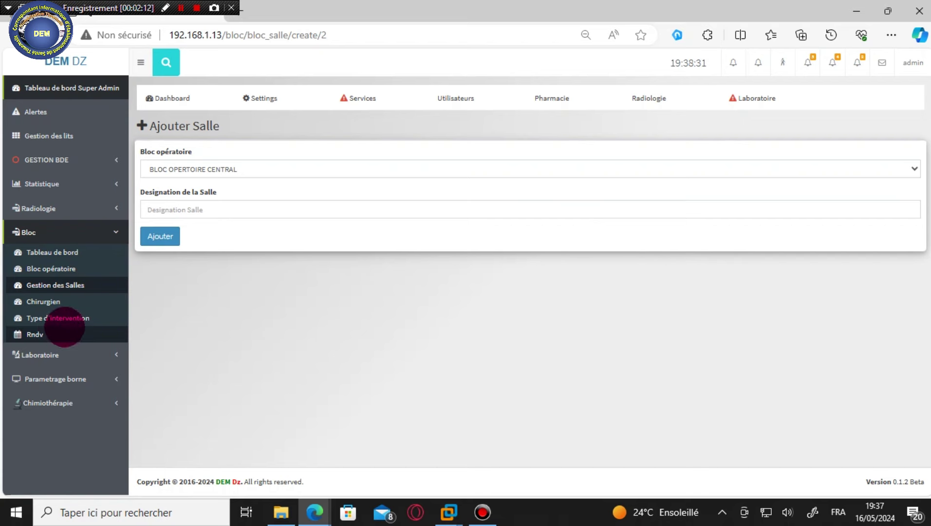
- Add the surgeon CHIRURGIEN1 CHIRURGIEN1 to the block BLOC OPERTOIRE CENTRAL in the surgeon management
left_click(46, 303)
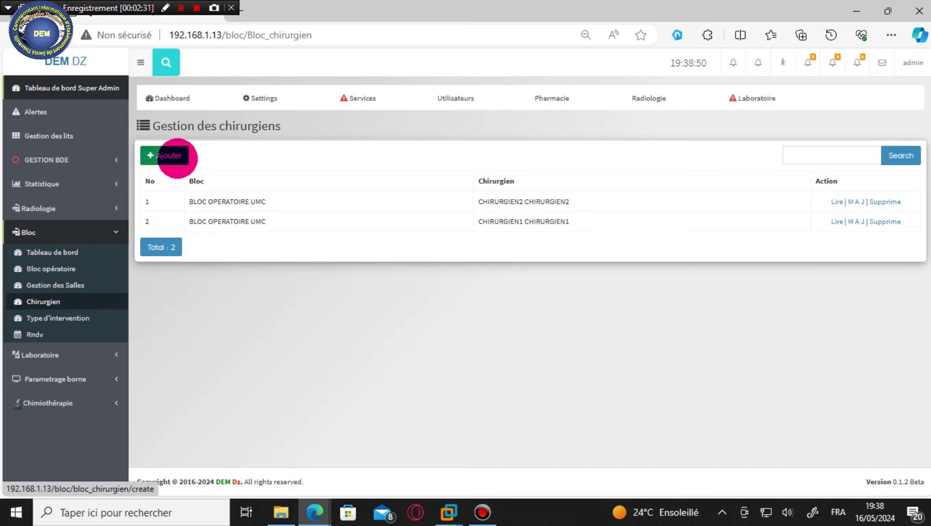
left_click(176, 157)
left_click(248, 173)
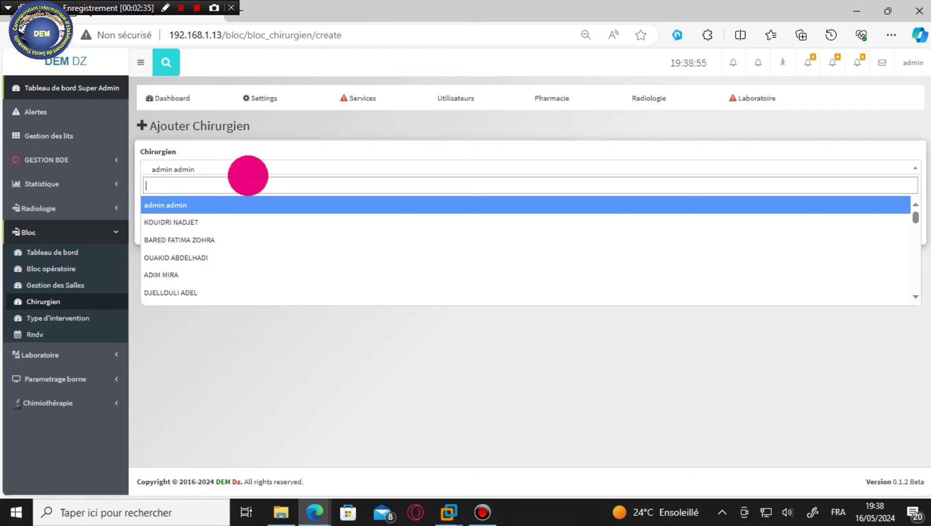
type("ch")
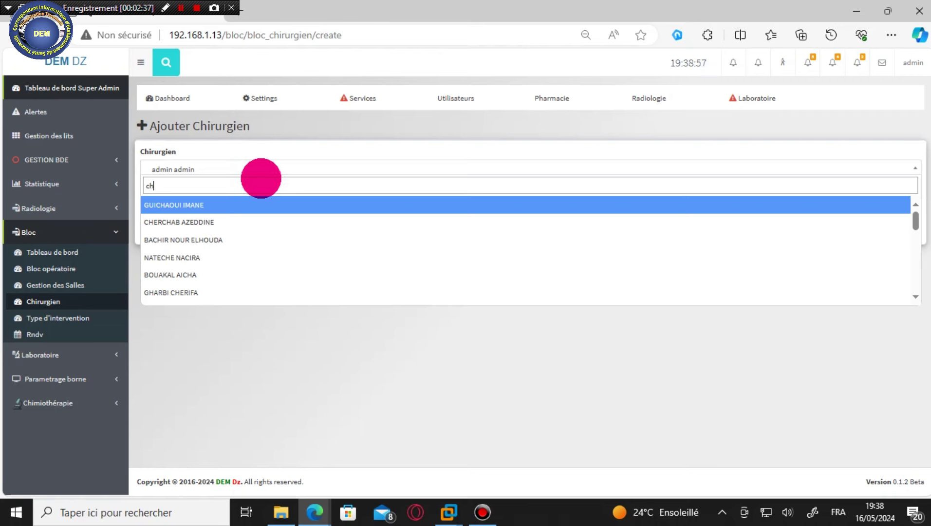
type("i")
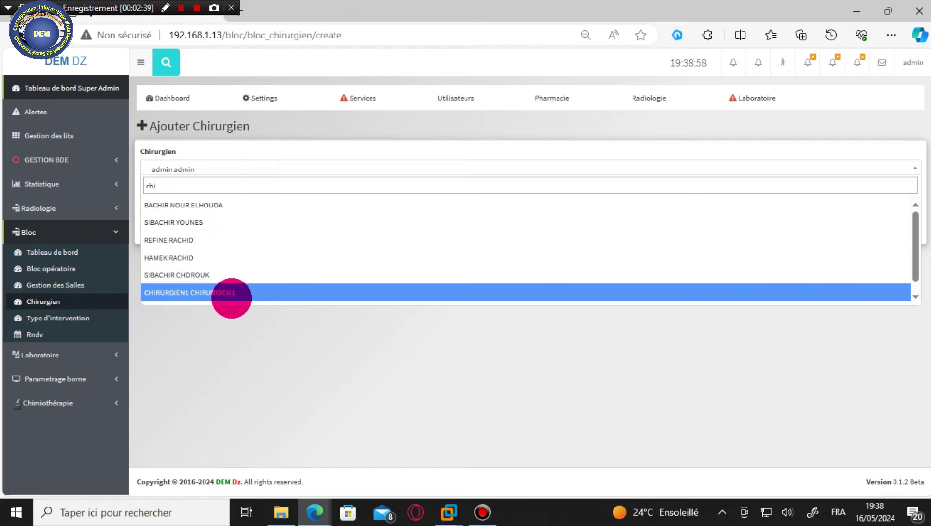
left_click(237, 294)
left_click(234, 206)
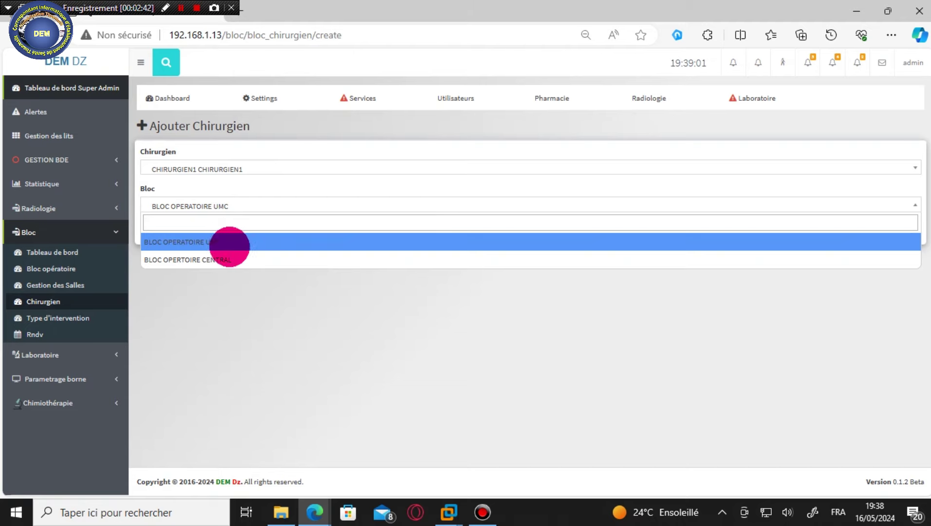
left_click(219, 259)
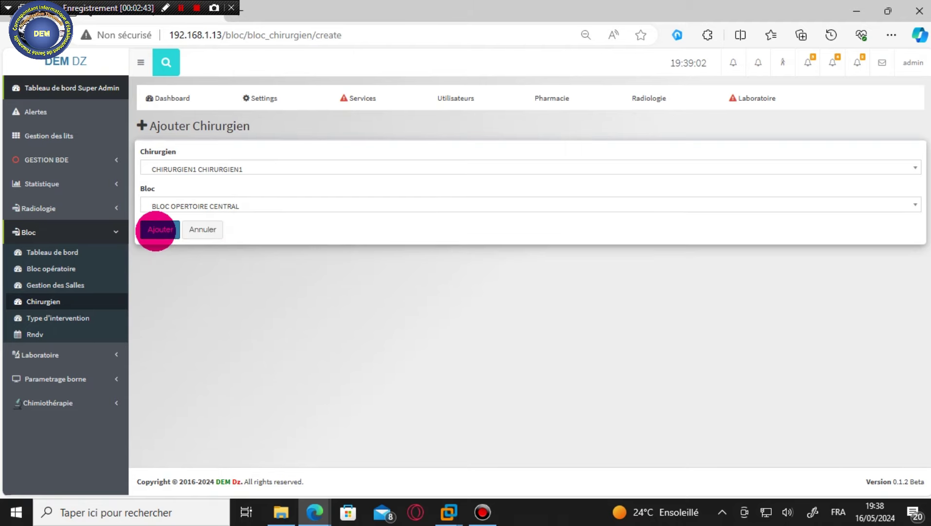
left_click(156, 230)
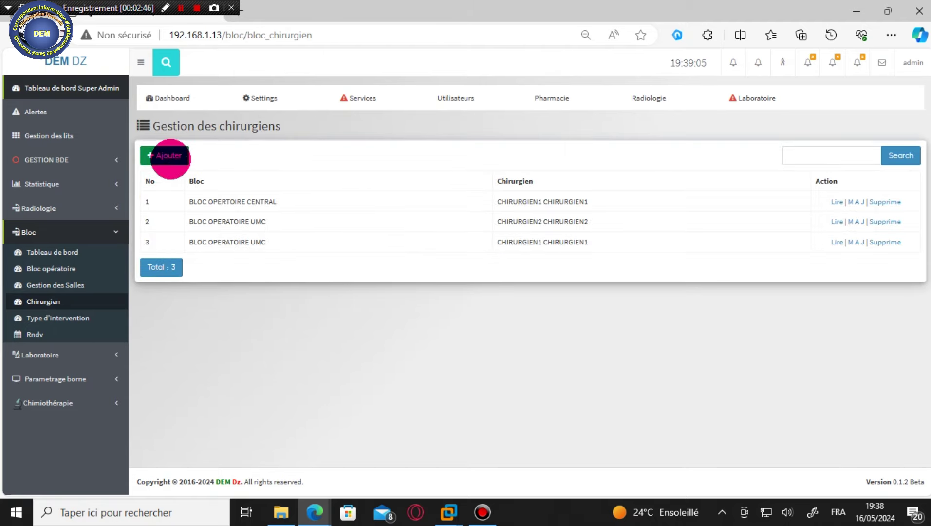
- Add the surgeon CHIRURGIEN2 CHIRURGIEN2 to the block BLOC OPERTOIRE CENTRAL
left_click(162, 154)
left_click(224, 169)
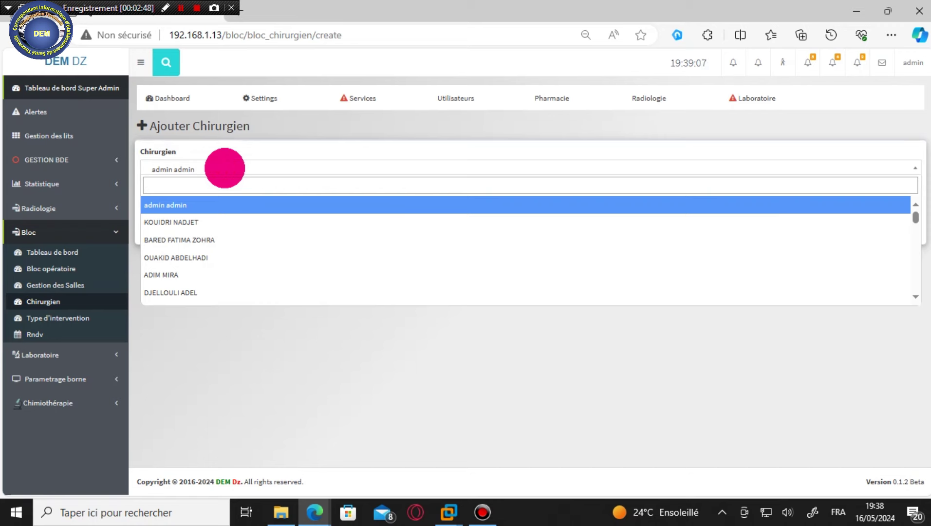
type("chiru")
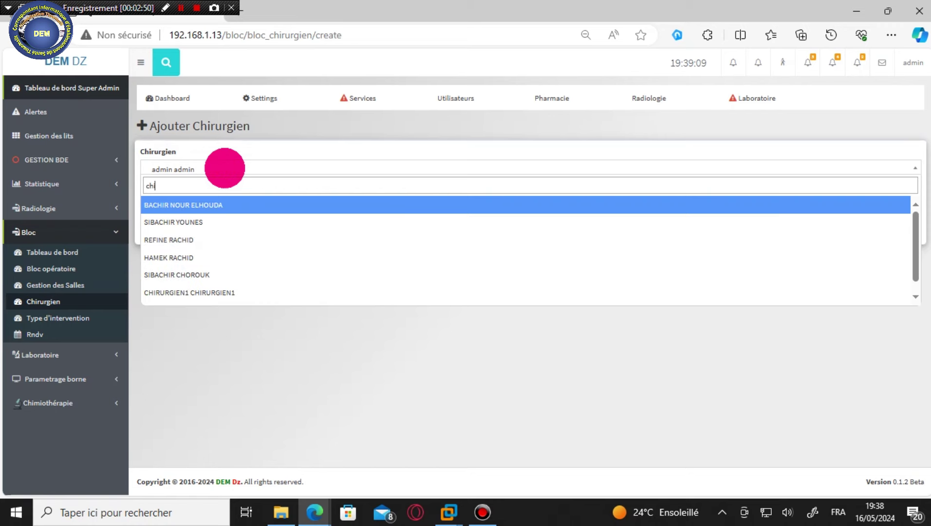
left_click(223, 222)
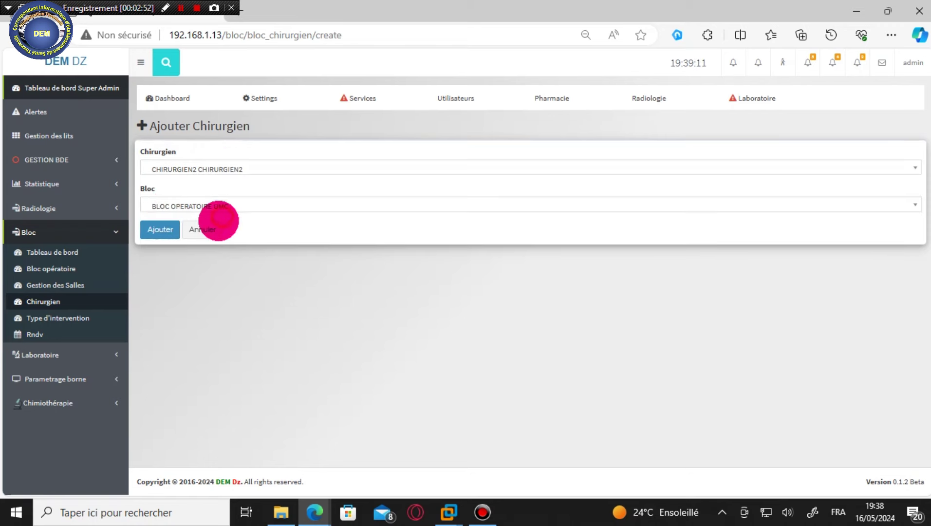
left_click(191, 204)
left_click(233, 256)
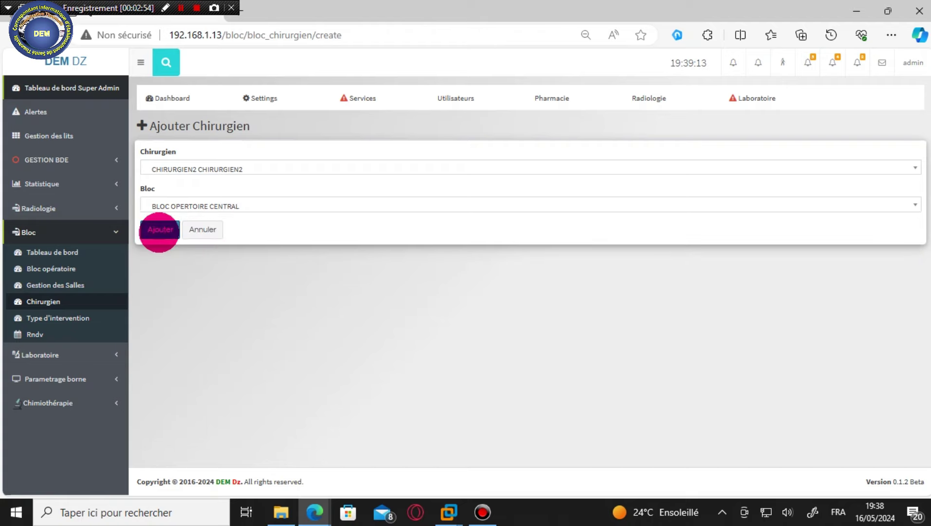
left_click(159, 232)
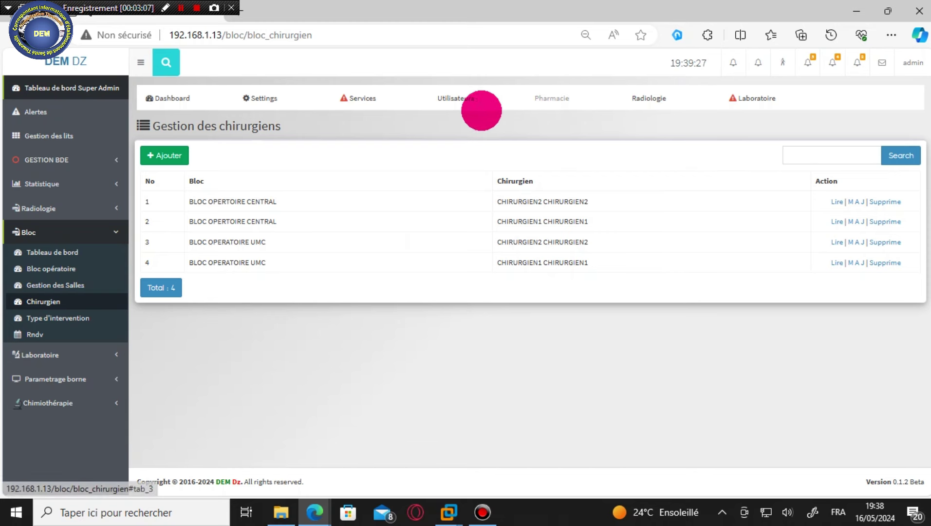
- Start a new employee record in the staff list and enter the employee's registration number
left_click(467, 99)
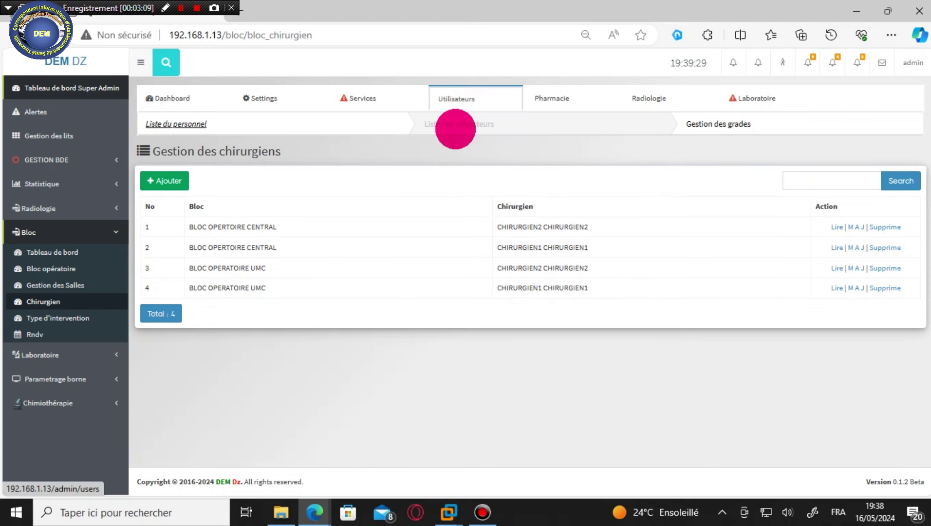
left_click(175, 125)
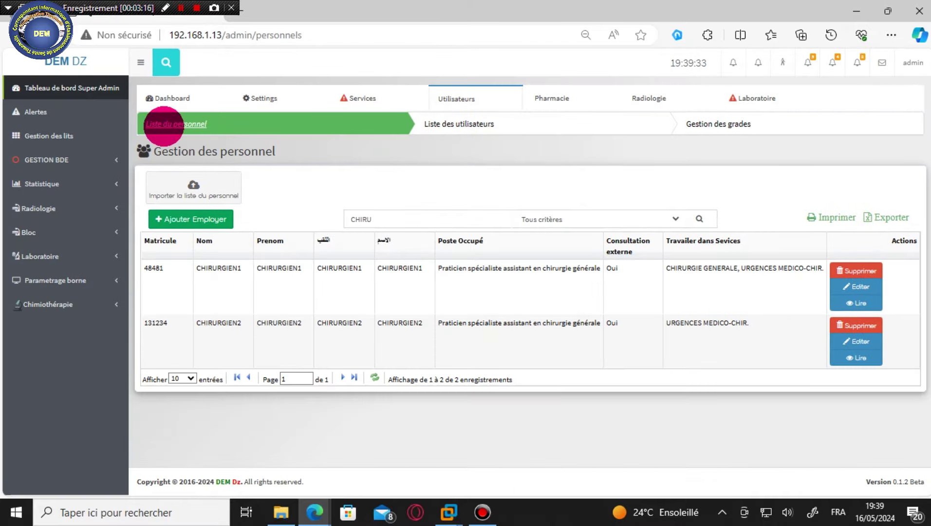
left_click(214, 222)
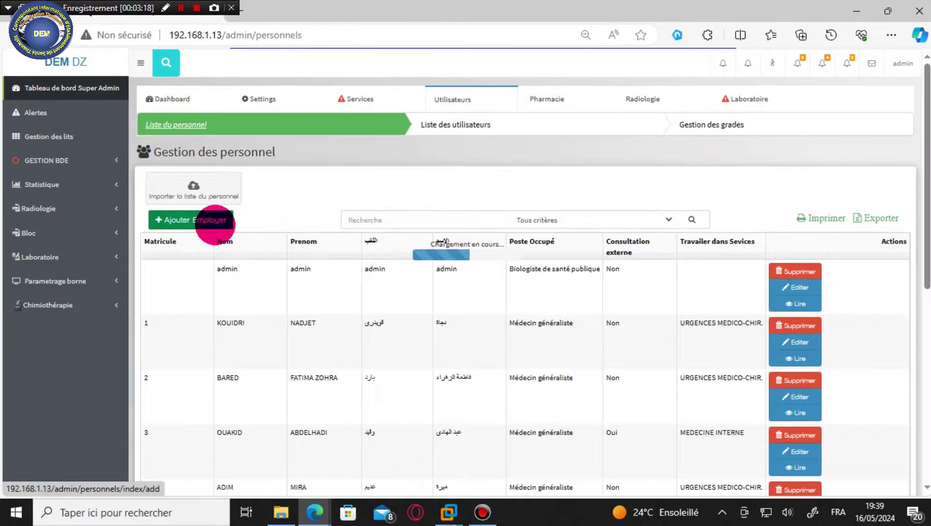
left_click(344, 234)
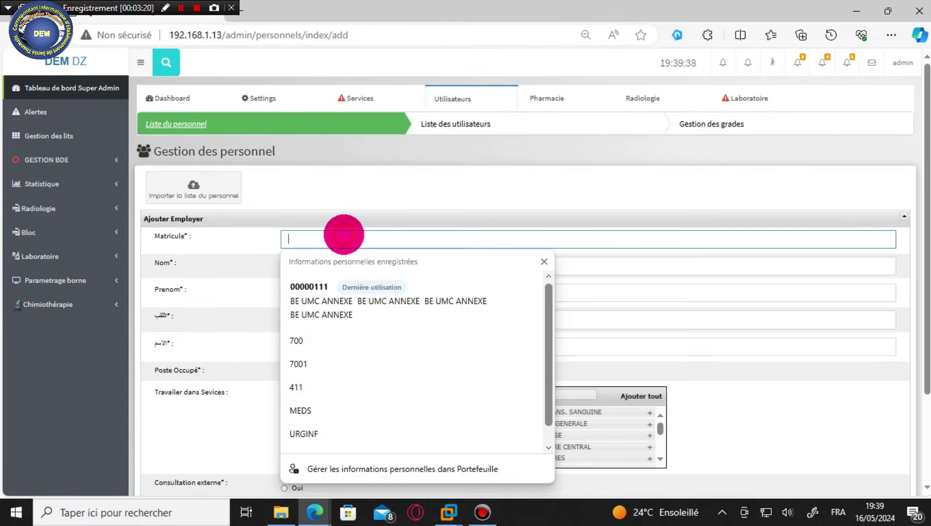
type("888877")
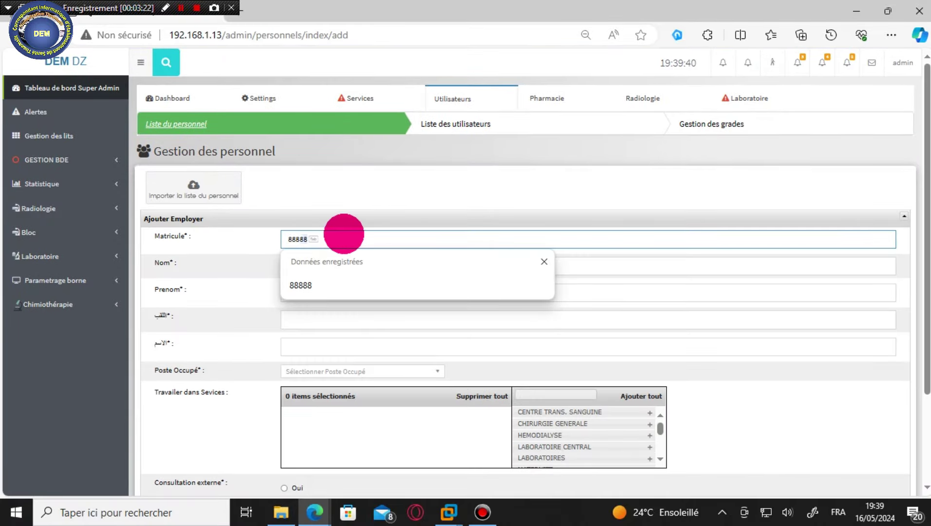
- Enter CHIRURGIEN3 as the new employee's last name
left_click(370, 272)
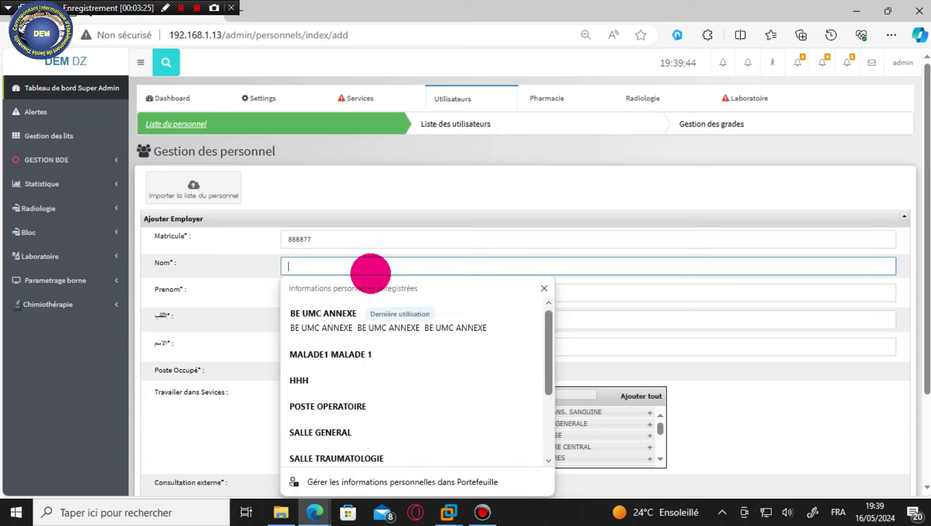
type("ch")
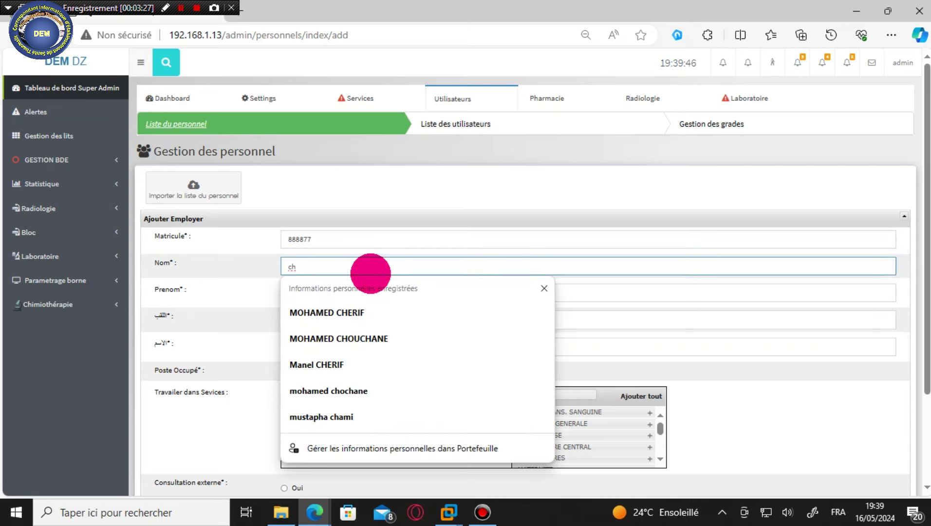
key("BackSpace")
type("BLOC")
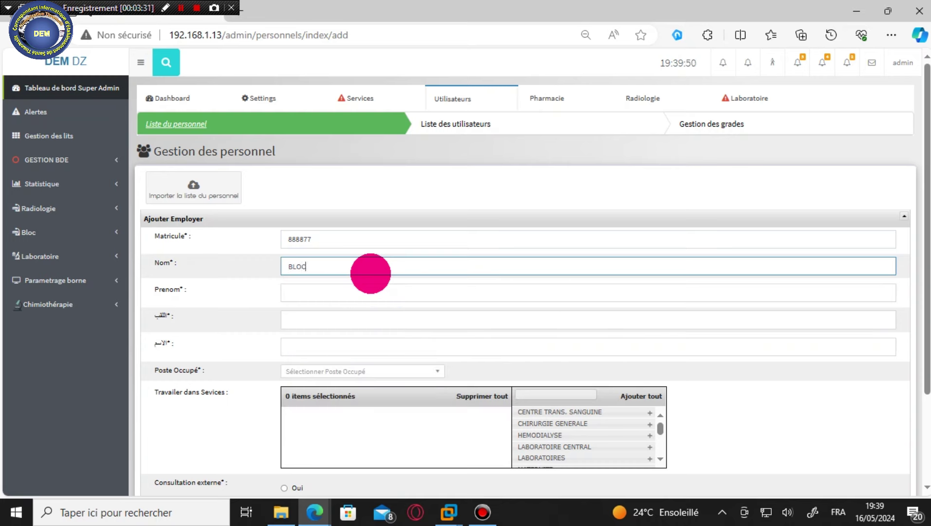
key("BackSpace")
key("BackSpace")
key("BackSpace")
key("BackSpace")
key("BackSpace")
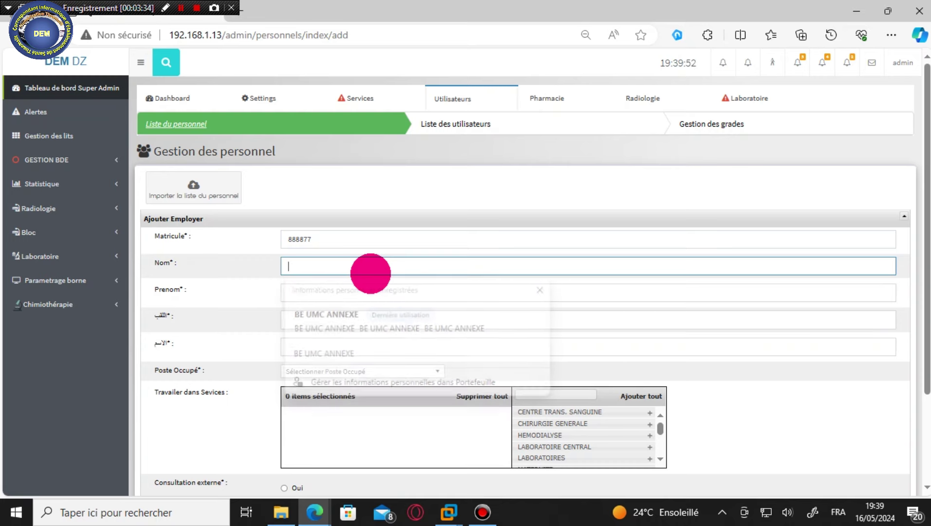
type("CHIRUR1")
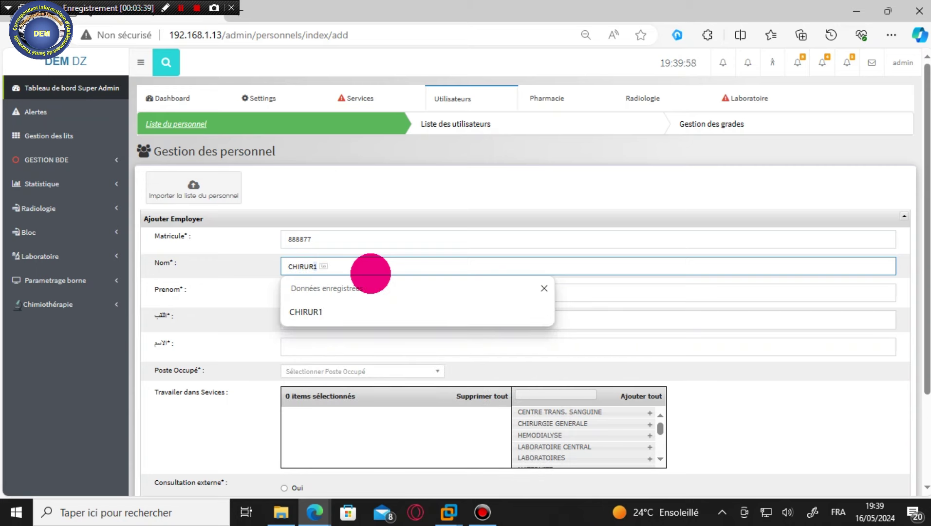
key("Escape")
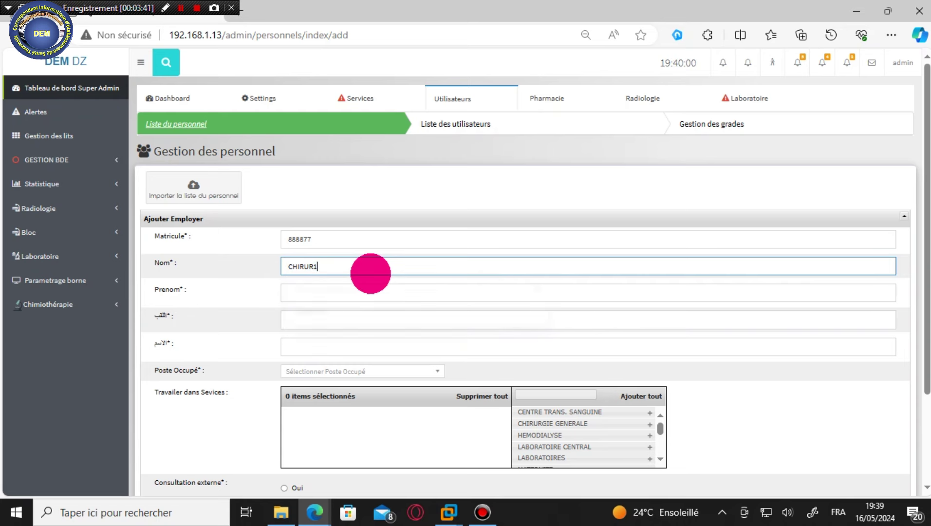
left_click(371, 273)
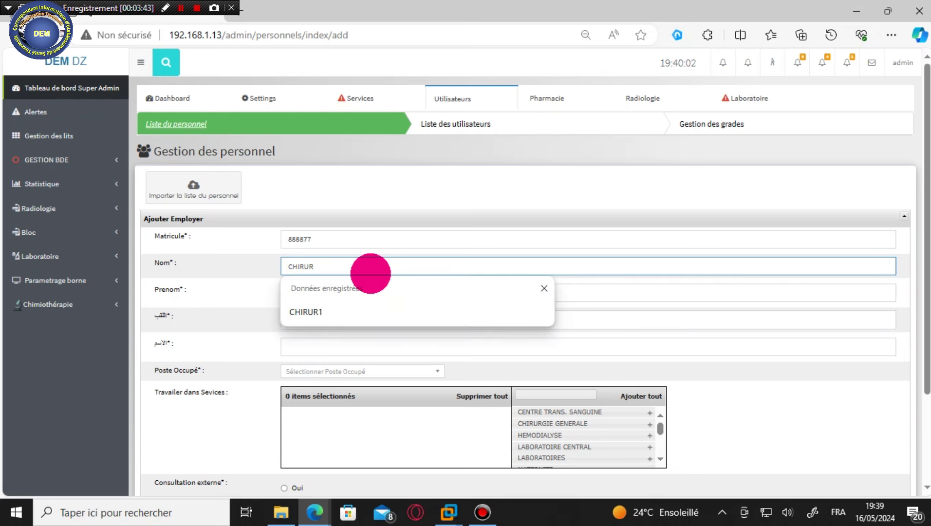
type("GIEN3")
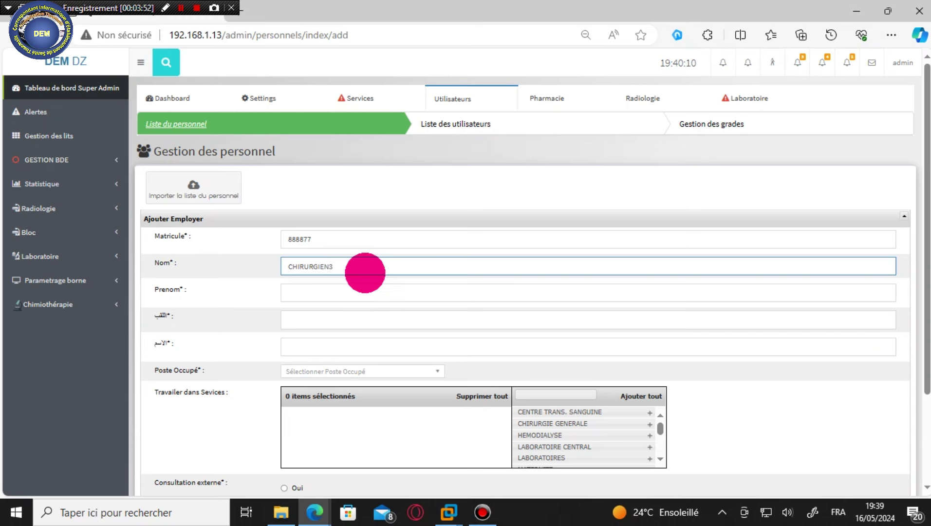
- Copy CHIRURGIEN3 from the last name into the first name and both Arabic name fields
left_click_drag(365, 273, 260, 270)
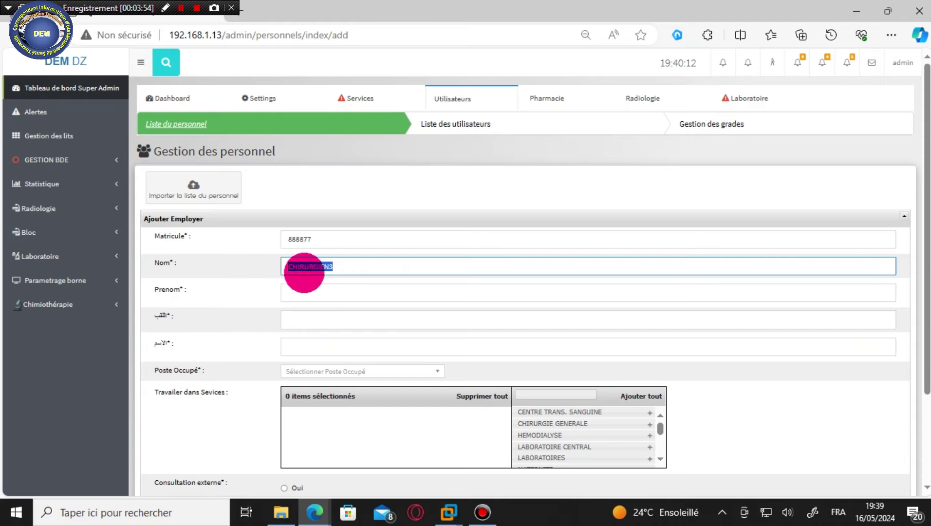
right_click(302, 268)
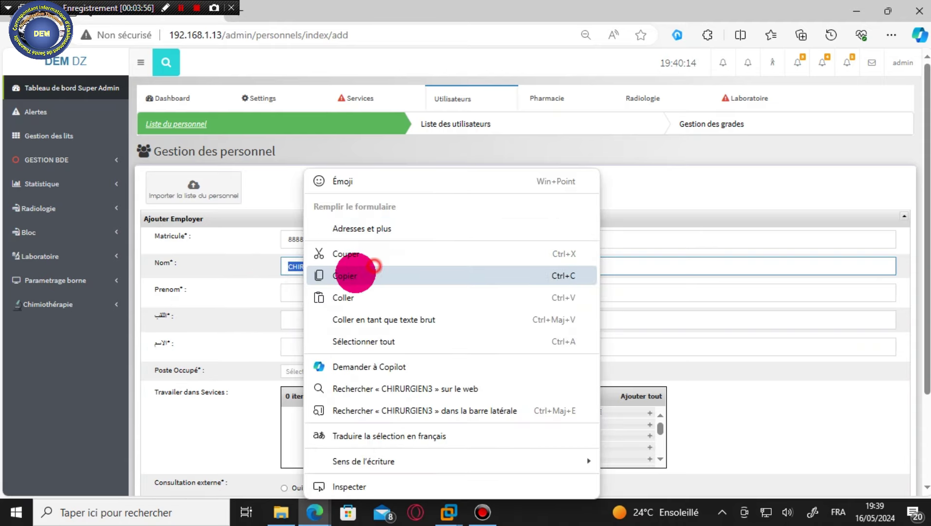
left_click(358, 275)
left_click(335, 292)
right_click(335, 292)
left_click(370, 187)
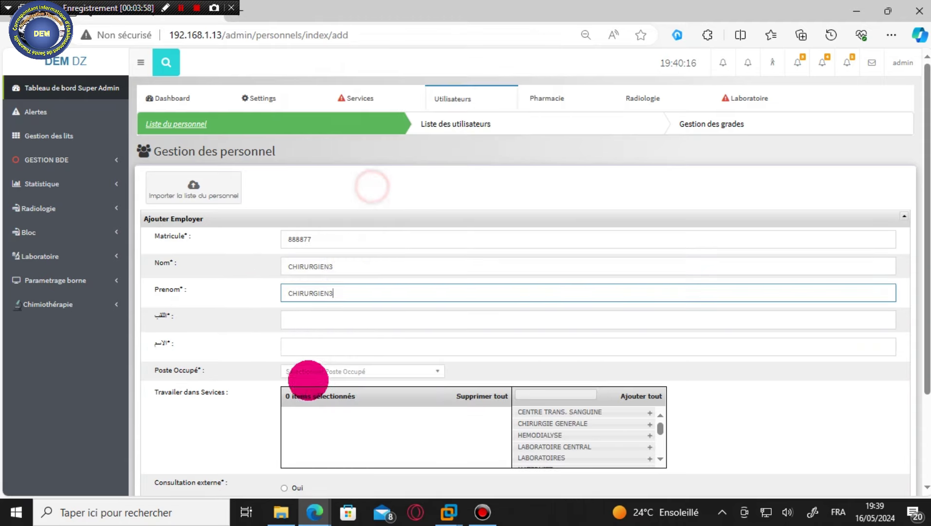
left_click(312, 319)
right_click(314, 319)
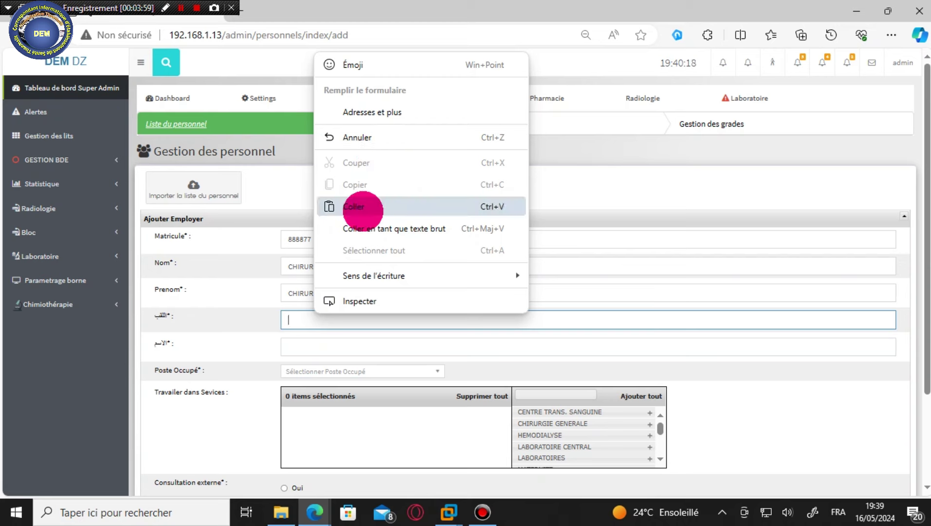
left_click(354, 206)
left_click(330, 346)
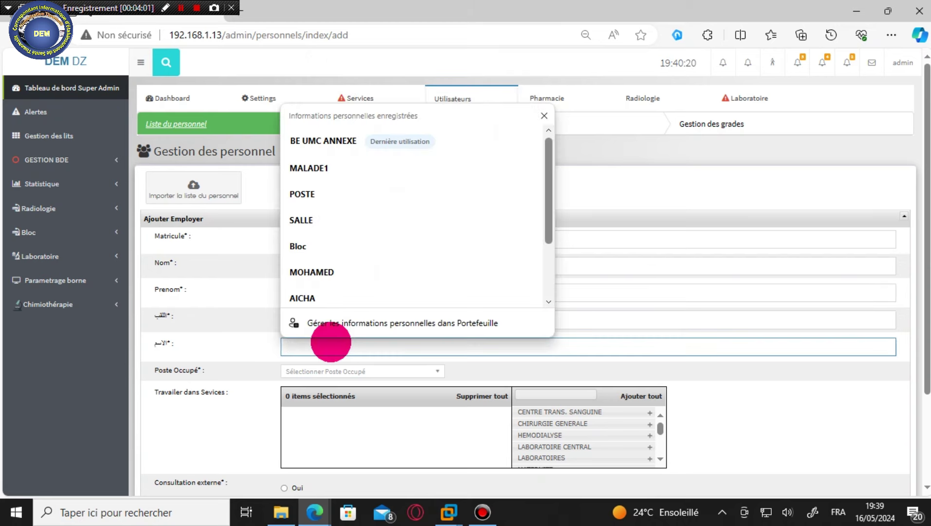
right_click(331, 342)
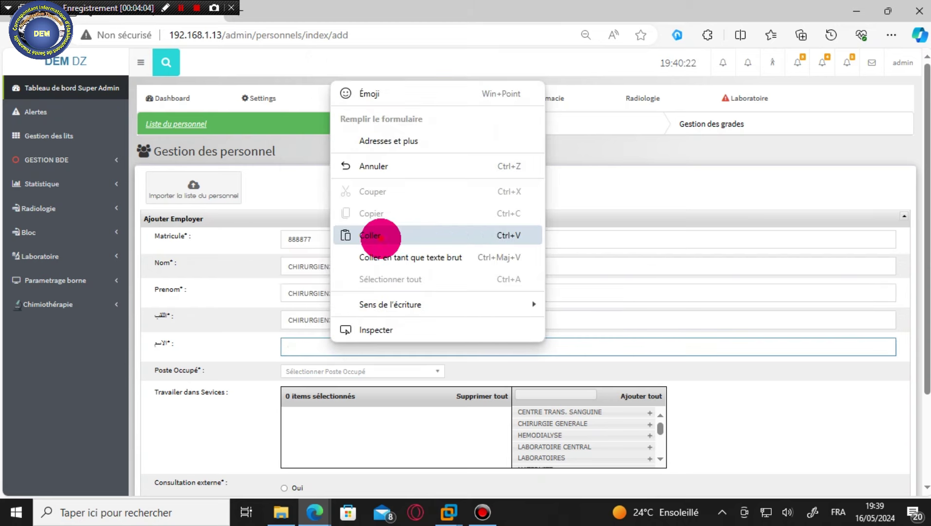
left_click(380, 235)
- Set the employee's occupied post to Praticien spécialiste assistant en chirurgie orthopédique
left_click(391, 372)
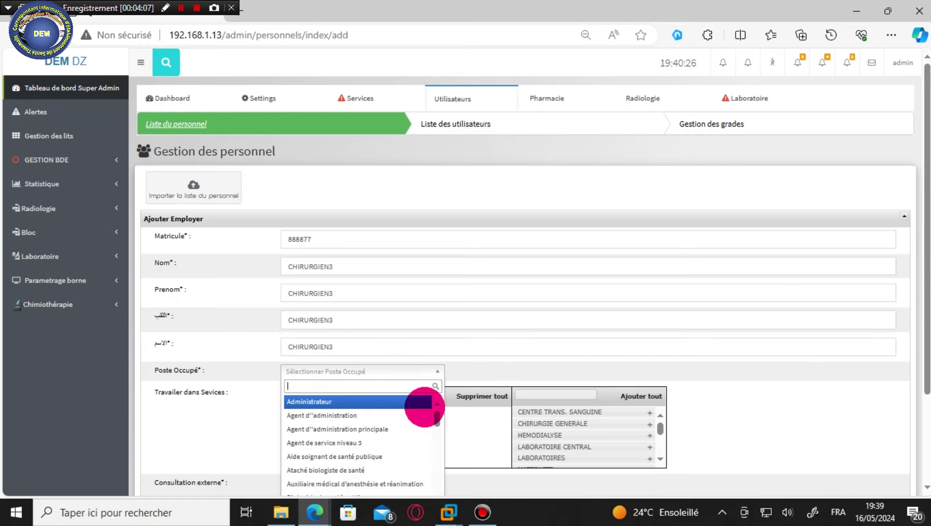
scroll(425, 407, "down", 4)
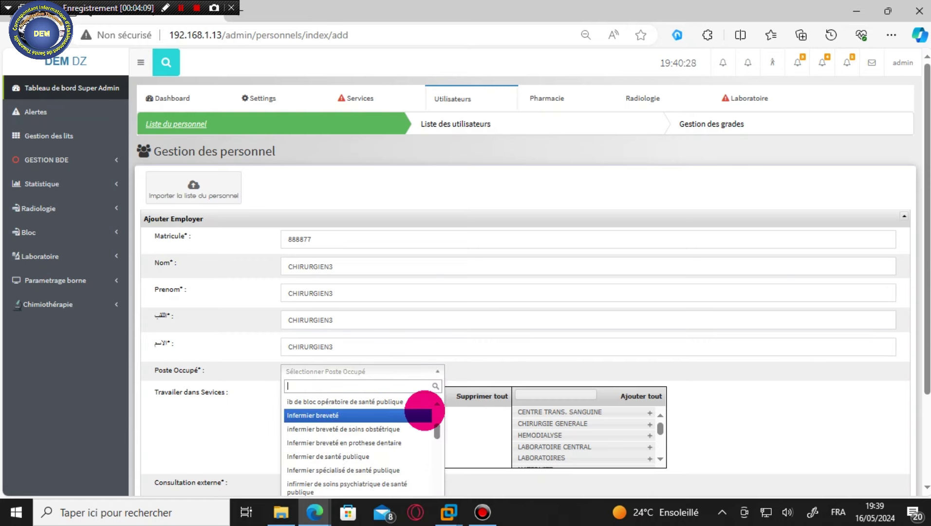
scroll(425, 411, "down", 5)
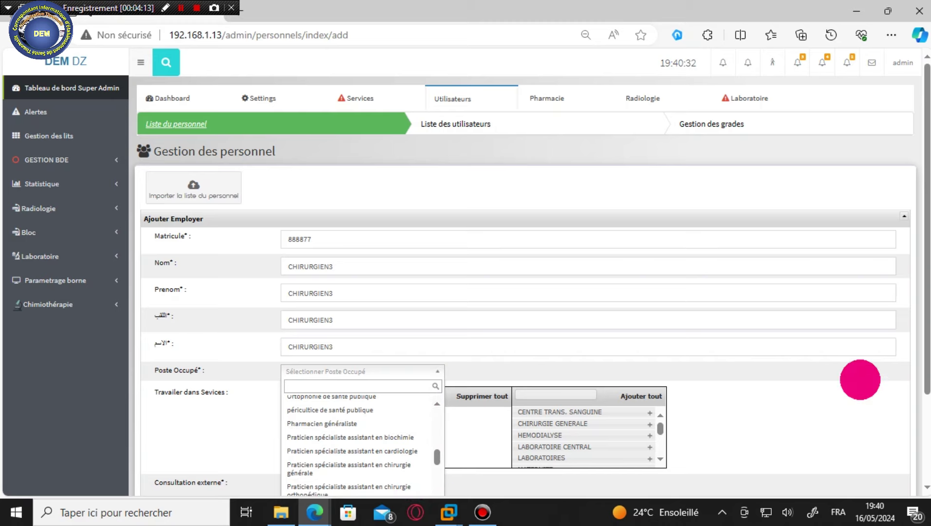
scroll(855, 401, "down", 2)
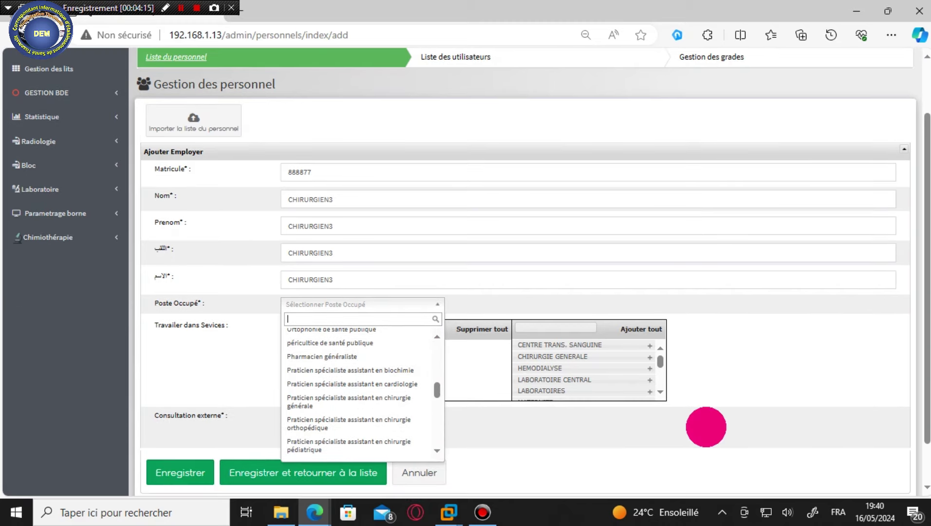
left_click(376, 431)
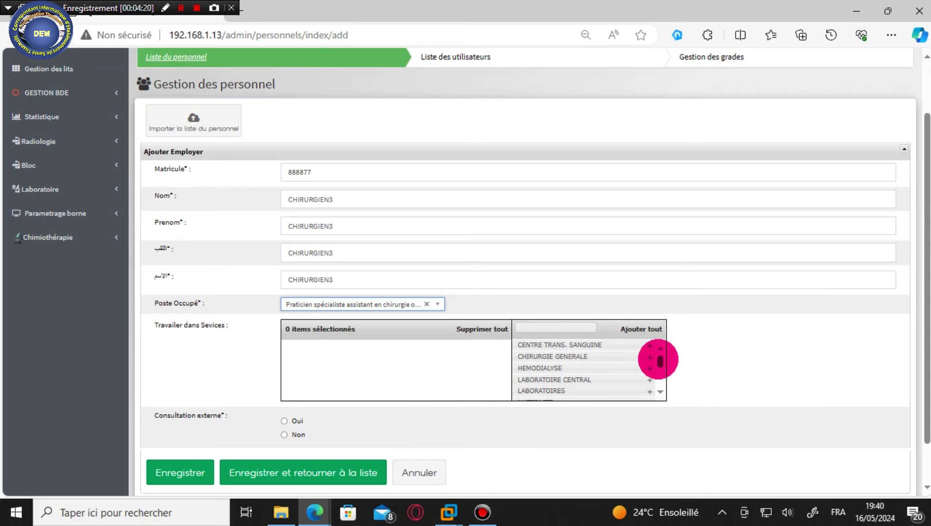
- Assign the employee to the CHIRURGIE GENERALE service, set Consultation externe to Oui and save the record
mouse_move(661, 361)
left_mouse_down()
mouse_move(660, 370)
mouse_move(660, 350)
left_mouse_up()
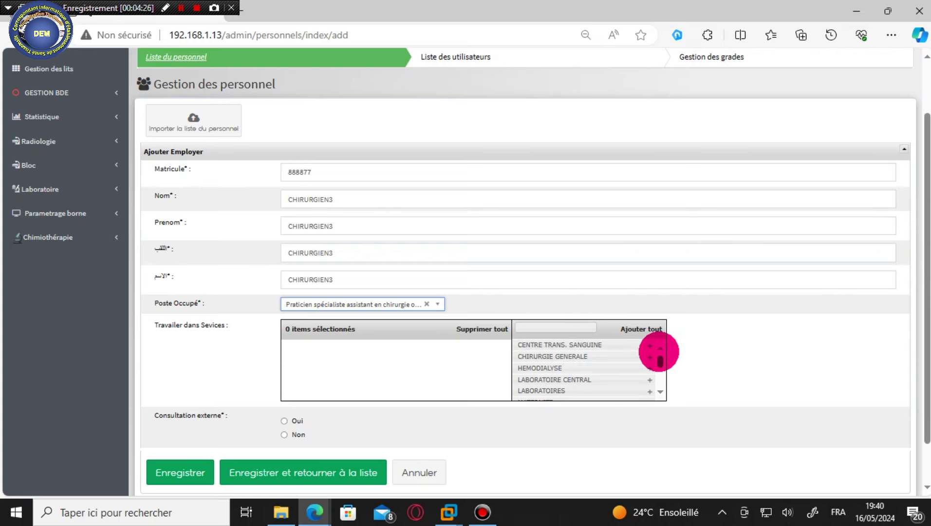
double_click(577, 356)
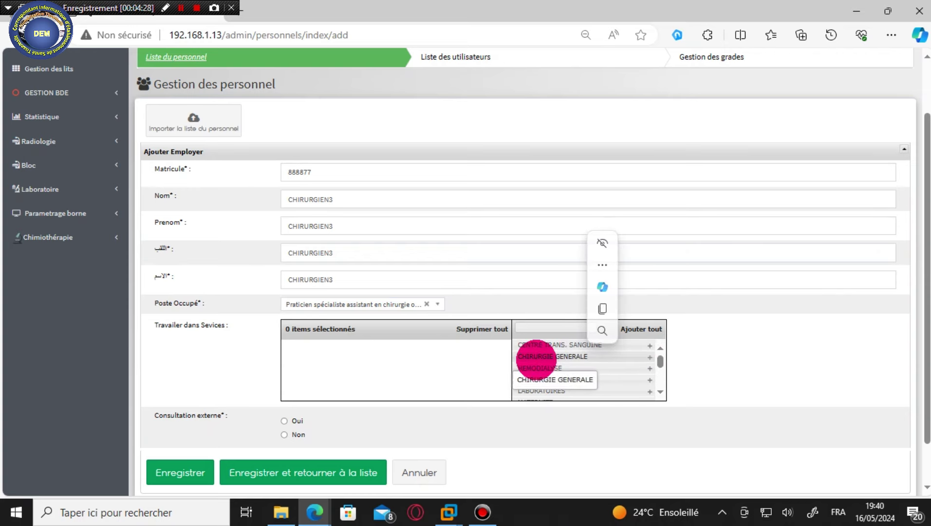
left_click(791, 371)
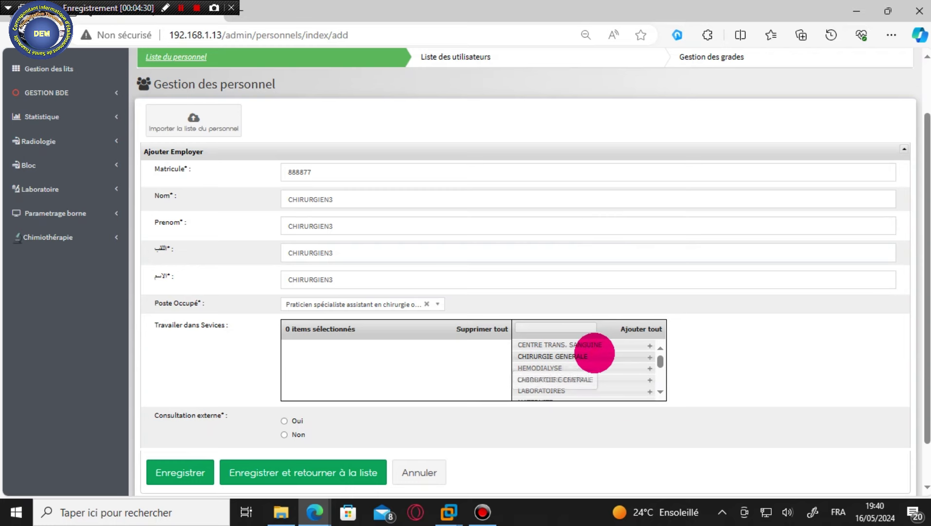
left_click(595, 354)
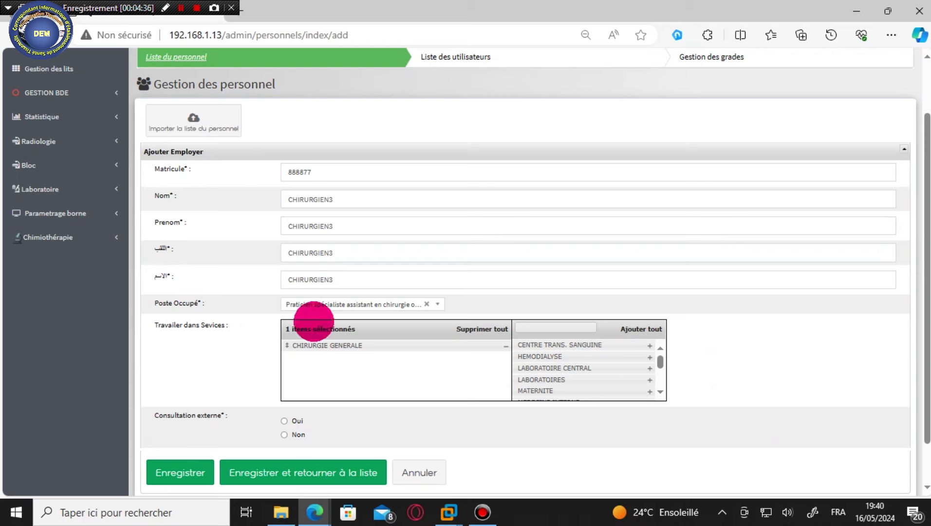
left_click(284, 421)
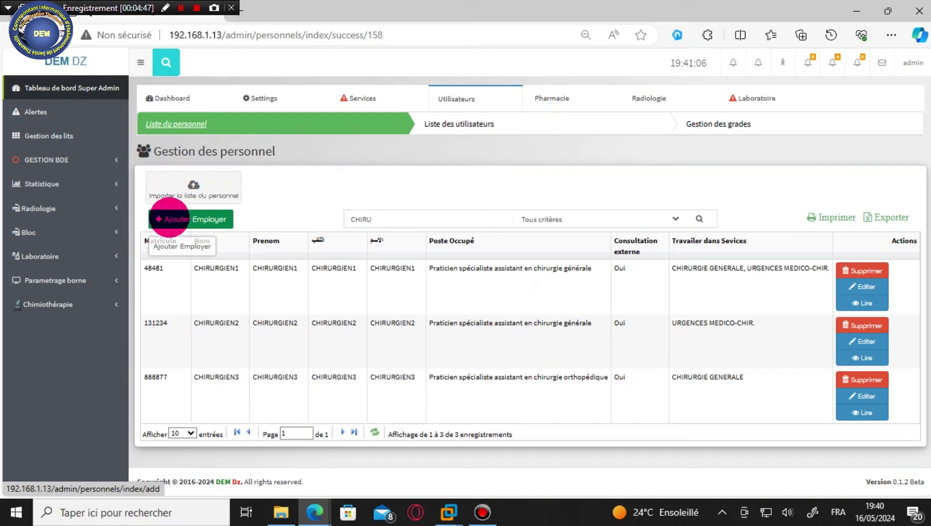
- Start another employee record and enter its registration number
left_click(168, 219)
left_click(328, 240)
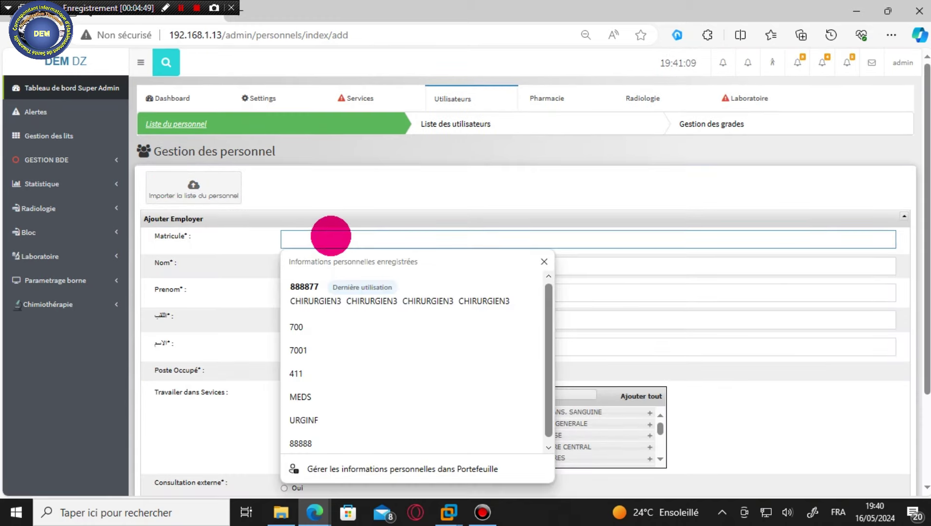
type("878788")
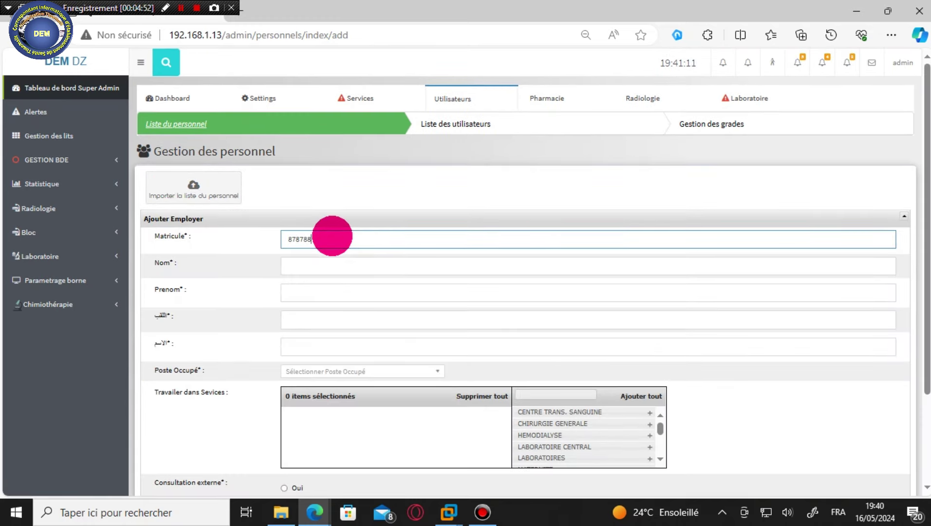
type("888")
- Fill the name fields from the saved CHIRURGIEN3 entry and change the last name to CHIRURGIEN4
left_click(328, 270)
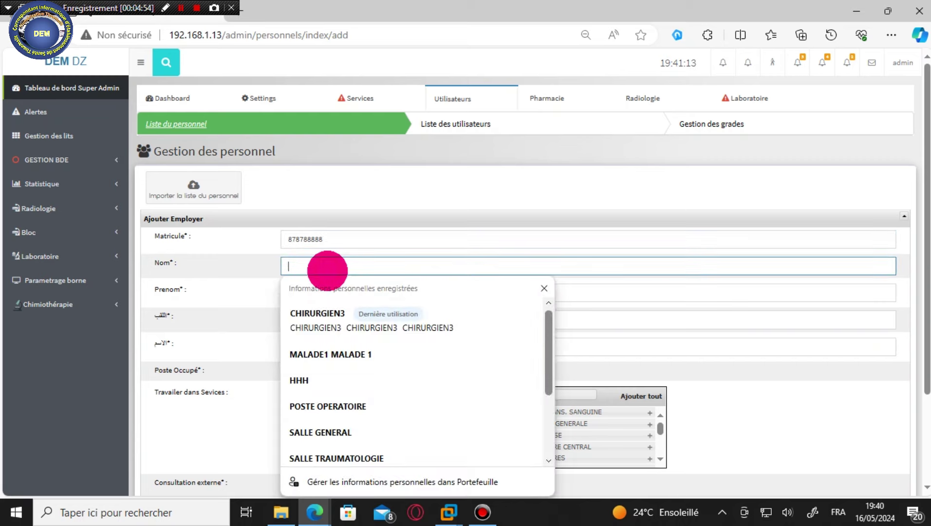
left_click(316, 314)
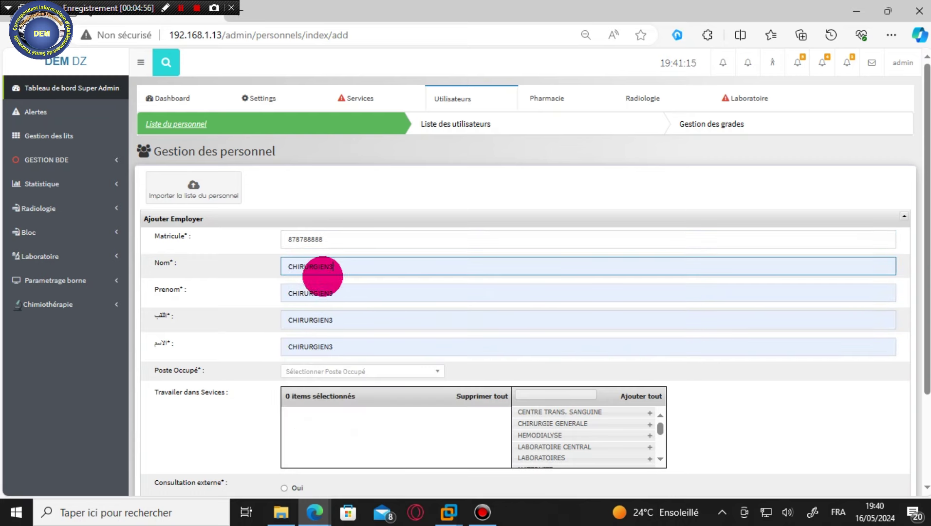
type("4")
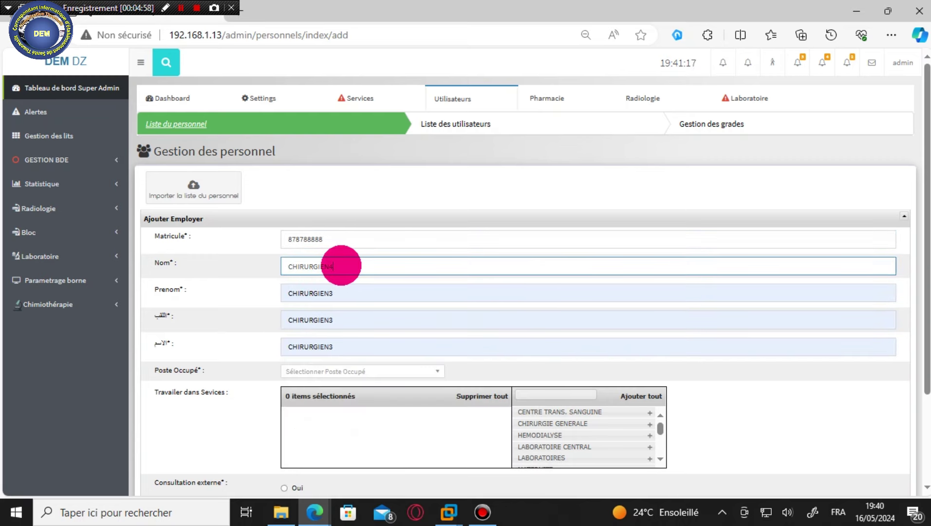
- Change the first name and both Arabic name fields of the new employee to CHIRURGIEN4
left_click_drag(376, 263, 279, 282)
left_click(333, 288)
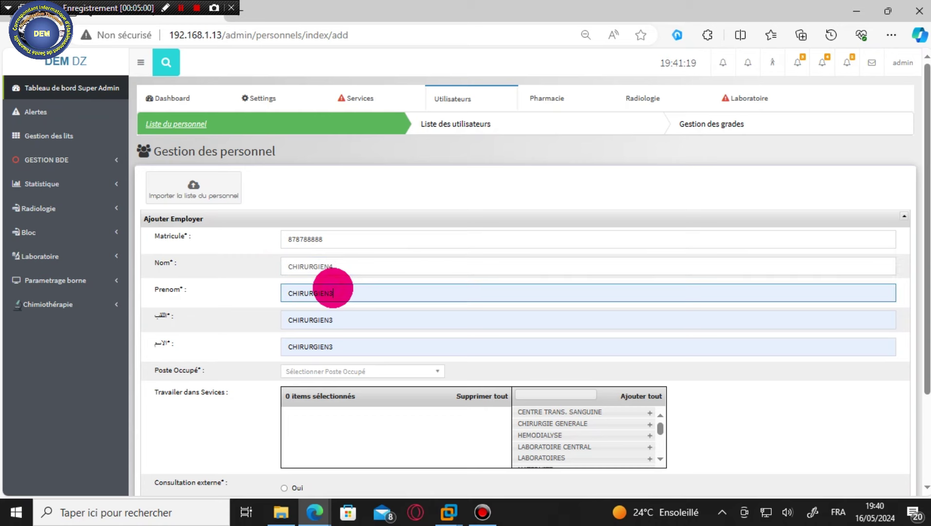
key("BackSpace")
type("4")
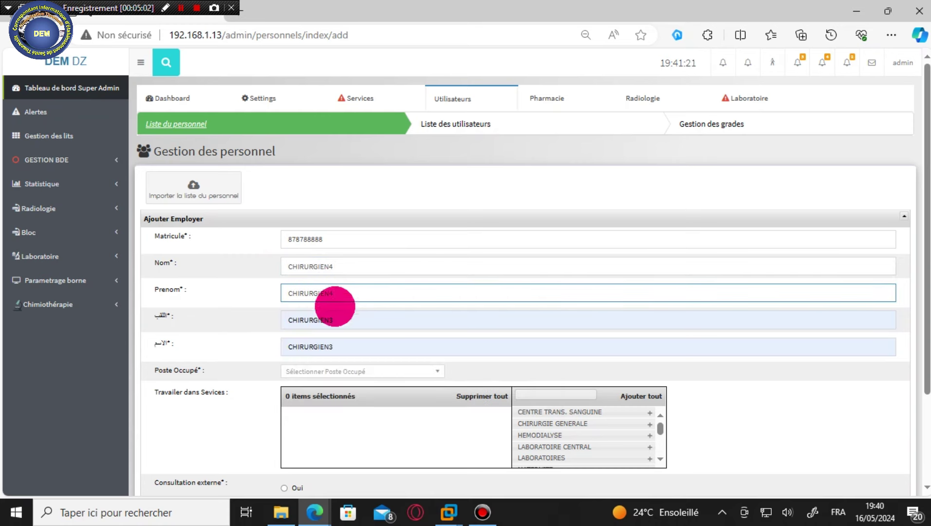
left_click(331, 325)
key("BackSpace")
type("4")
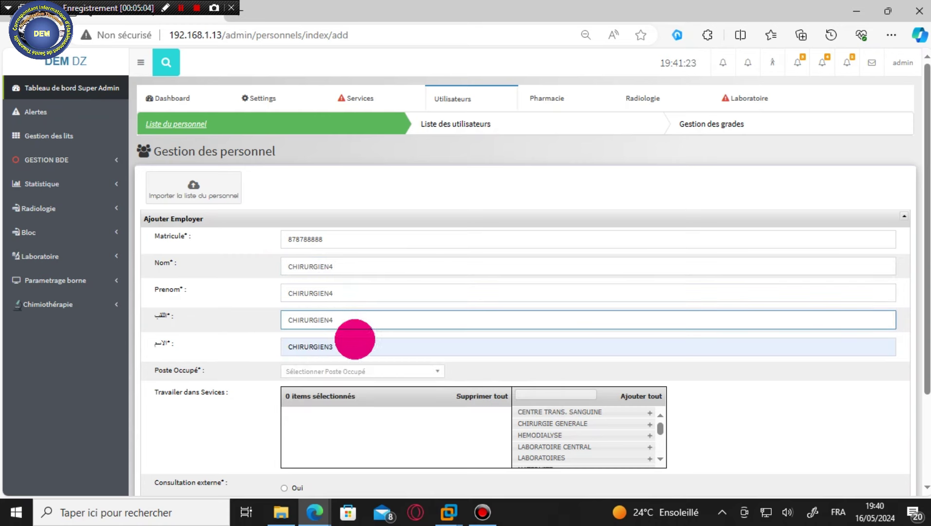
left_click(335, 344)
key("BackSpace")
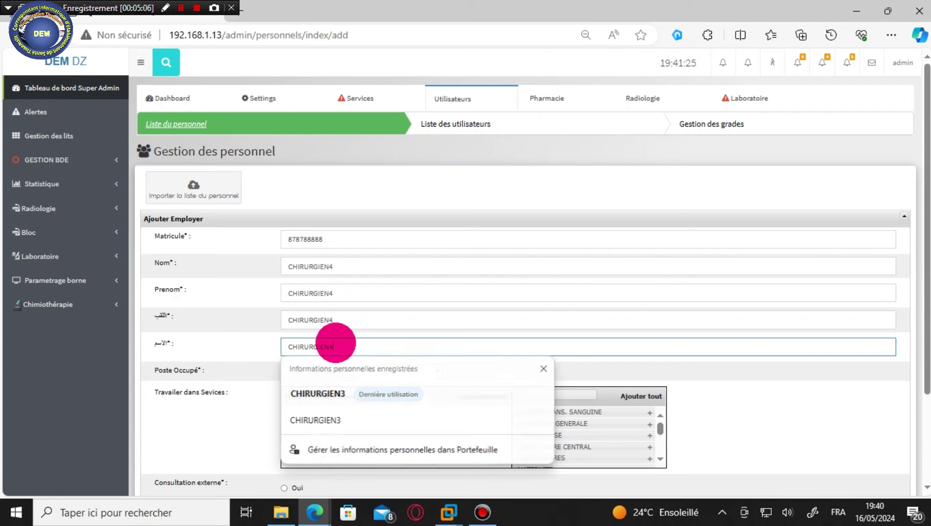
type("4")
- Assign the employee to CHIRURGIE GENERALE and set the occupied post to Praticien spécialiste assistant en chirurgie générale
left_click(578, 432)
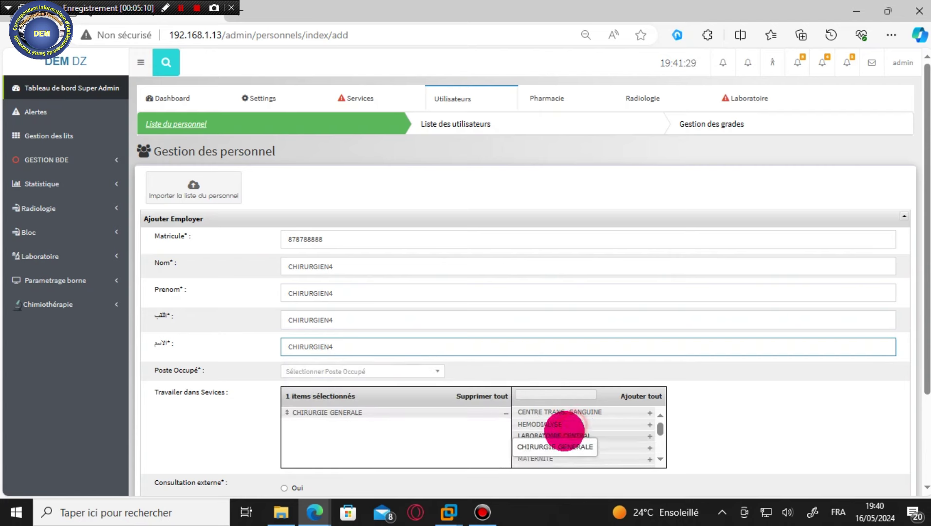
left_click(389, 371)
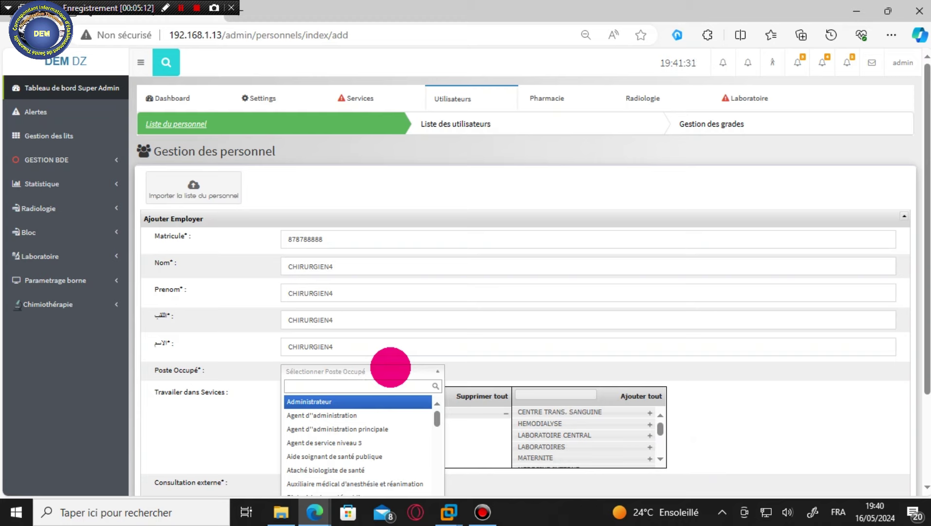
left_click_drag(437, 419, 436, 460)
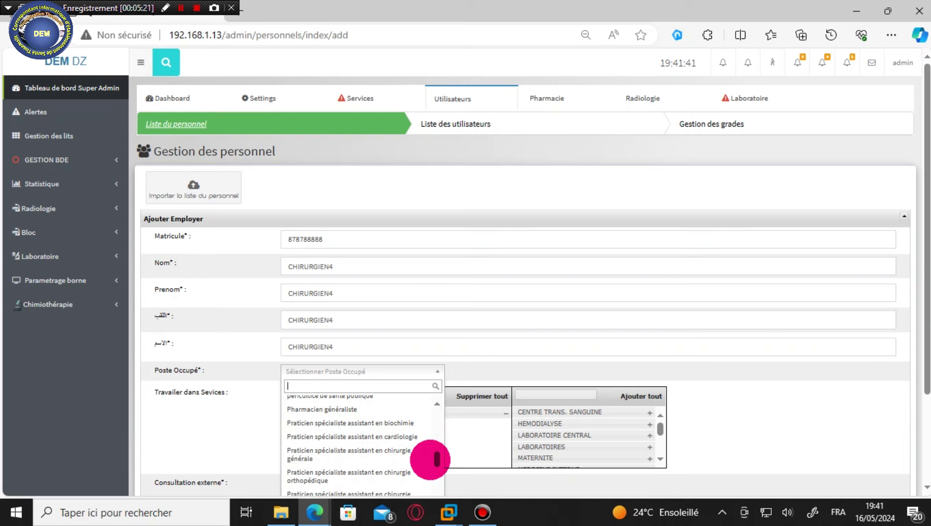
left_click_drag(436, 459, 437, 461)
left_click(411, 443)
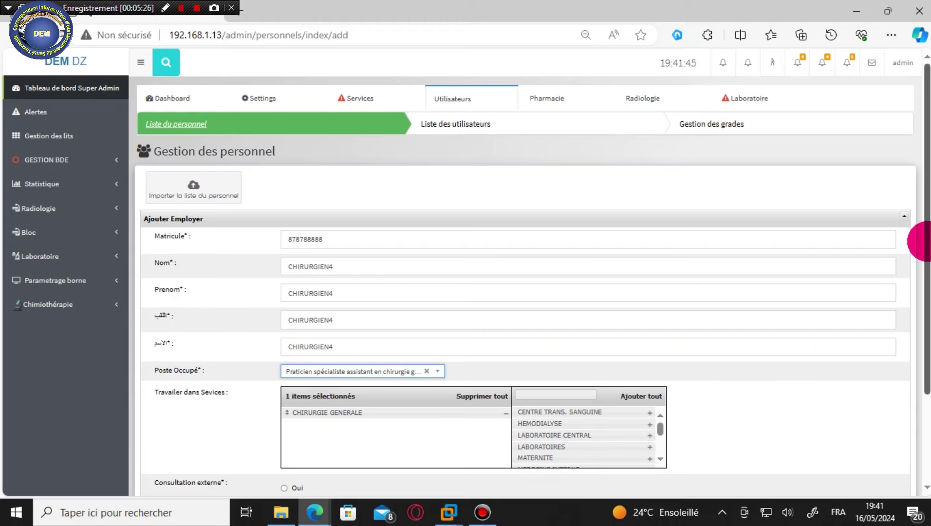
- Set the employee's Consultation externe to Oui and save the record, returning to the staff list
scroll(922, 278, "down", 3)
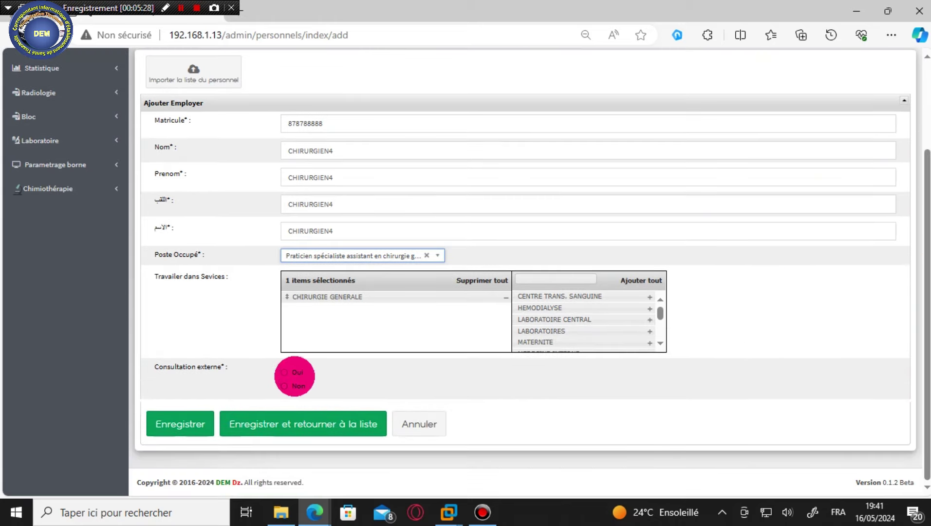
left_click(284, 372)
left_click(333, 419)
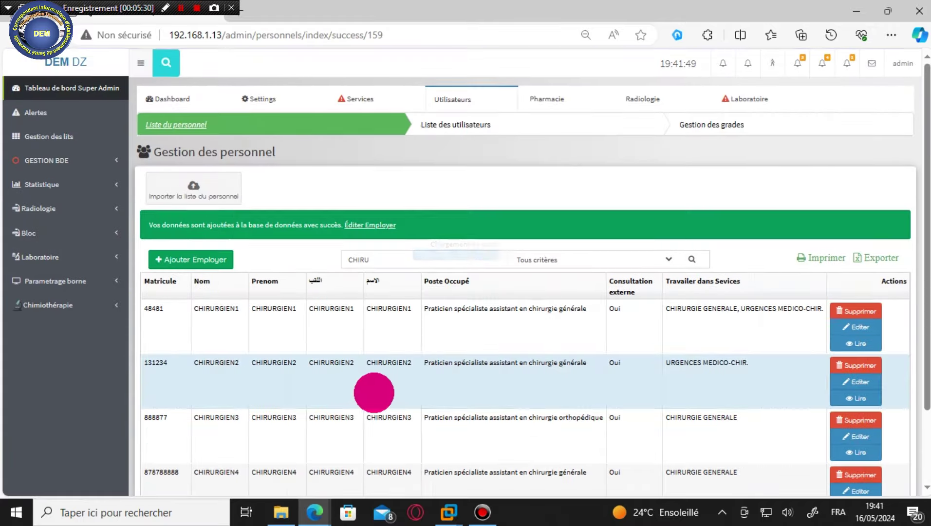
- Generate the user accounts for the newly added staff and return to the list of users
left_click(440, 127)
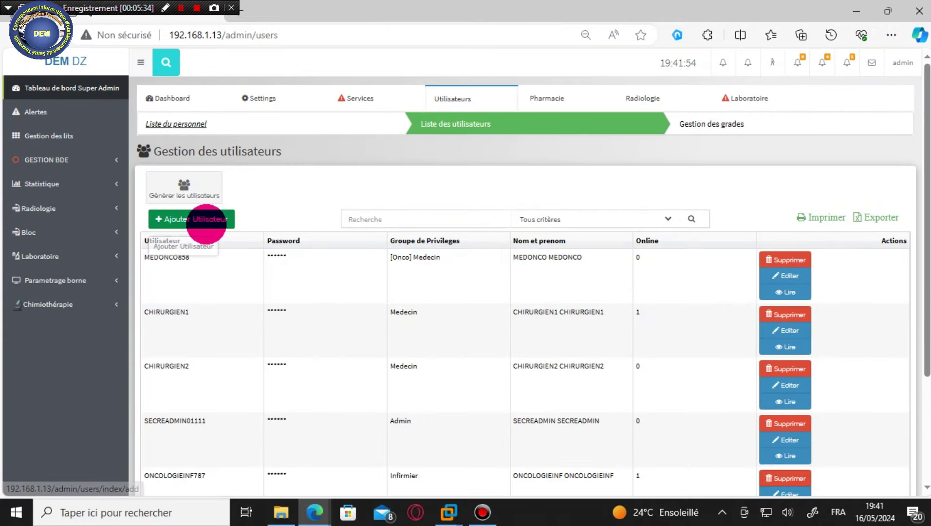
left_click(207, 187)
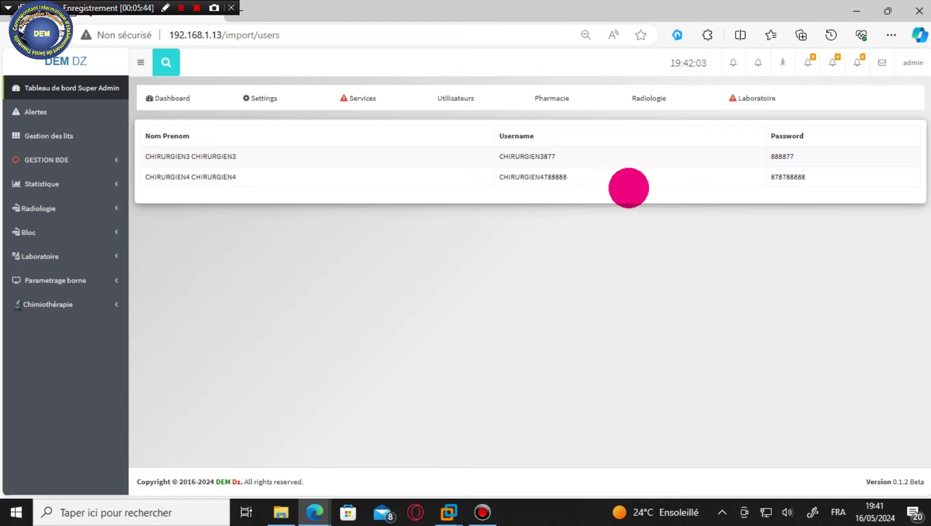
left_click(458, 100)
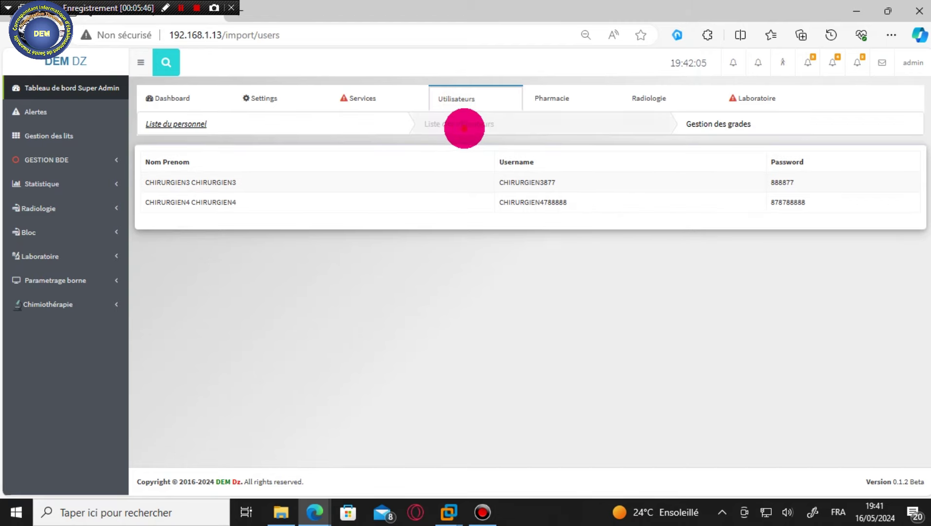
left_click(461, 126)
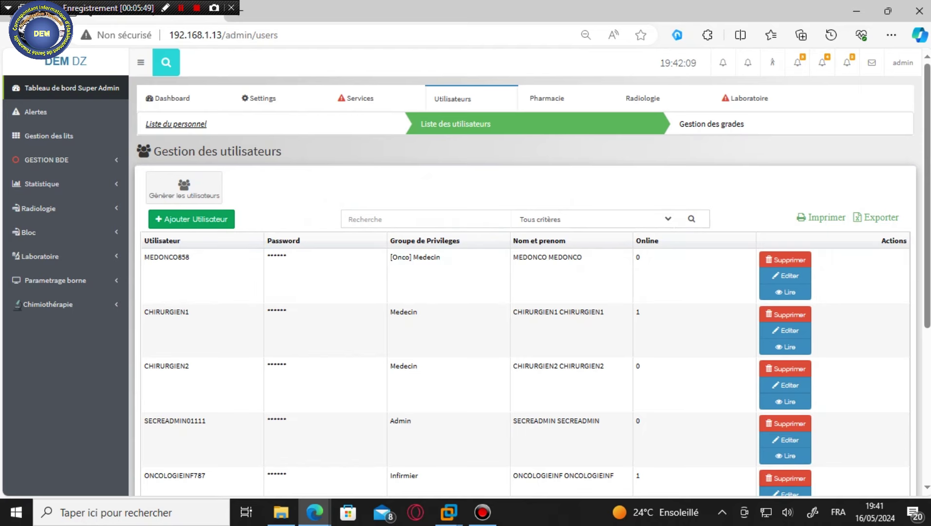
- Open the generated account of CHIRURGIEN4 for editing and shorten its username to CHIRURGIEN4
left_click_drag(926, 317, 915, 492)
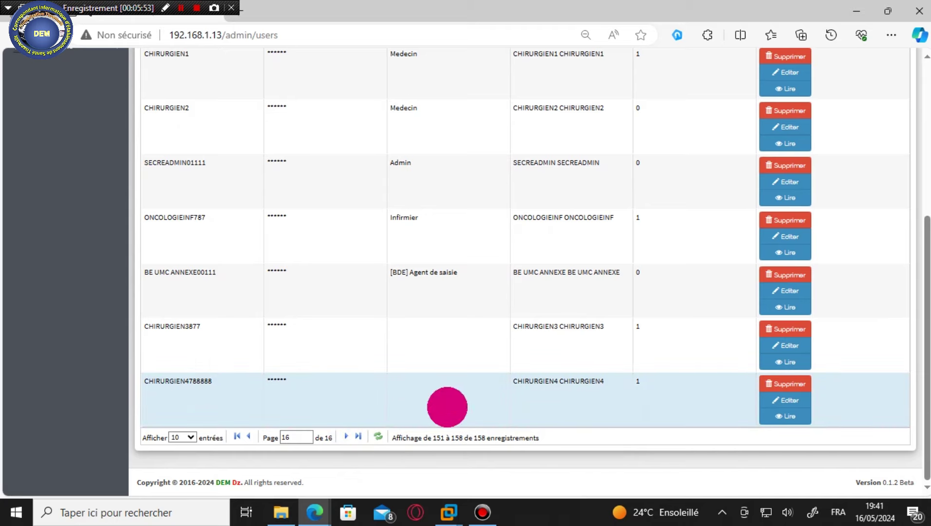
left_click(788, 398)
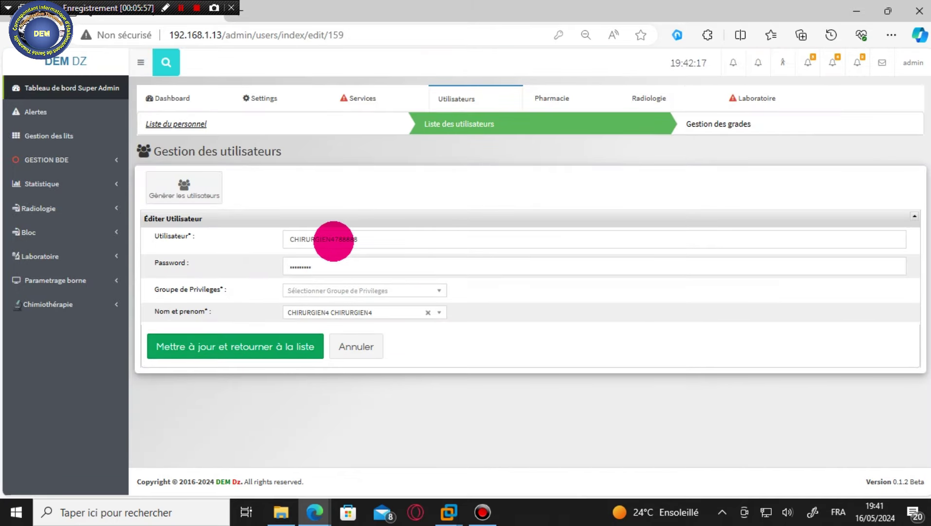
left_click_drag(334, 239, 449, 239)
key("BackSpace")
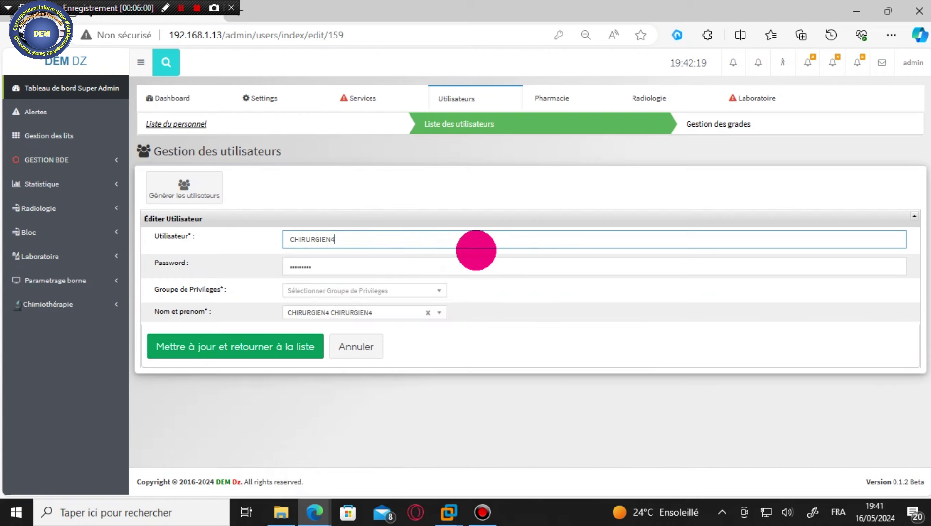
- Replace the generated password of the CHIRURGIEN4 account with a new account password
left_click(355, 266)
key("ctrl+a")
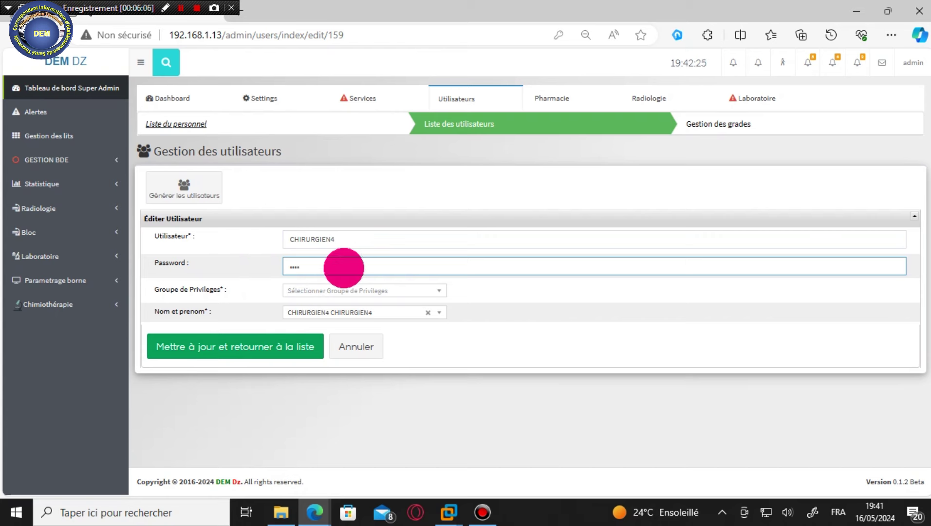
double_click(344, 267)
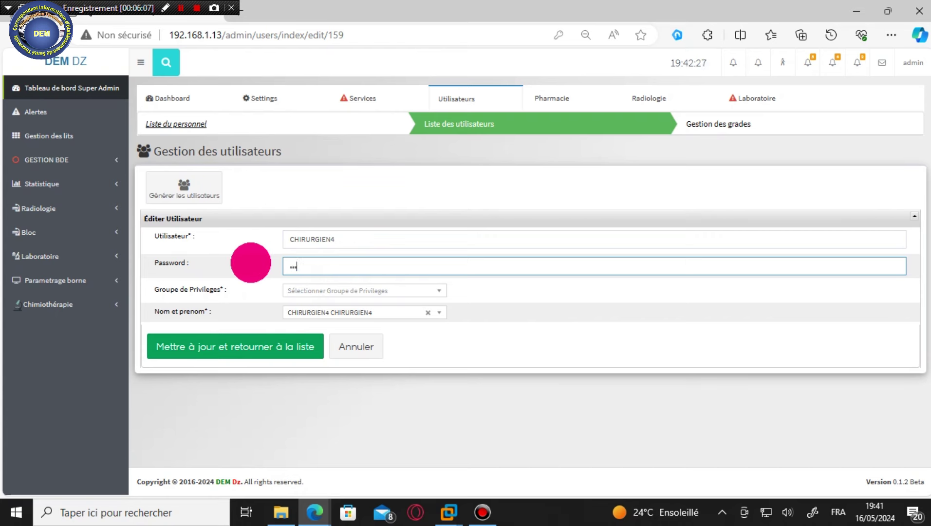
- Set the CHIRURGIEN4 account's privilege group to Medecin, update the account and let the browser save its login
left_click(353, 291)
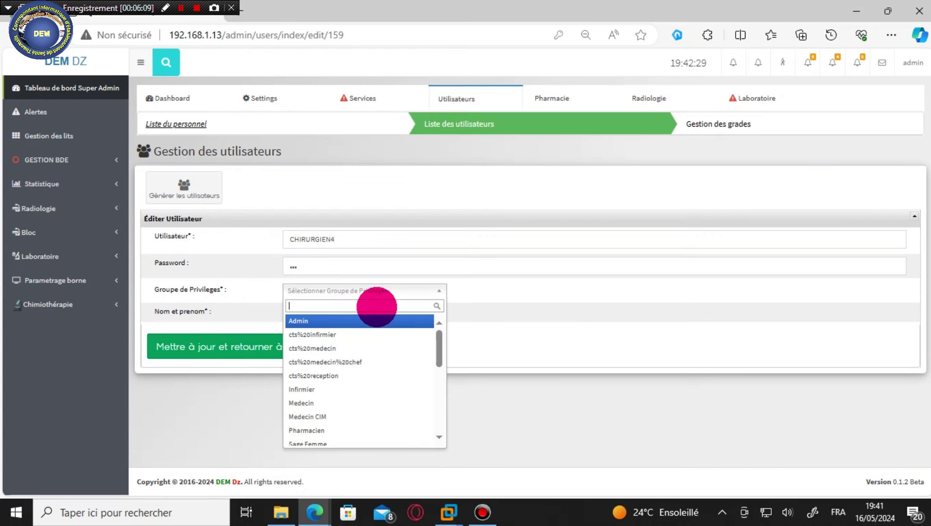
type("me")
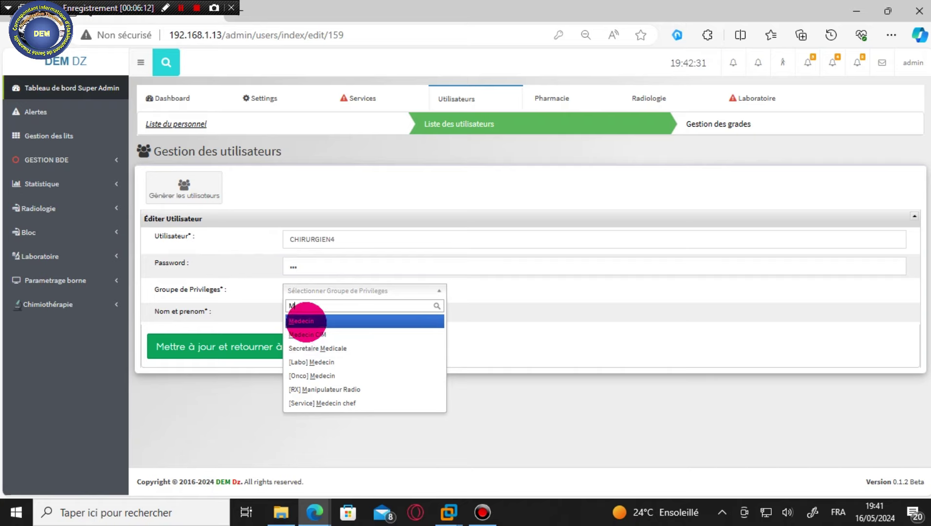
left_click(305, 319)
left_click(279, 341)
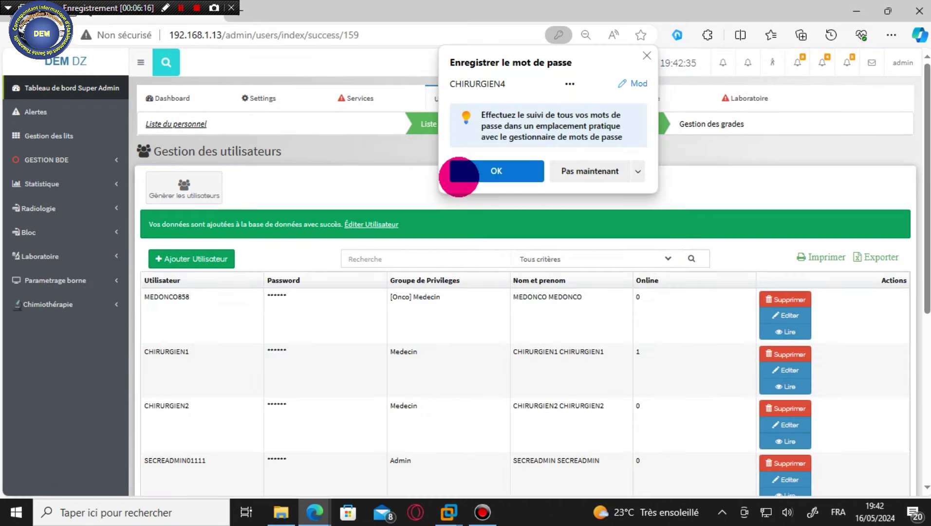
left_click(460, 175)
- Edit the generated account of CHIRURGIEN3, setting its username to CHIRURGIEN3 and entering a new account password
scroll(921, 229, "down", 5)
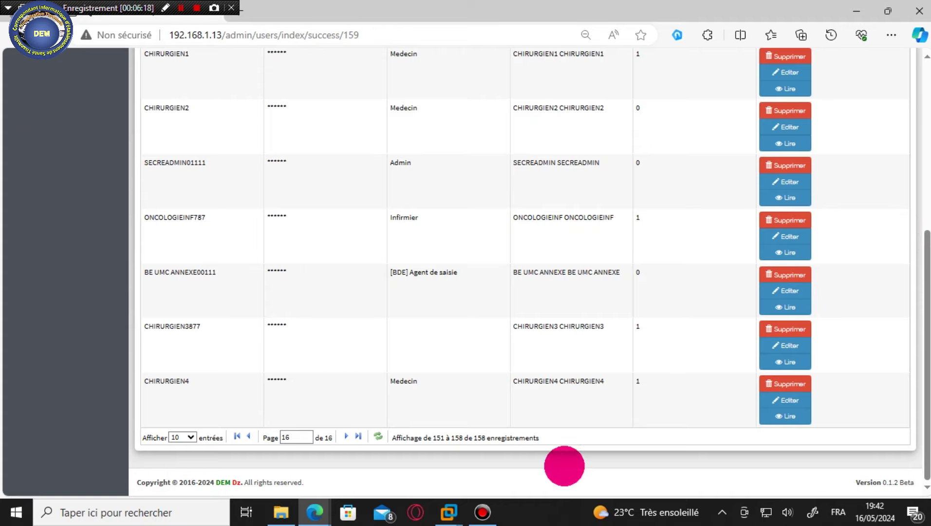
left_click(799, 346)
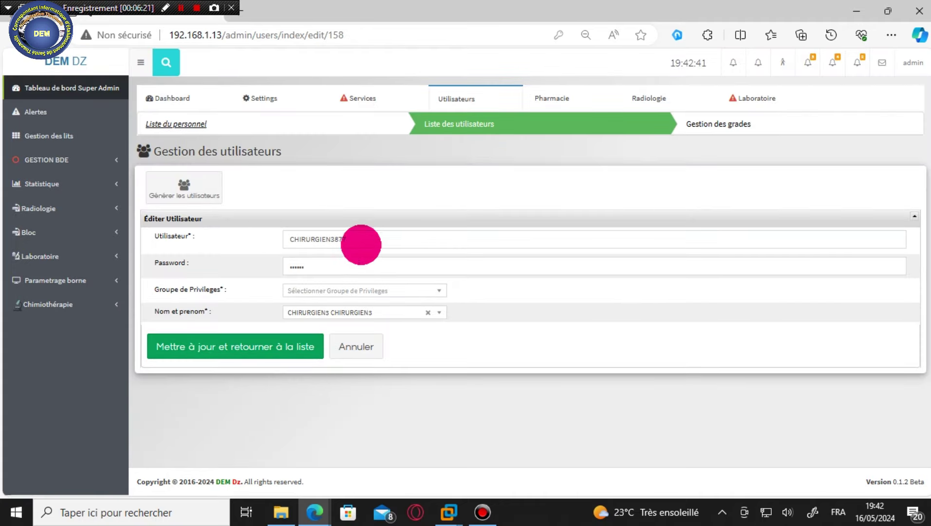
left_click(361, 243)
key("BackSpace")
key("BackSpace")
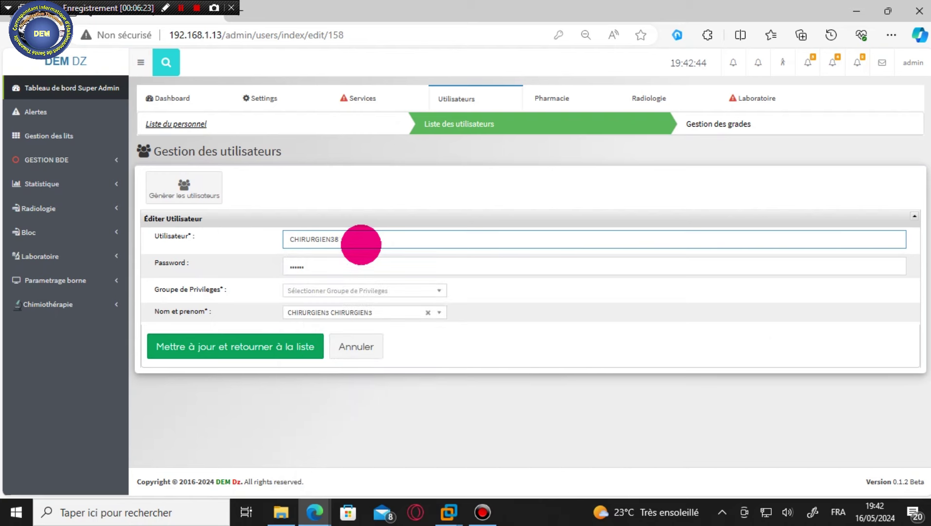
key("Tab")
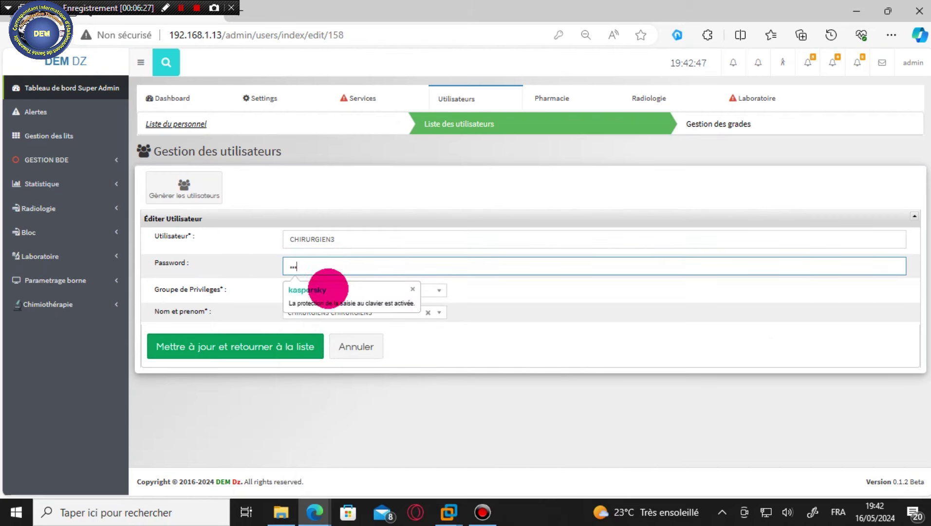
left_click(555, 336)
- Set the CHIRURGIEN3 account's privilege group to Medecin, update the account and let the browser save its login
left_click(371, 292)
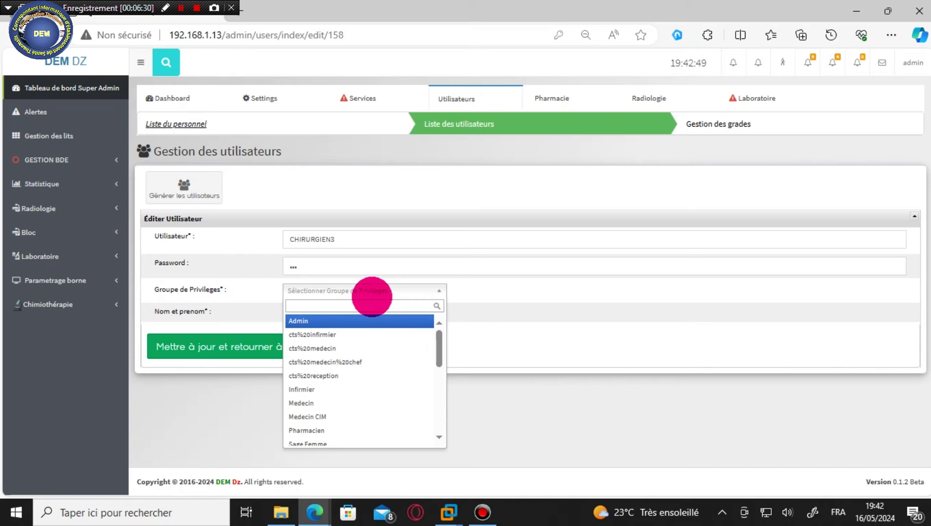
type("med")
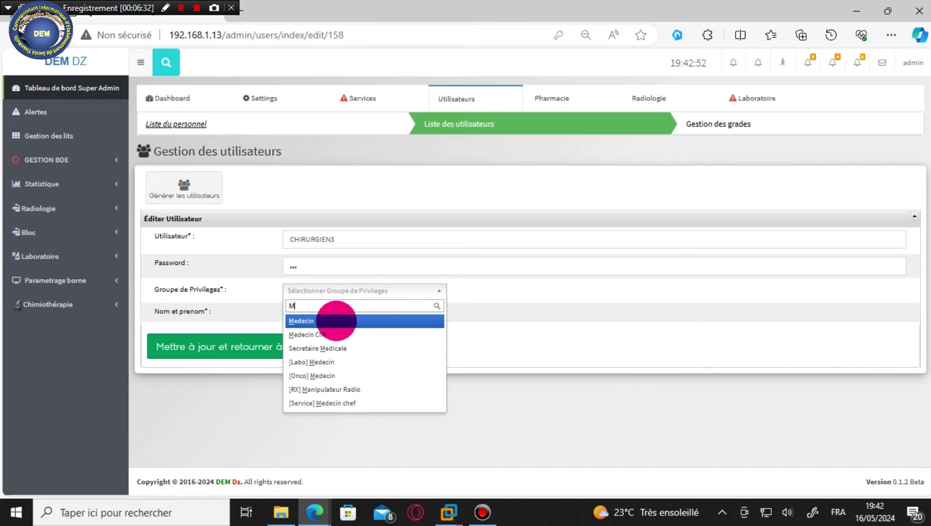
left_click(333, 319)
left_click(235, 345)
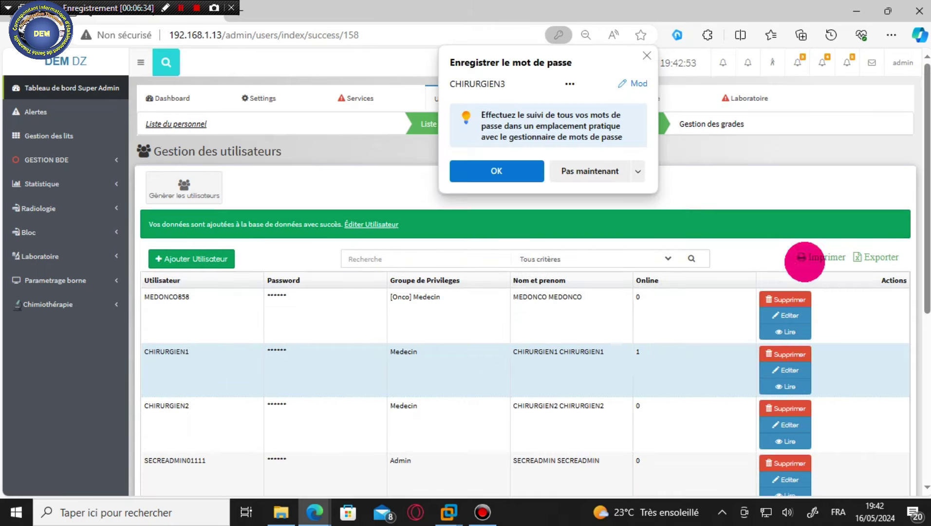
left_click(496, 170)
left_click_drag(927, 195, 926, 244)
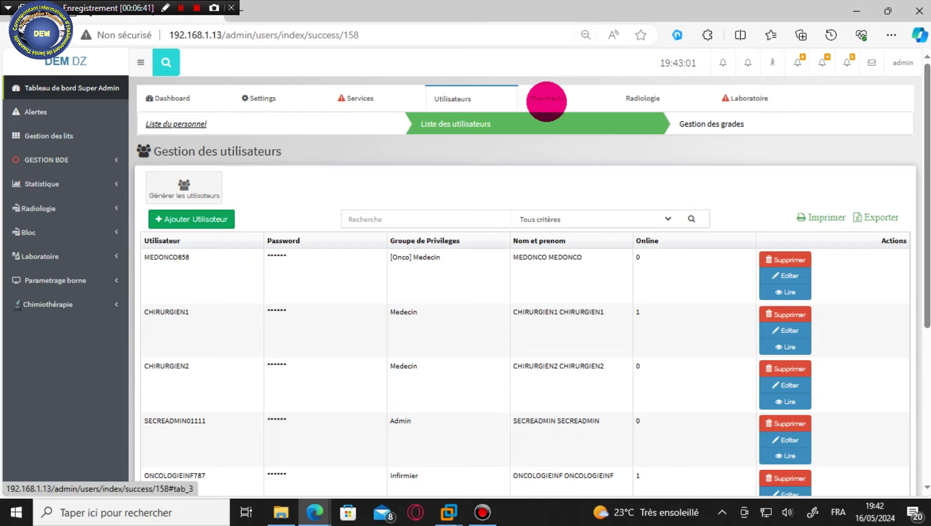
- Open the establishment's services list and go to the bed and unit management of the CHIRURGIE GENERALE service
left_click(366, 99)
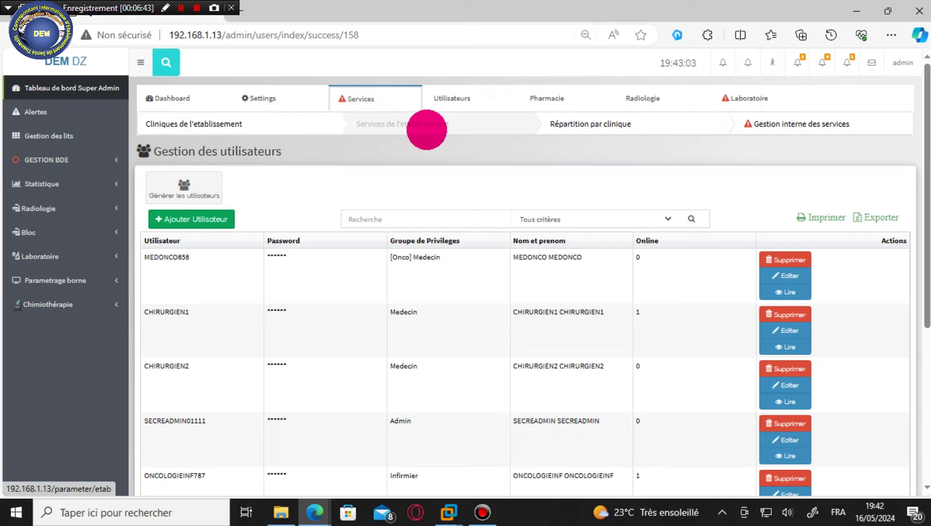
left_click(426, 125)
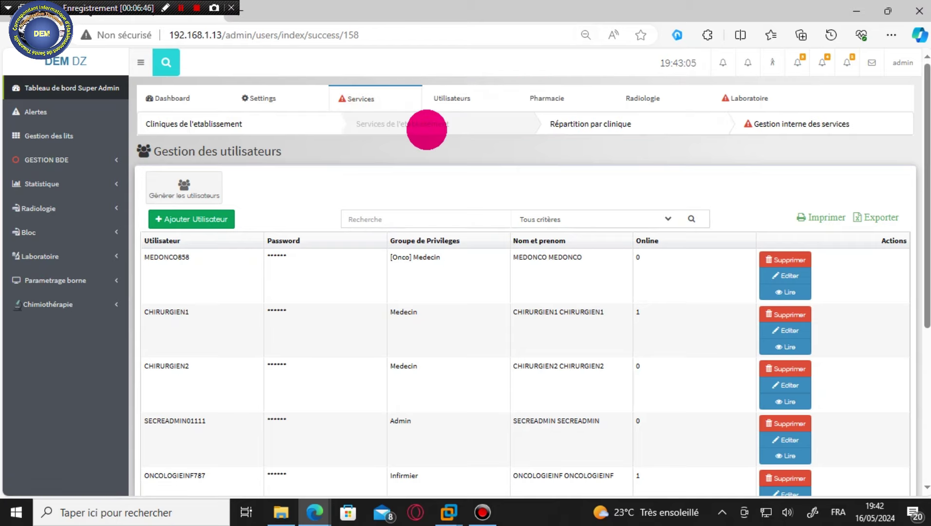
left_click(564, 123)
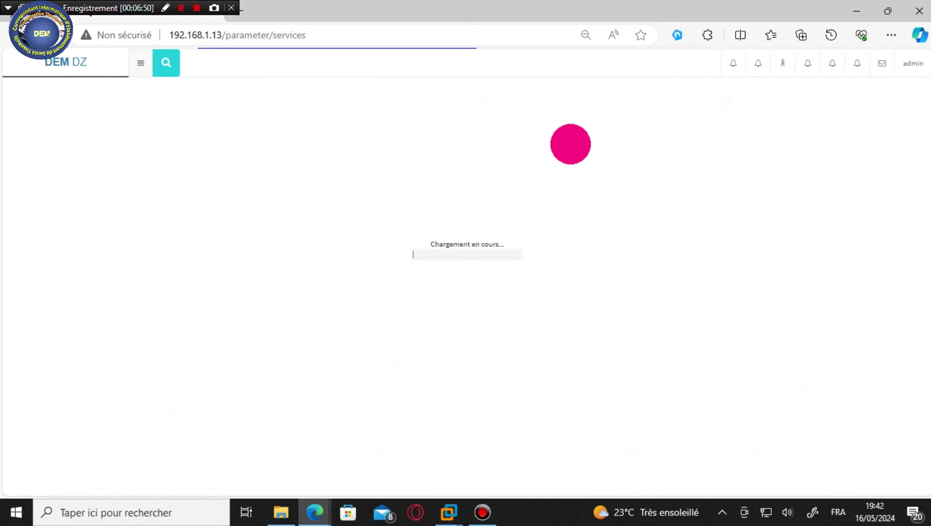
scroll(626, 248, "down", 1)
scroll(624, 248, "down", 4)
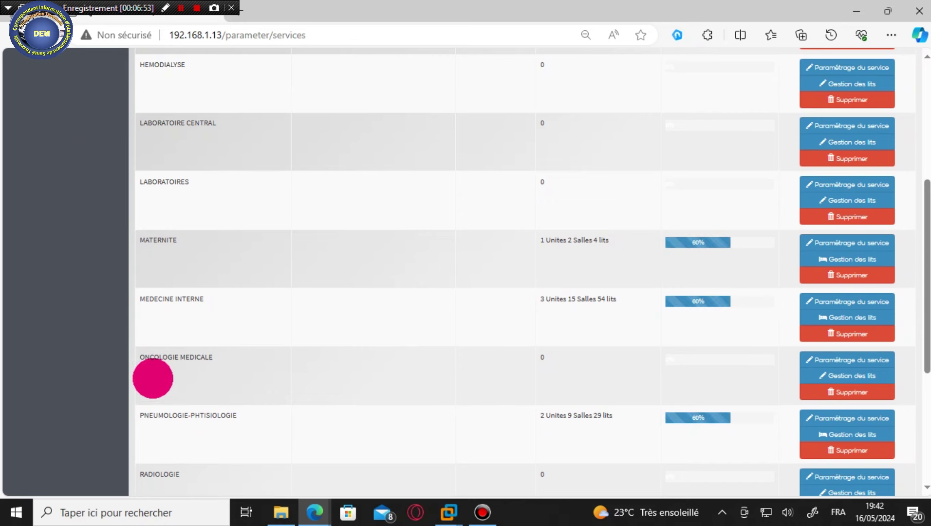
scroll(225, 364, "down", 1)
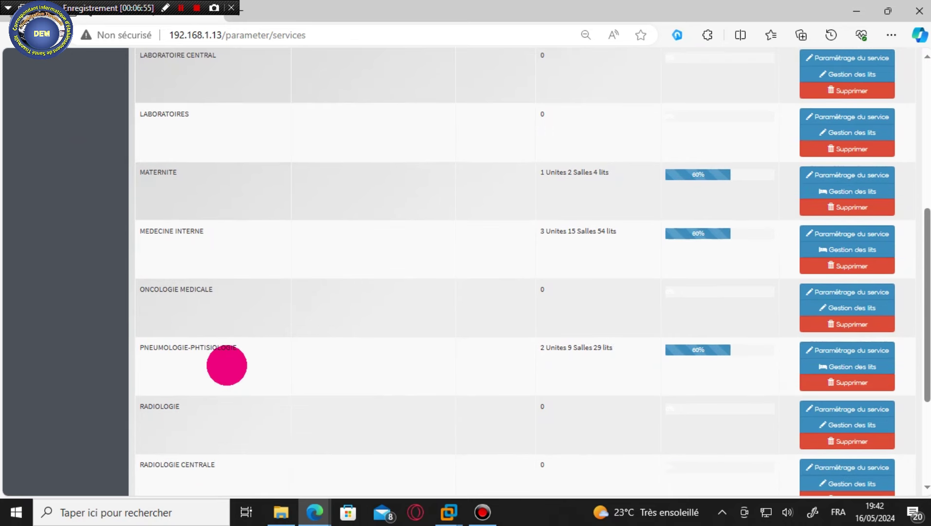
scroll(227, 365, "down", 2)
scroll(226, 365, "down", 1)
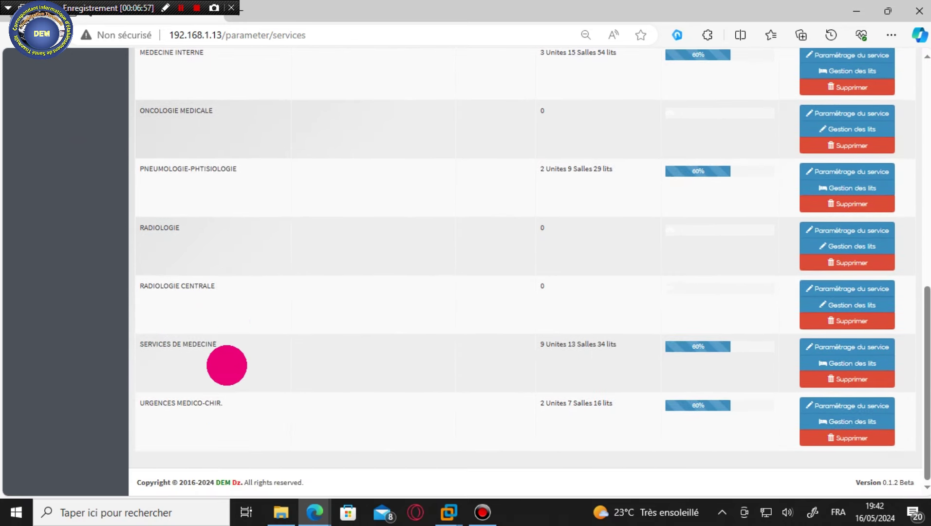
scroll(226, 366, "up", 6)
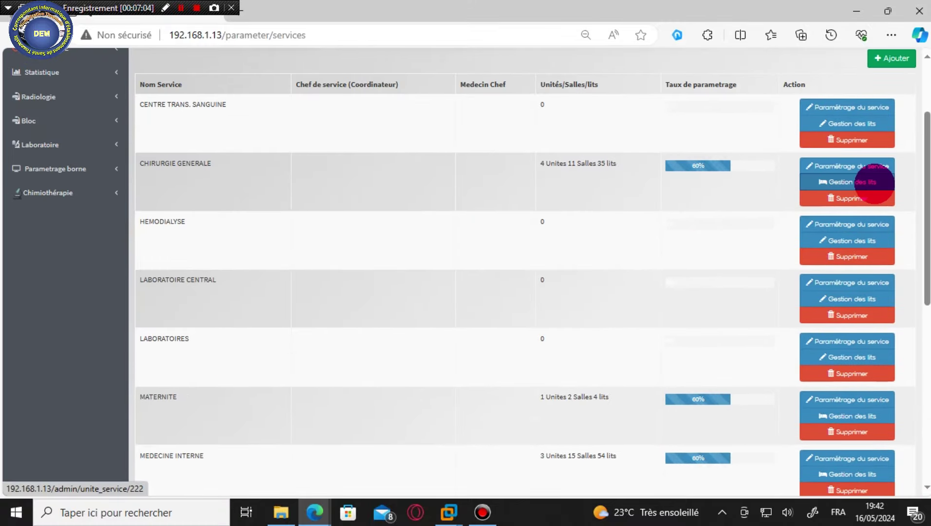
left_click(875, 184)
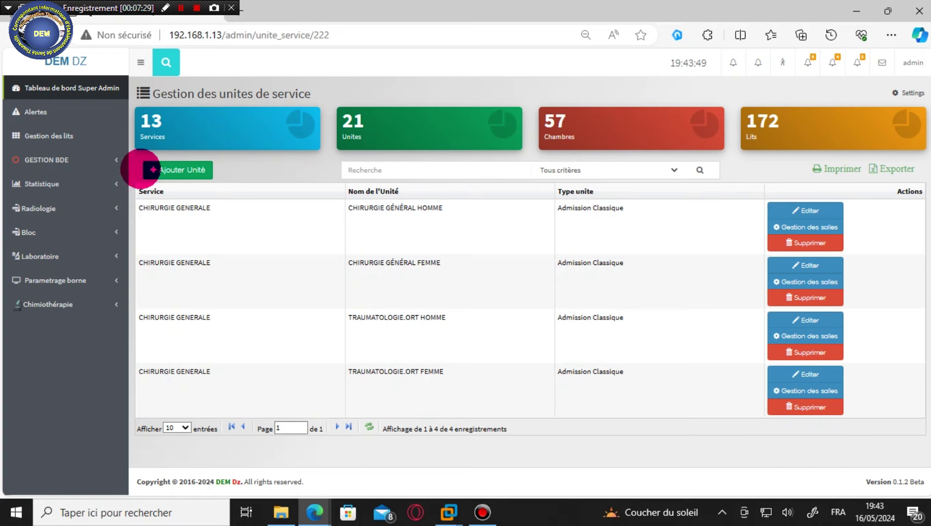
- Start a new unit under the CHIRURGIE GENERALE service and name it Bloc Opératoire CENTRAL
left_click(168, 169)
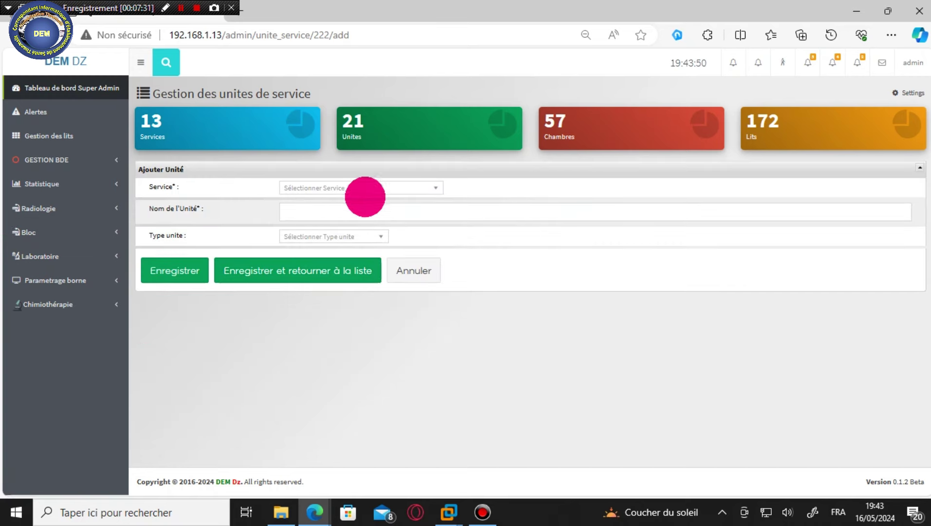
left_click(366, 188)
left_click(354, 231)
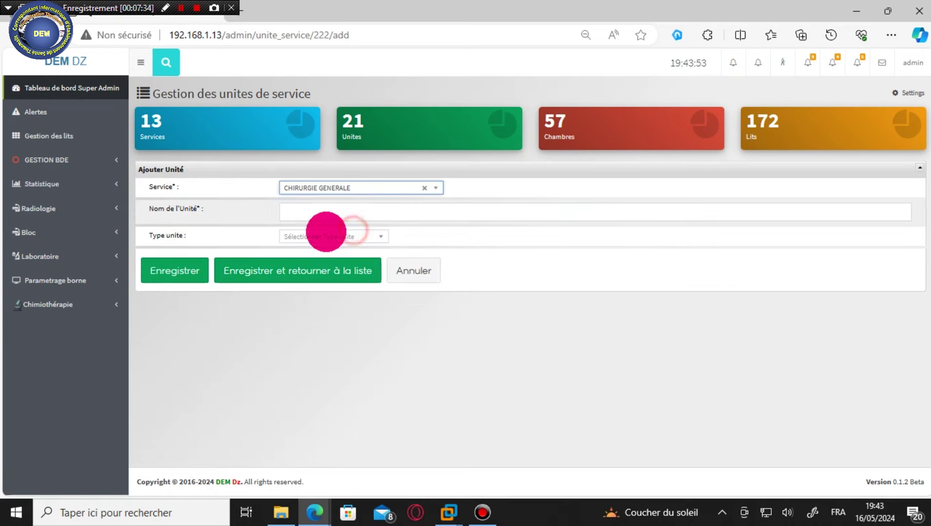
left_click(319, 213)
type("B")
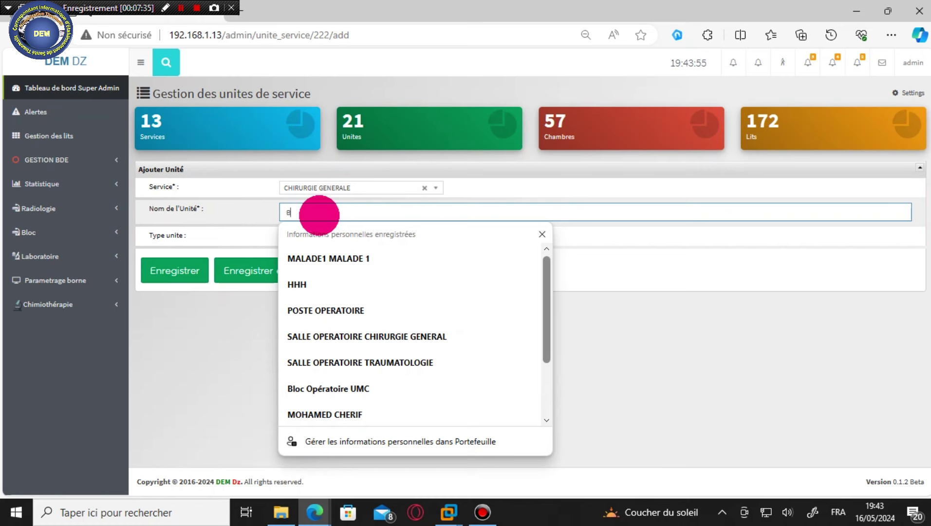
type("LOC")
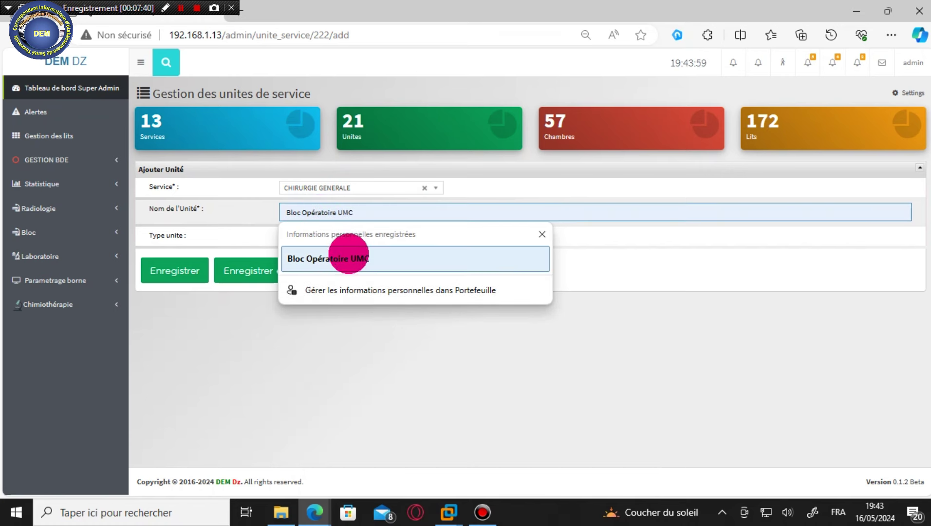
left_click(343, 256)
double_click(339, 212)
key("BackSpace")
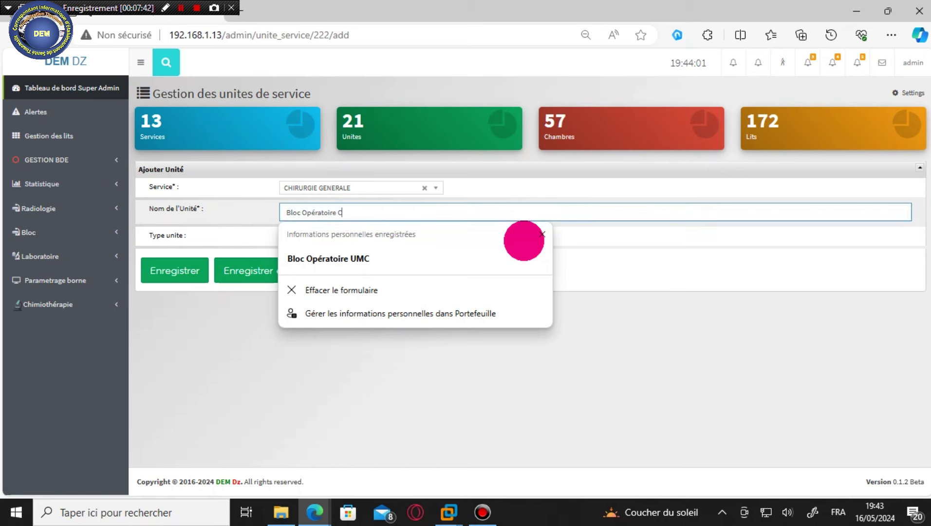
type("C")
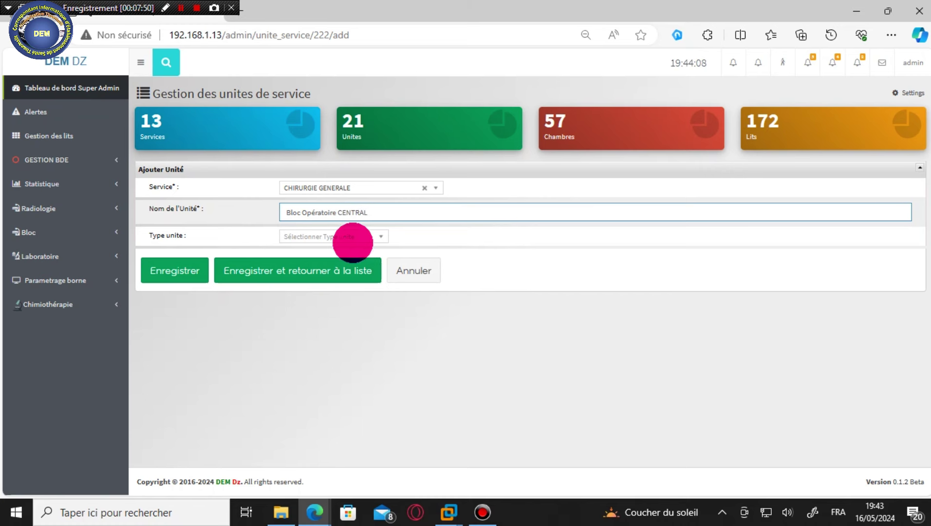
- Set the new unit's type to Admission Classique, save it and return to the unit list
left_click(361, 236)
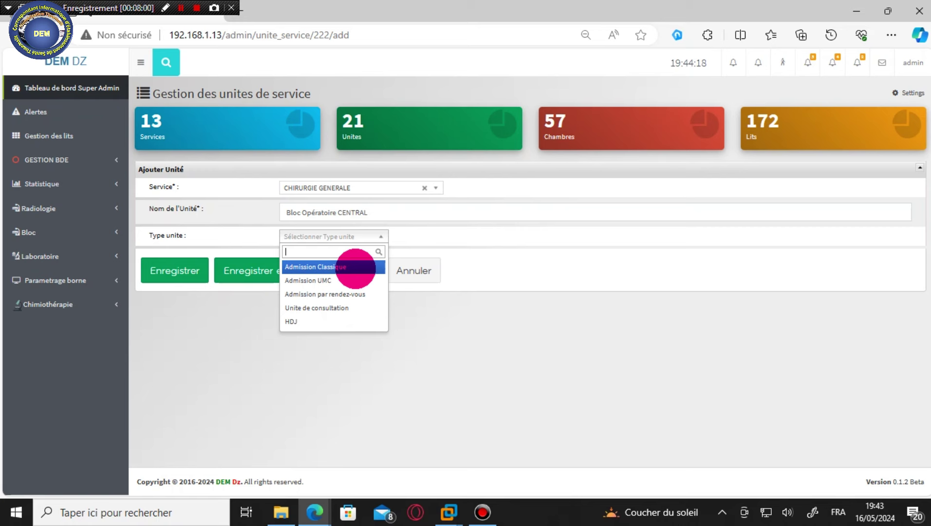
left_click(356, 268)
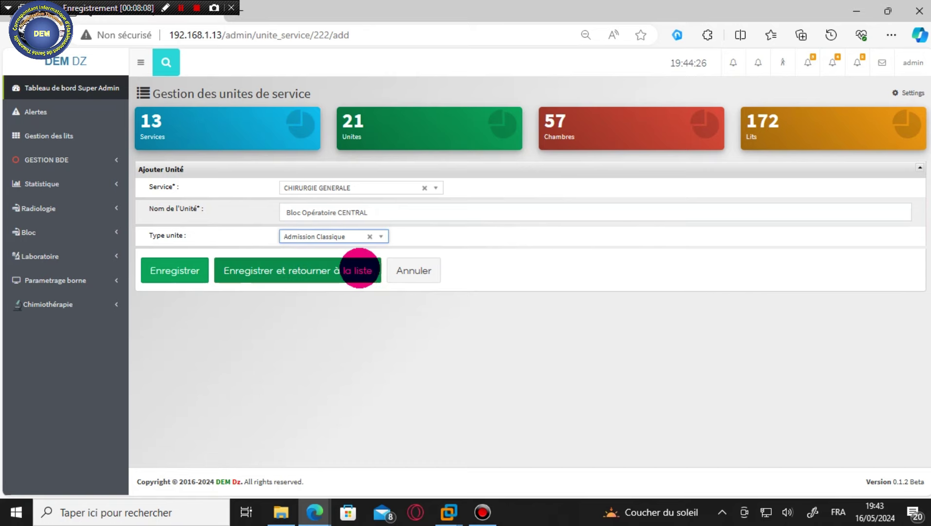
left_click(360, 268)
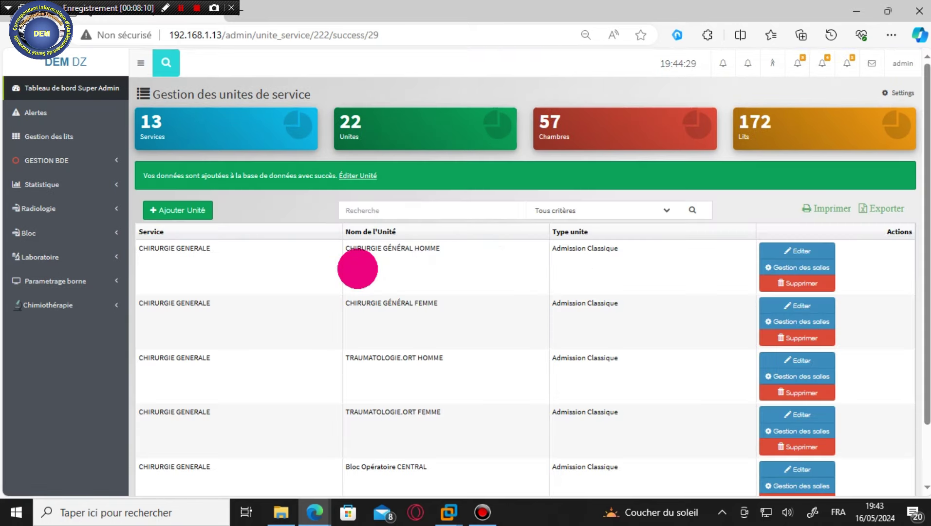
- Start a new room in the Bloc Opératoire CENTRAL unit with number 1 and name SALLE OPERATOIRE CHIRURGIE GENERAL
scroll(728, 394, "down", 2)
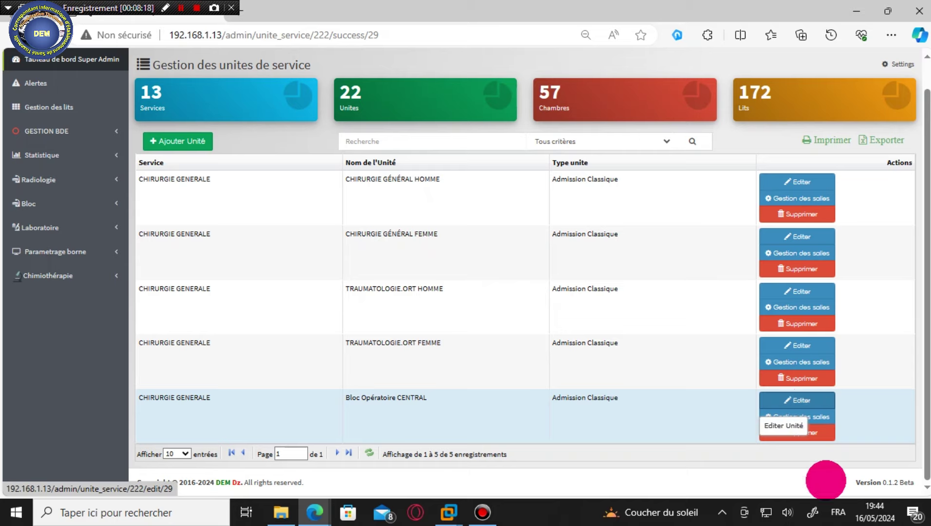
left_click(796, 416)
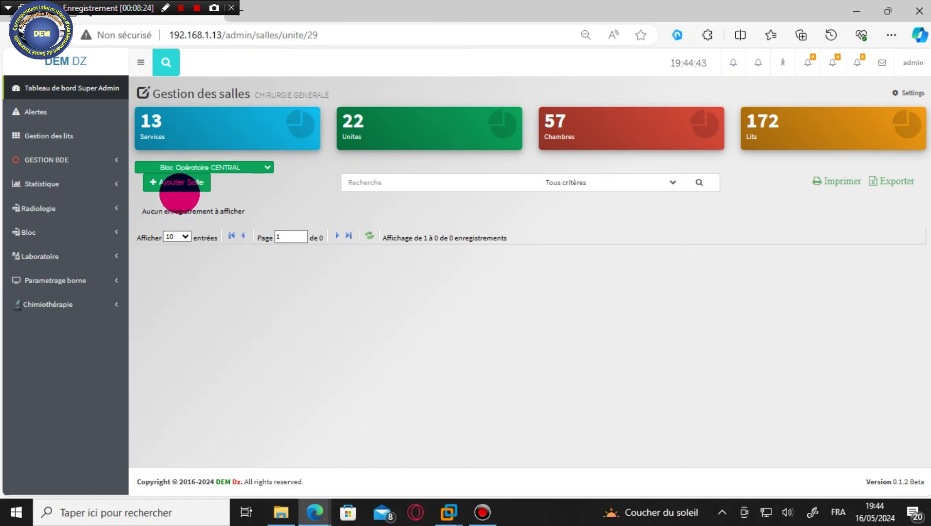
left_click(179, 187)
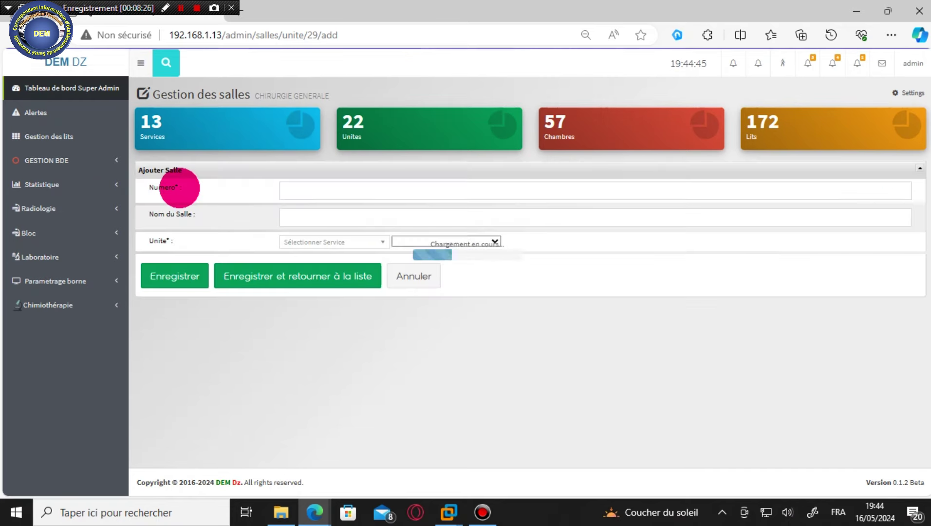
left_click(327, 191)
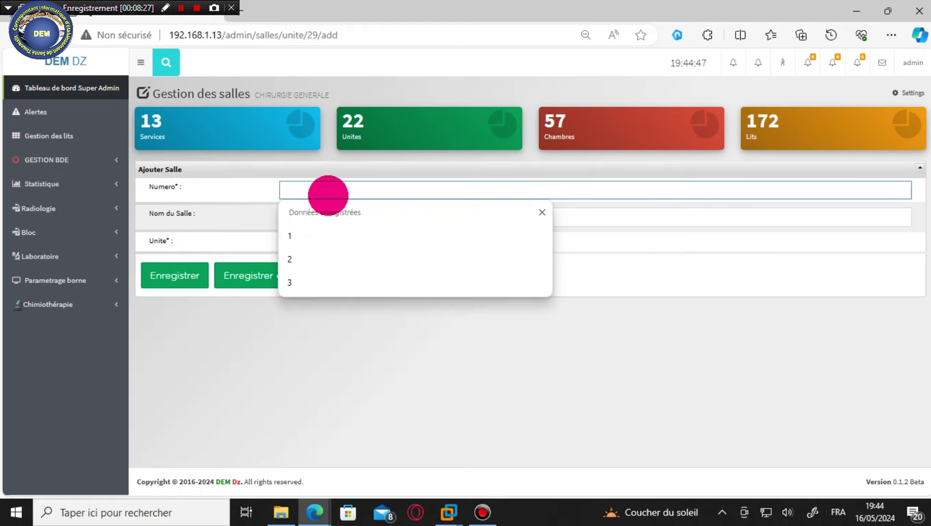
type("1")
left_click(330, 213)
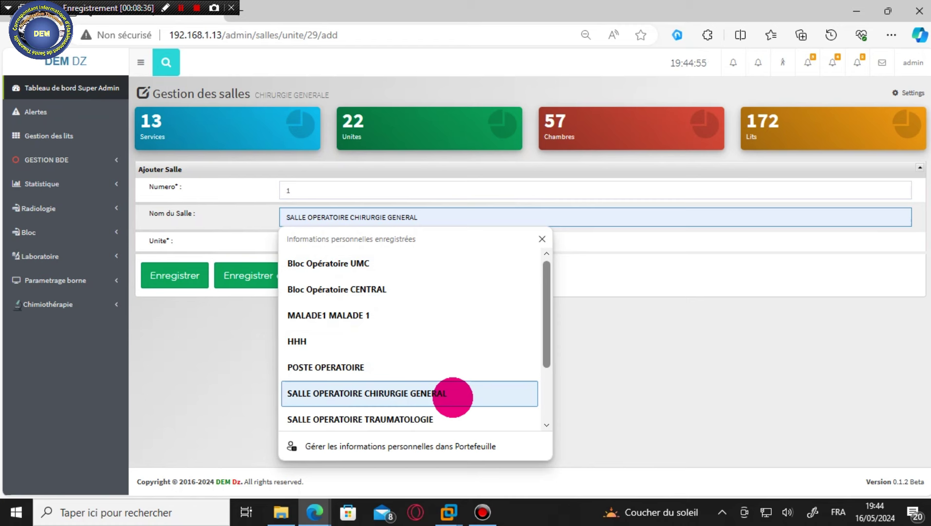
left_click(453, 397)
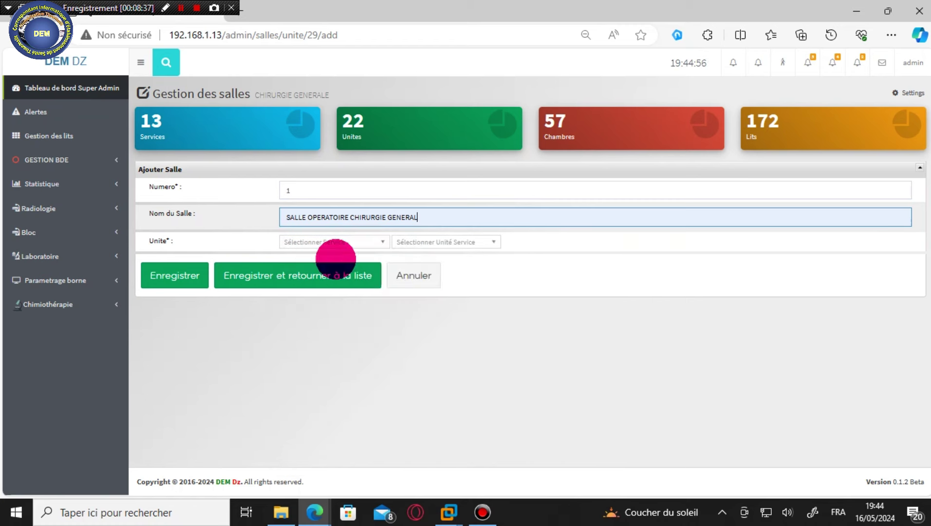
- Assign room 1 to the CHIRURGIE GENERALE service and Bloc Opératoire CENTRAL unit, save it and return to the room list
left_click(357, 242)
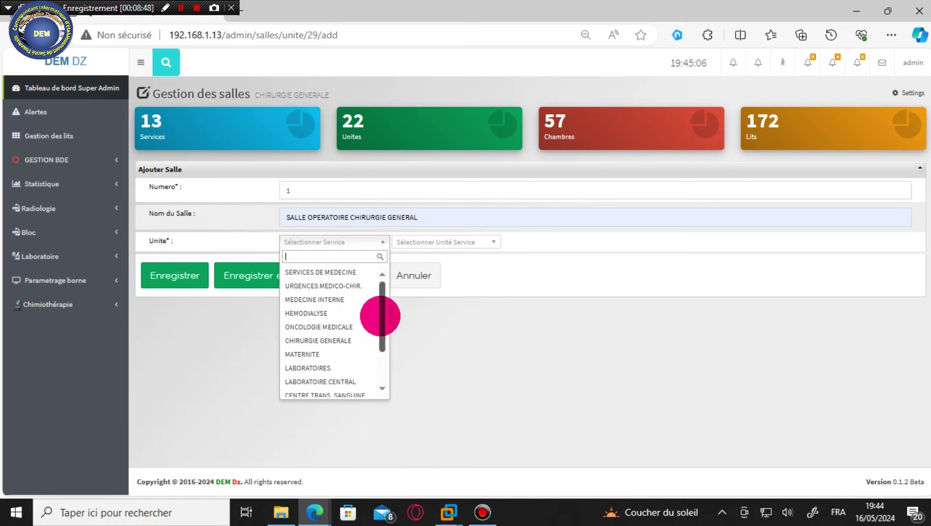
left_click(356, 339)
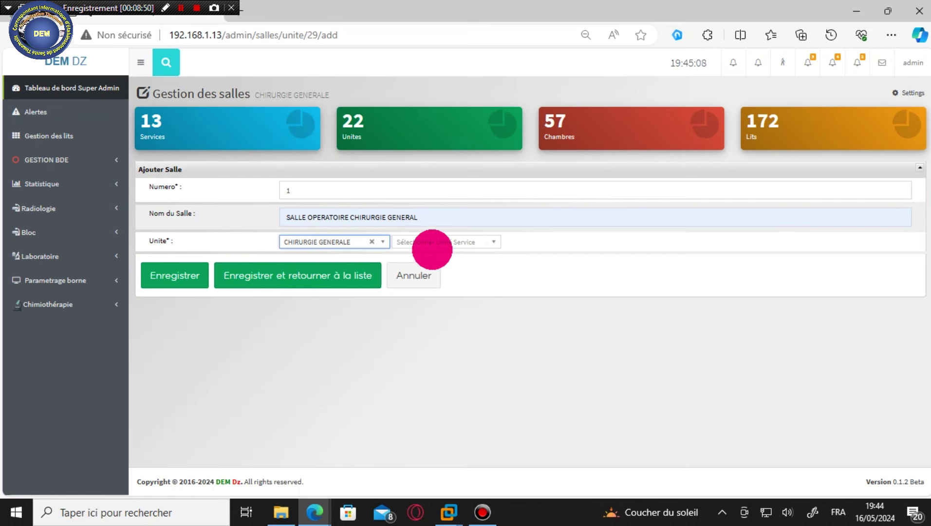
left_click(437, 243)
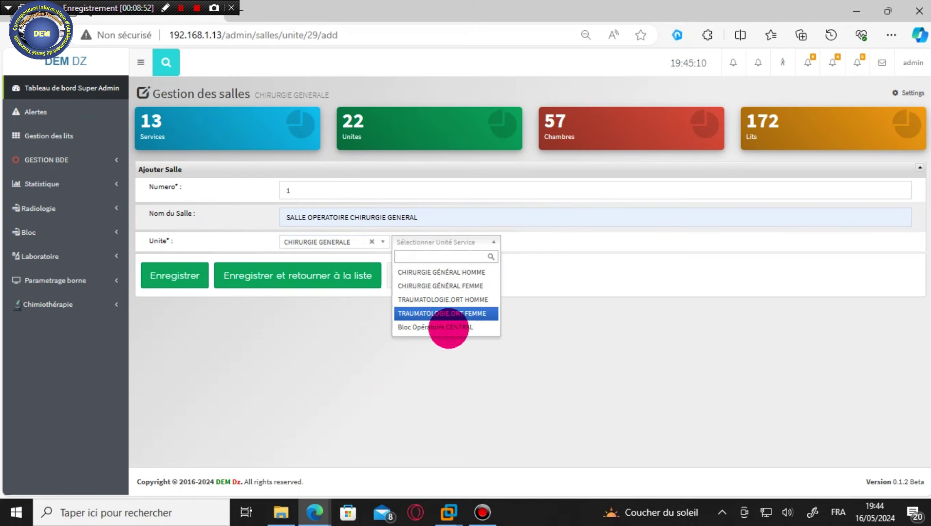
left_click(448, 327)
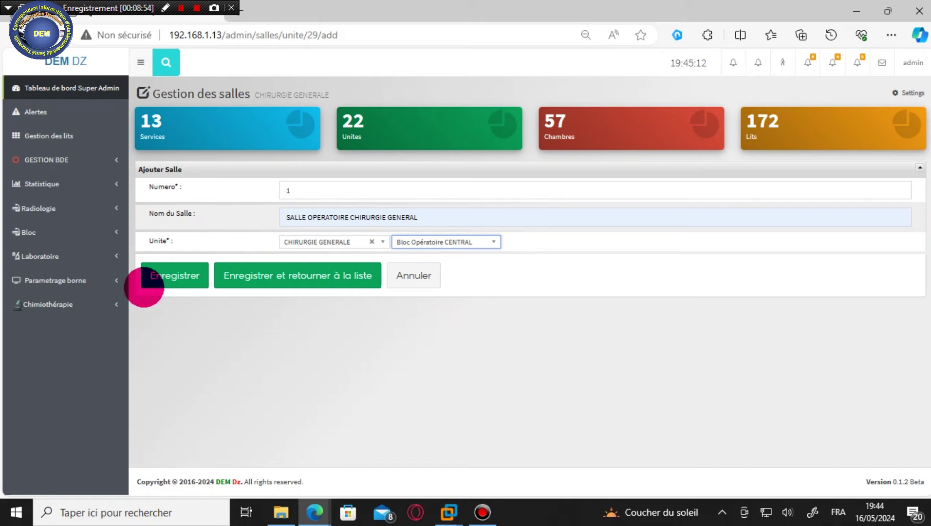
left_click(296, 286)
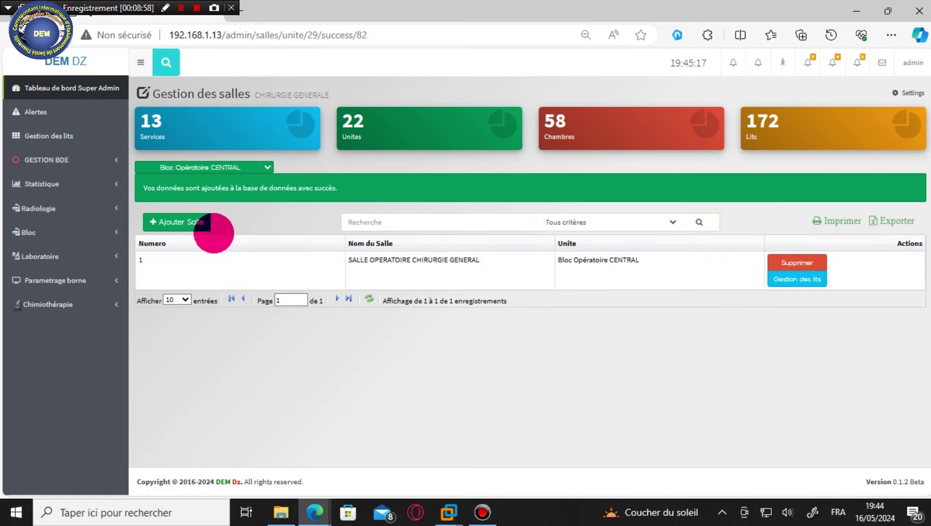
- Start another room with number 2 and name SALLE OPERATOIRE TRAUMATOLOGIE
left_click(192, 221)
left_click(343, 191)
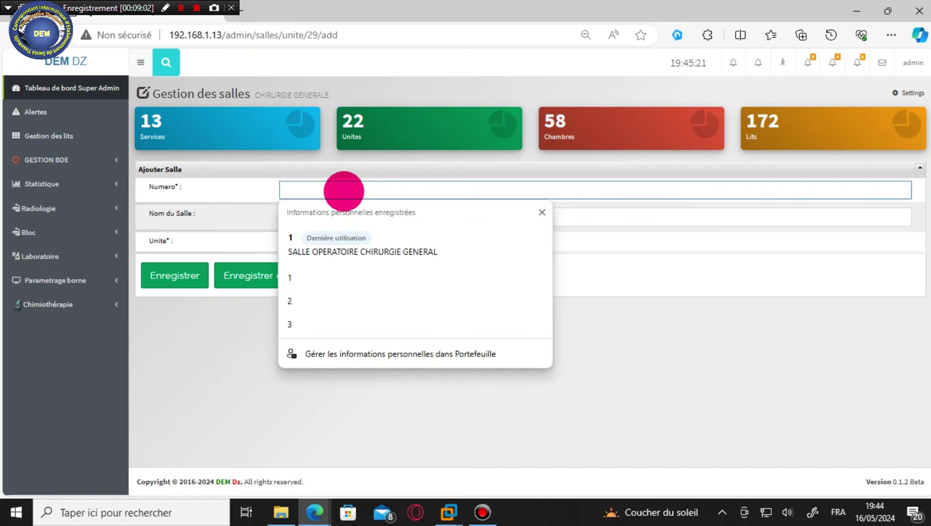
left_click(333, 302)
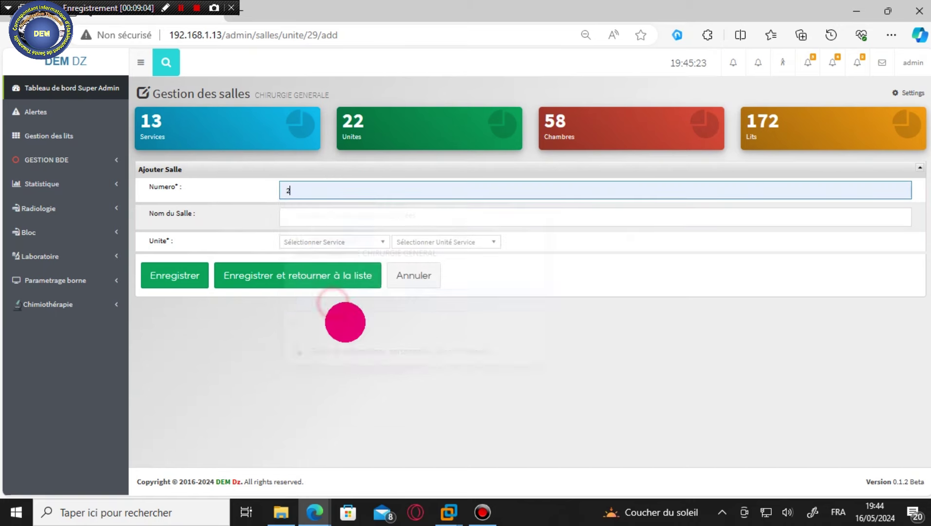
left_click(304, 215)
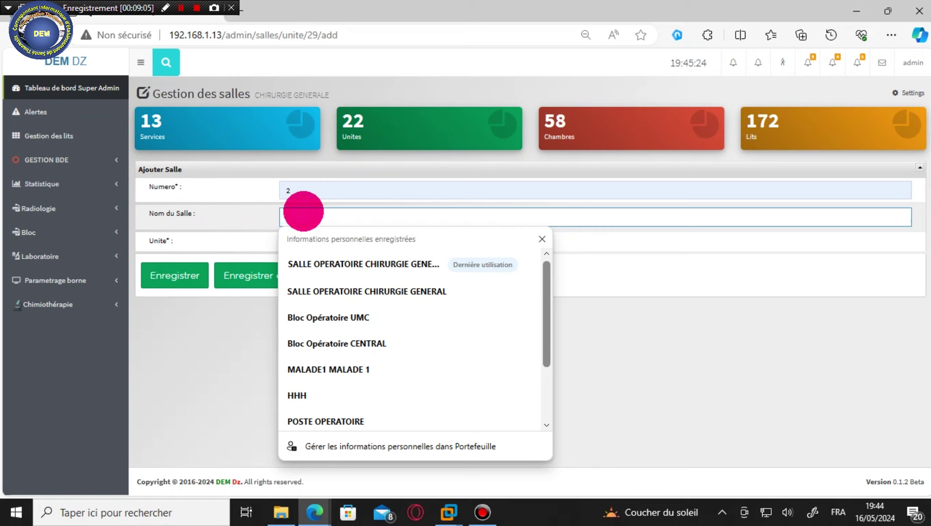
scroll(462, 419, "down", 2)
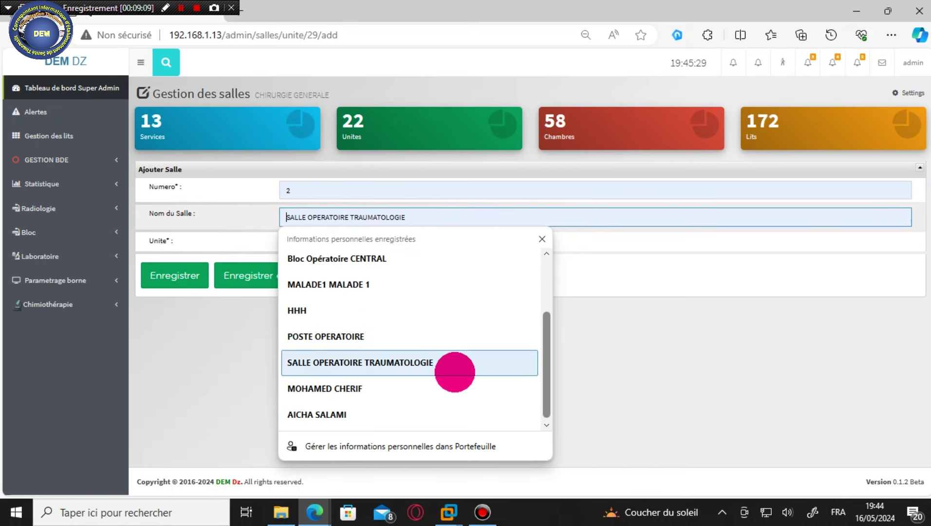
left_click(455, 372)
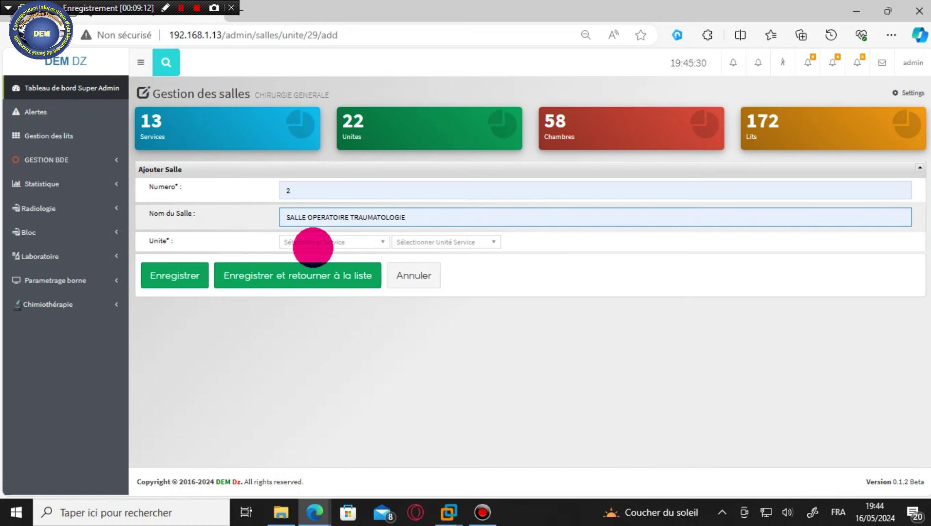
- Assign room 2 to the CHIRURGIE GENERALE service and Bloc Opératoire CENTRAL unit, save it and return to the room list
left_click(314, 244)
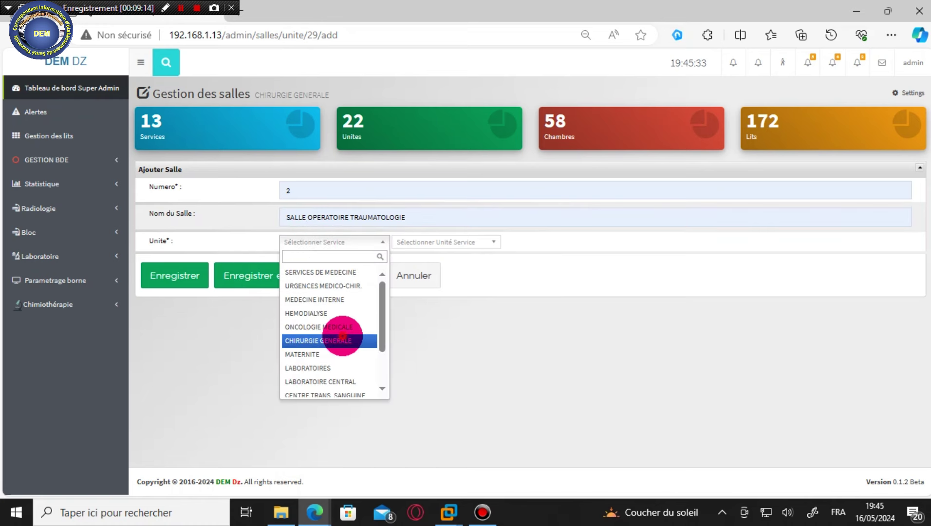
left_click(351, 341)
left_click(422, 243)
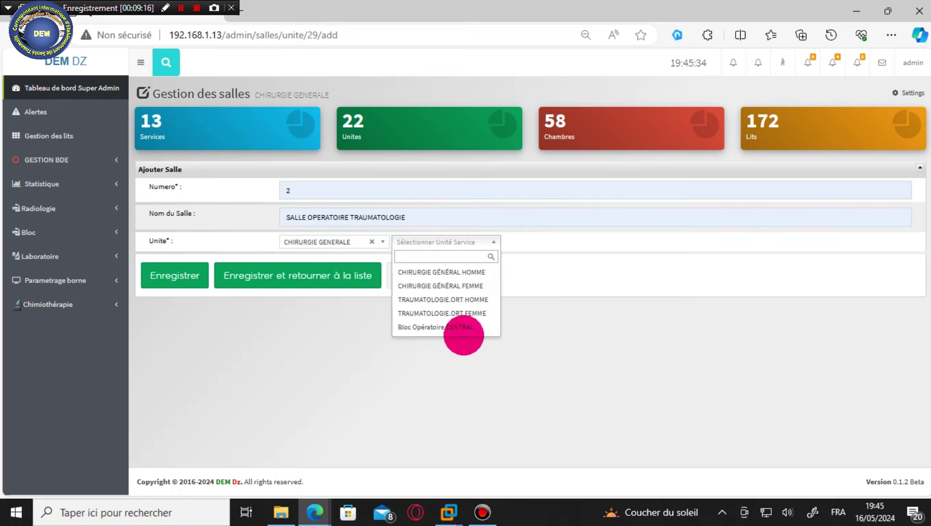
left_click(453, 327)
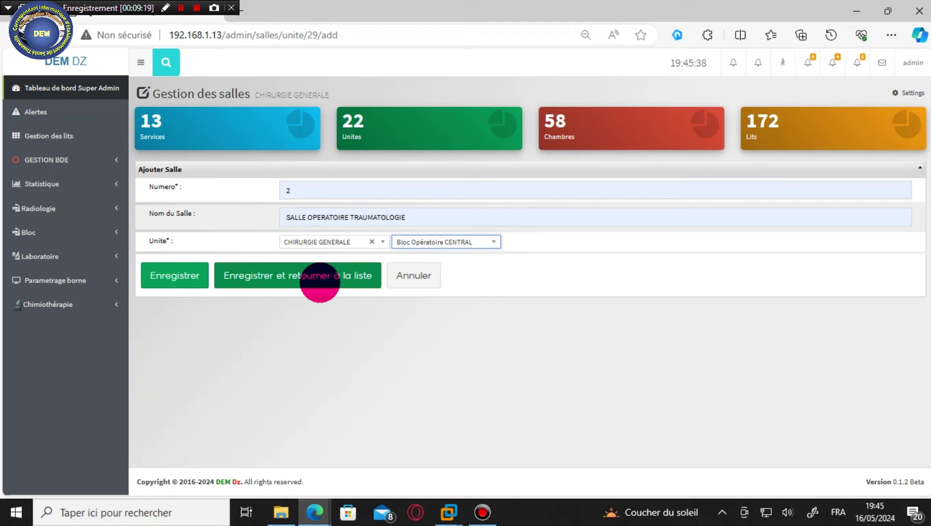
left_click(319, 283)
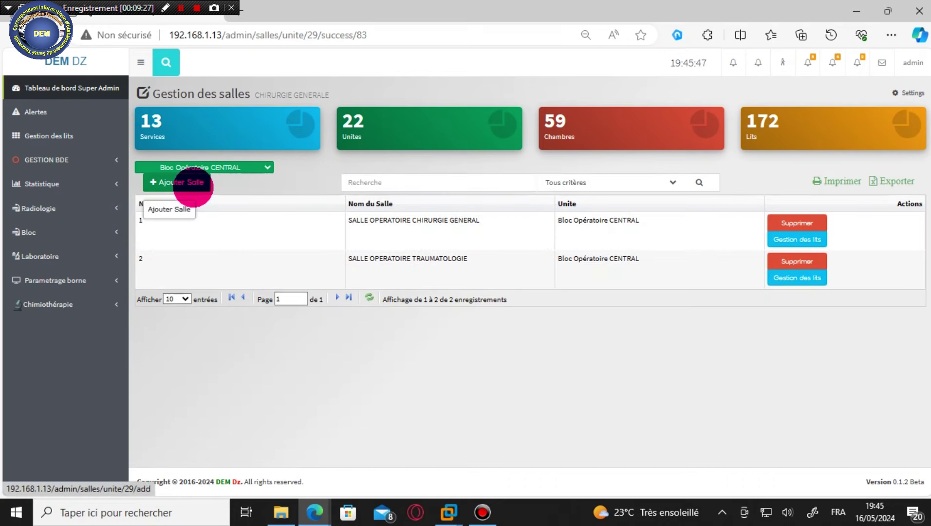
- Start another room in the unit with number 3 and name POSTE OPERATOIRE
left_click(194, 185)
left_click(339, 185)
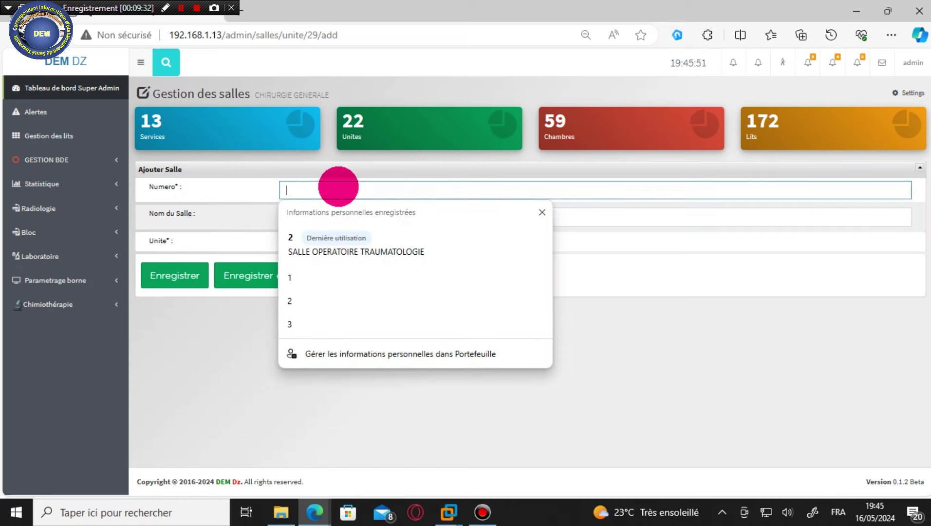
left_click(304, 324)
left_click(298, 218)
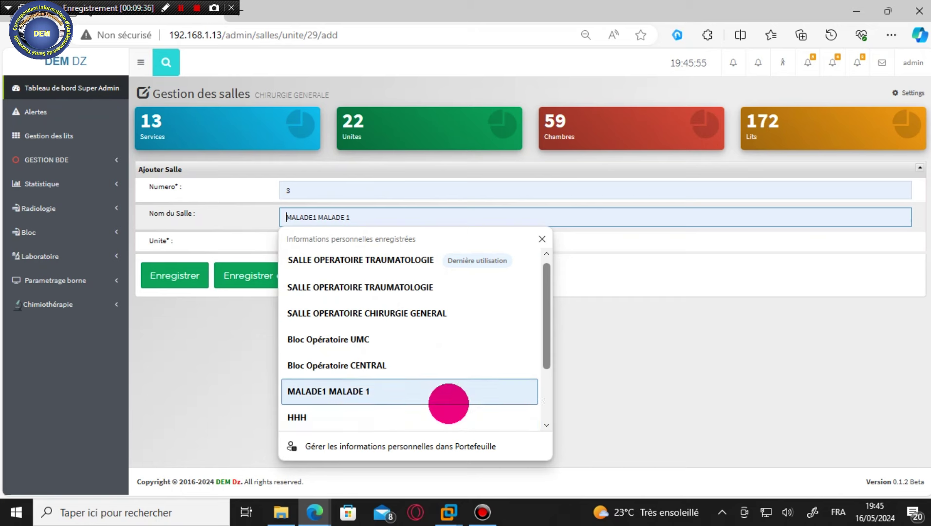
scroll(448, 407, "down", 2)
left_click(447, 405)
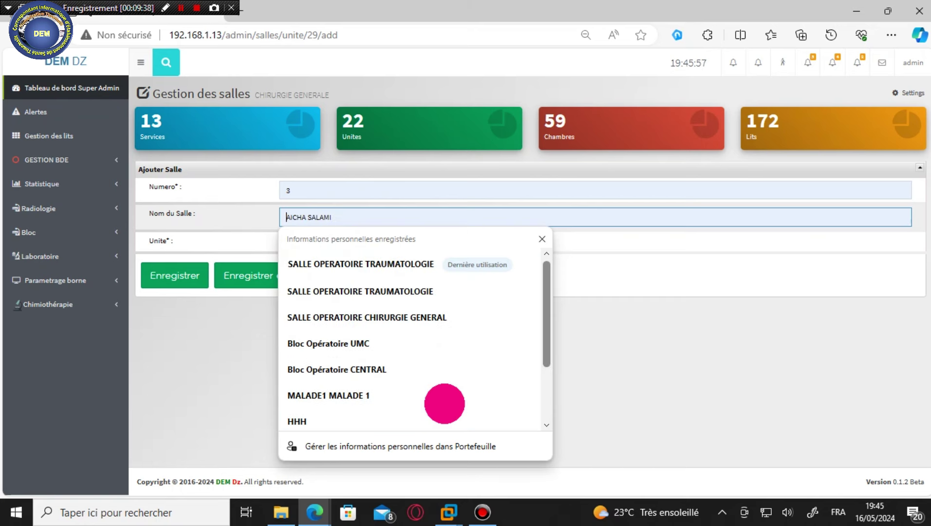
scroll(443, 405, "down", 2)
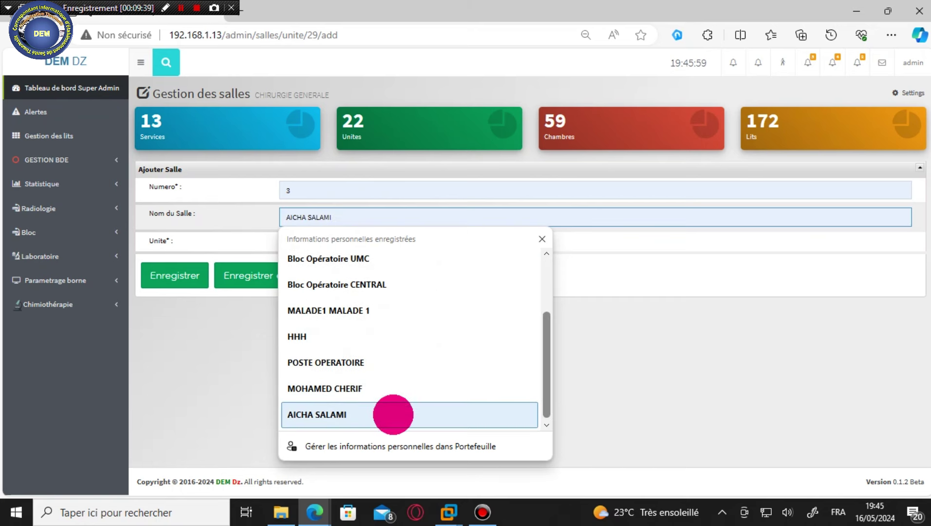
left_click(369, 366)
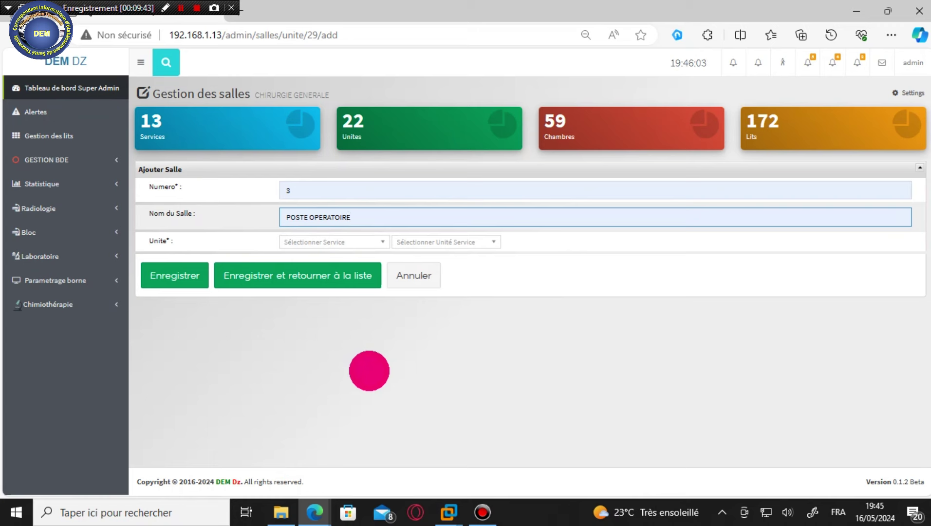
- Extend the new room's name to POSTE OPERATOIRE(Réveil), correcting the spelling of Réveil with the suggested accented form
left_click(336, 240)
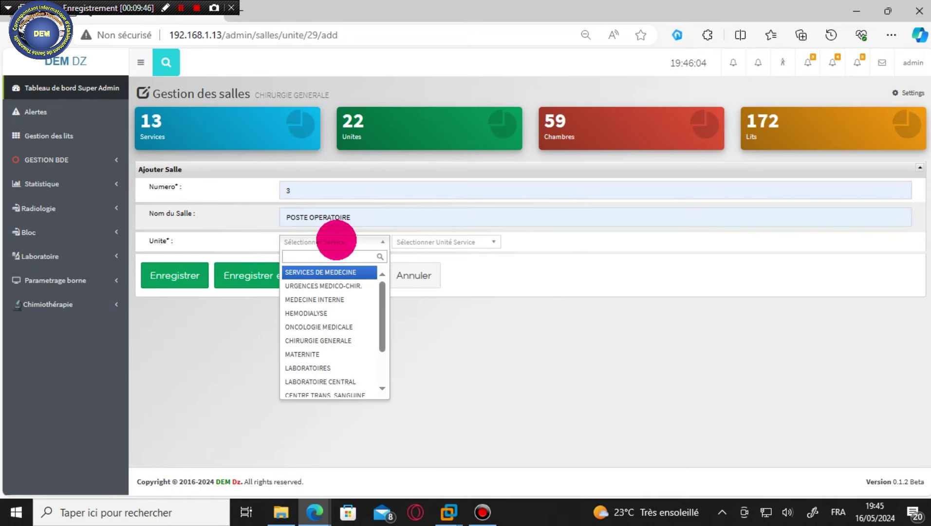
left_click(365, 216)
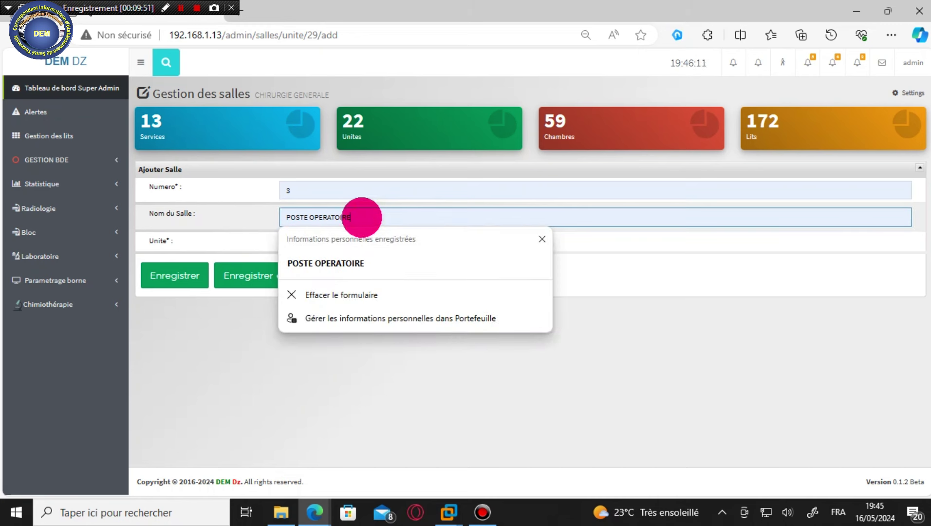
type("S")
left_click(361, 217)
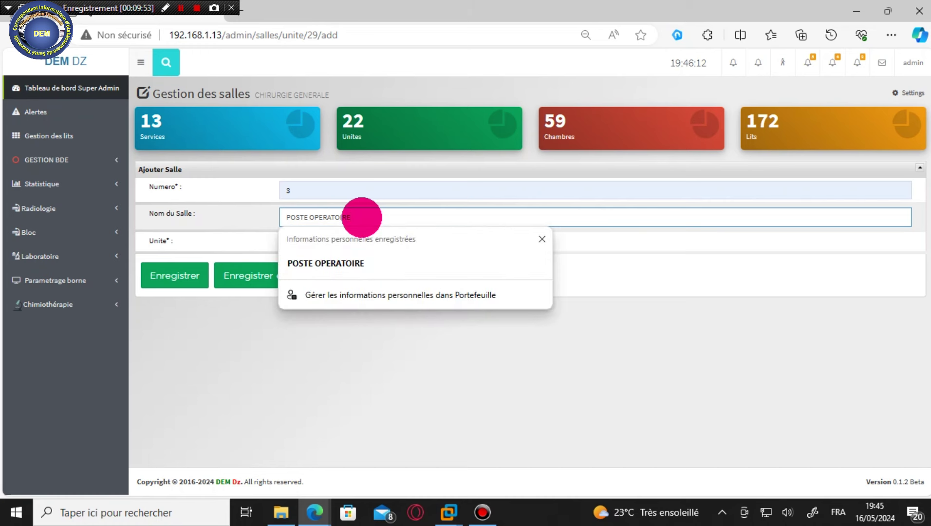
type("S")
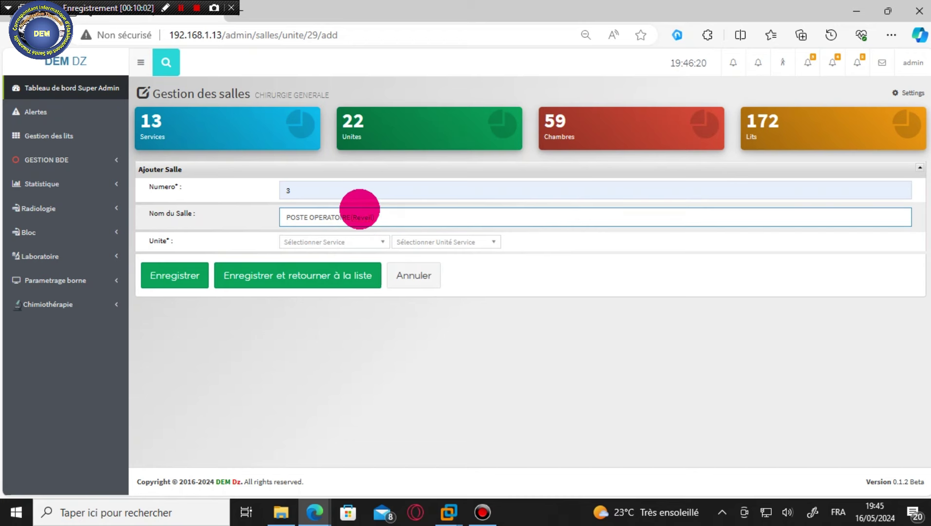
type(")")
right_click(360, 219)
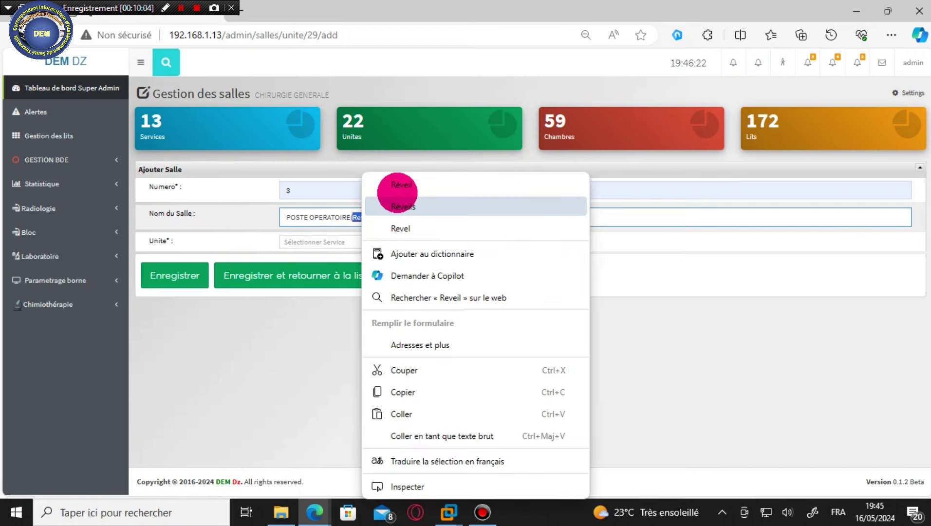
left_click(400, 187)
- Assign room 3 to the CHIRURGIE GENERALE service and Bloc Opératoire CENTRAL unit, save it and return to the room list
left_click(317, 242)
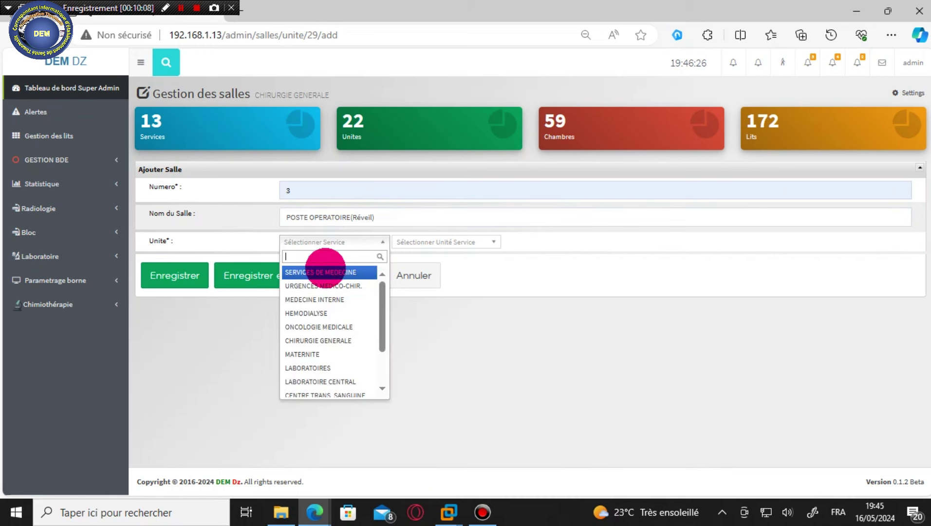
left_click(338, 326)
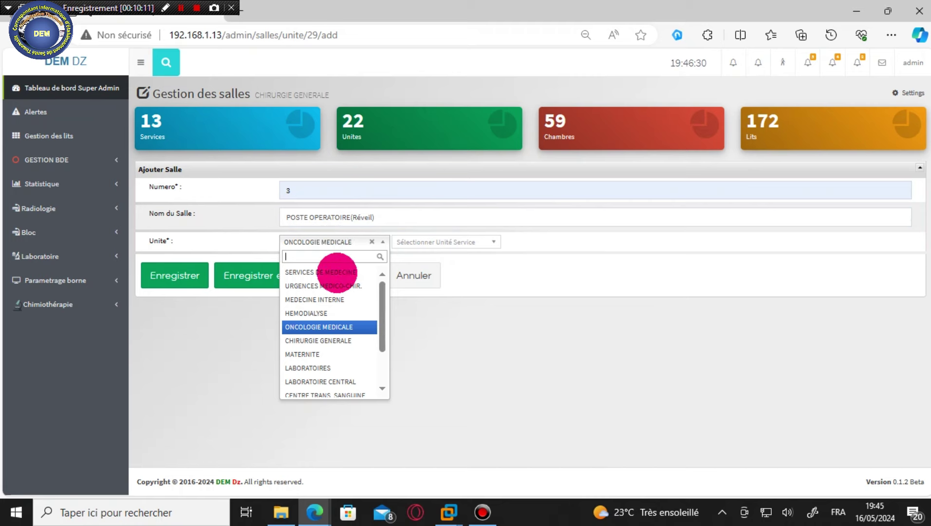
left_click(356, 340)
left_click(453, 242)
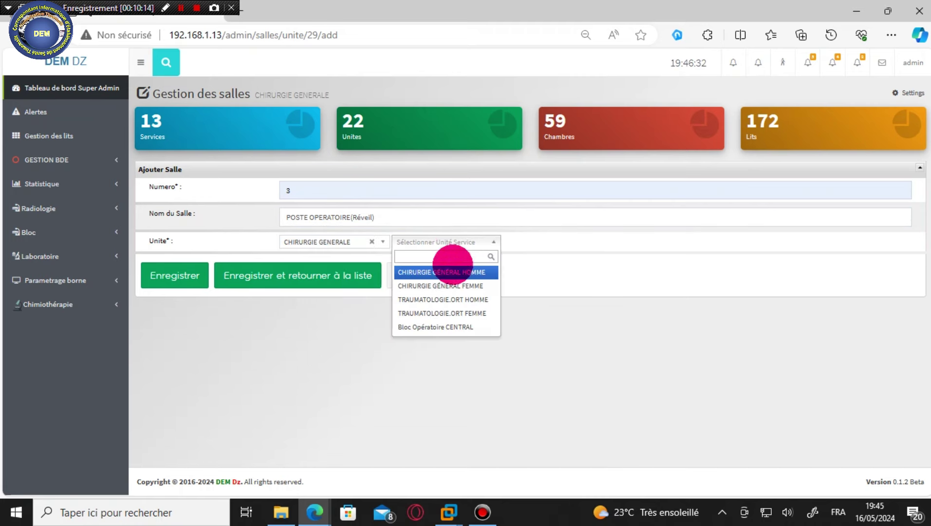
left_click(456, 327)
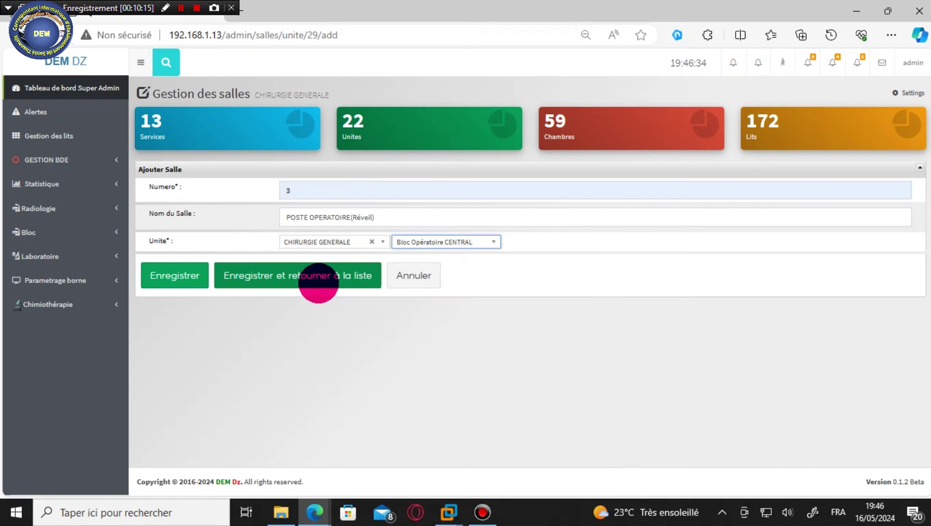
left_click(319, 277)
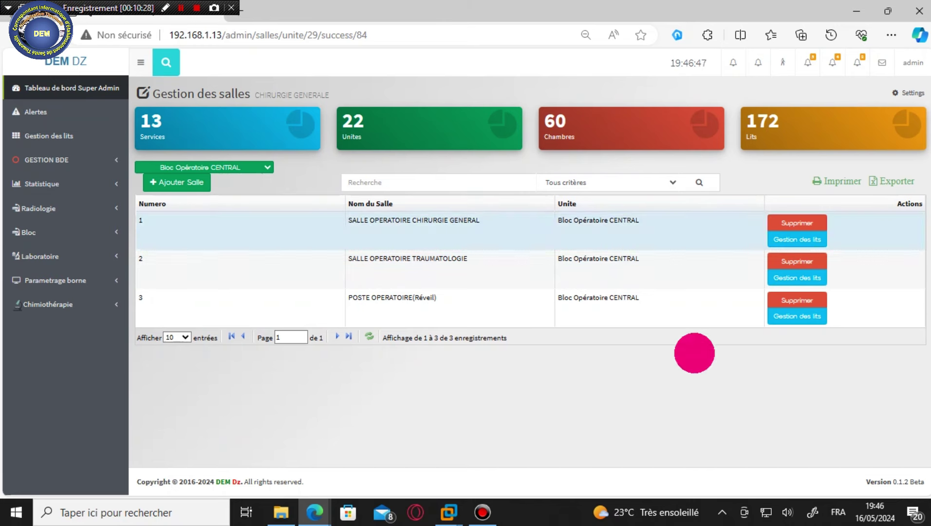
- Open the bed management of the CHIRURGIE GENERALE service from the establishment's services by clinic
left_click(155, 122)
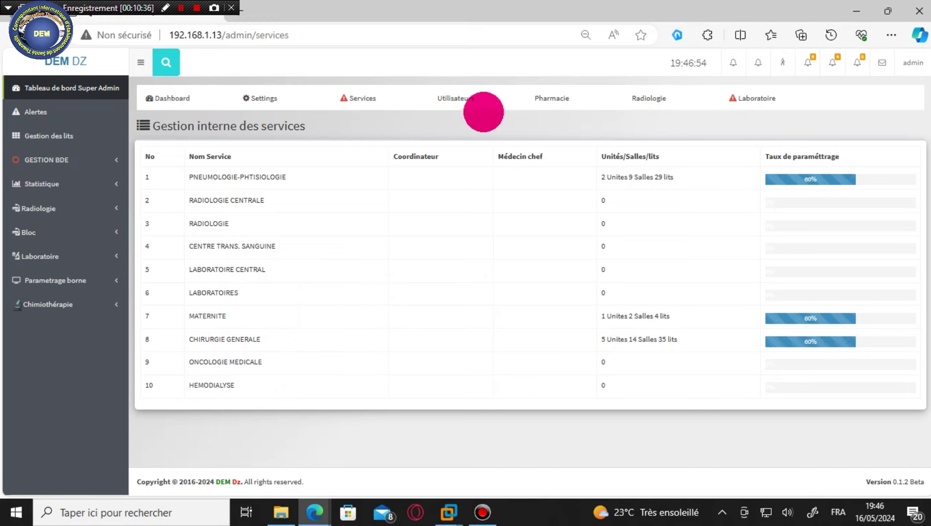
left_click(364, 96)
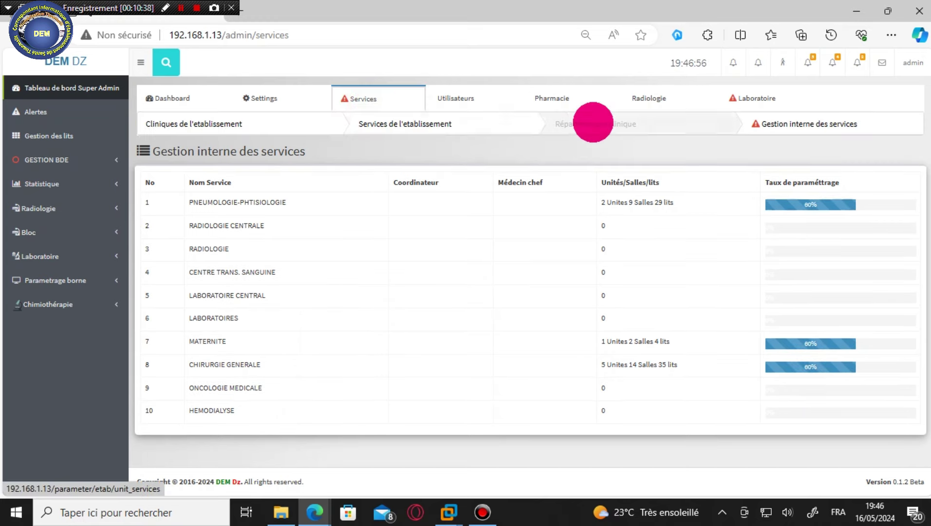
left_click(595, 123)
scroll(685, 276, "down", 2)
scroll(685, 276, "down", 2)
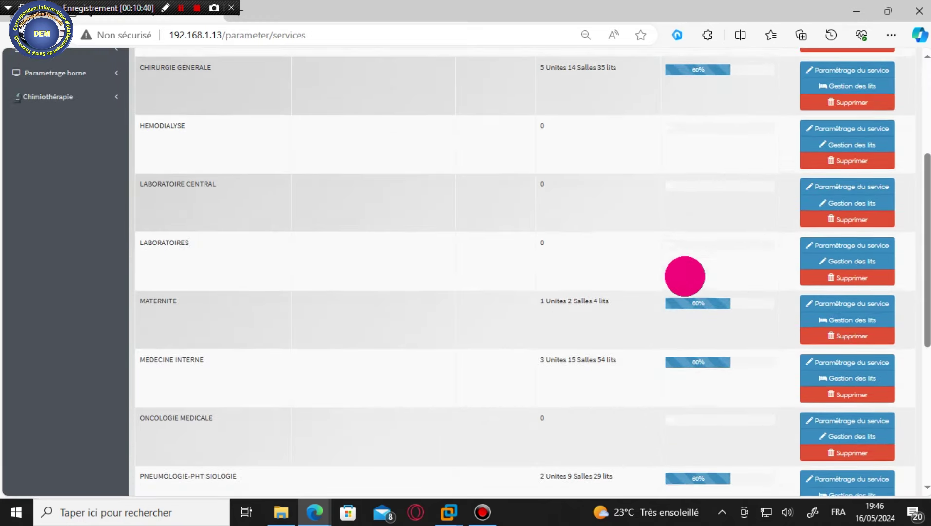
scroll(684, 272, "up", 2)
left_click(871, 164)
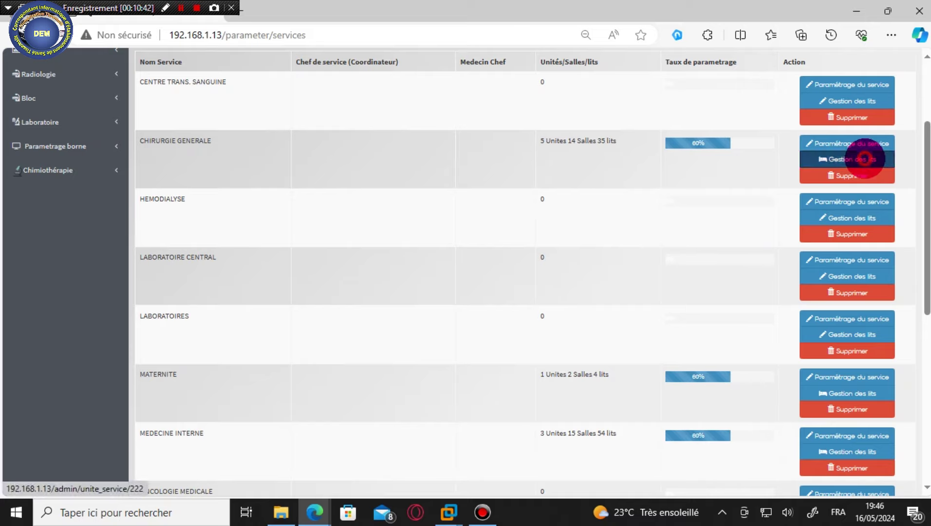
- Open the bed management of room 1, SALLE OPERATOIRE CHIRURGIE GENERAL, in the Bloc Opératoire CENTRAL unit
scroll(613, 276, "down", 1)
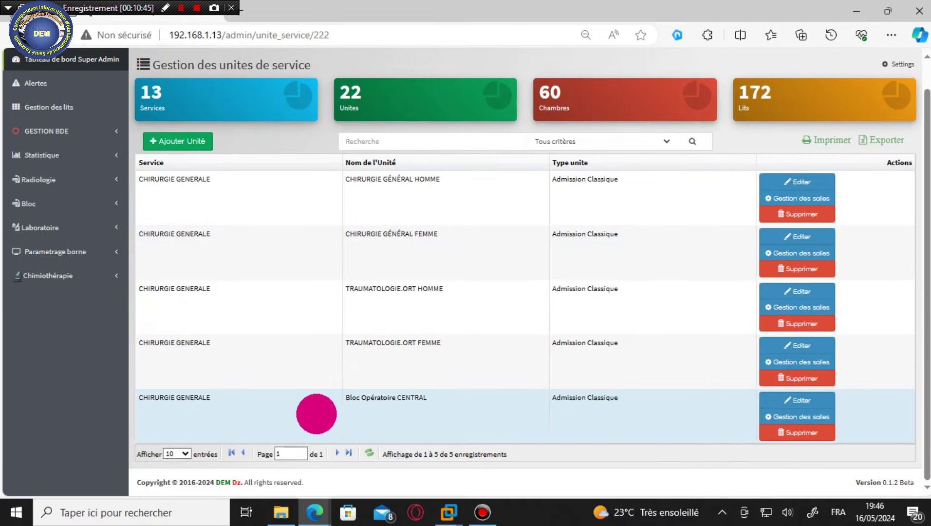
left_click(809, 417)
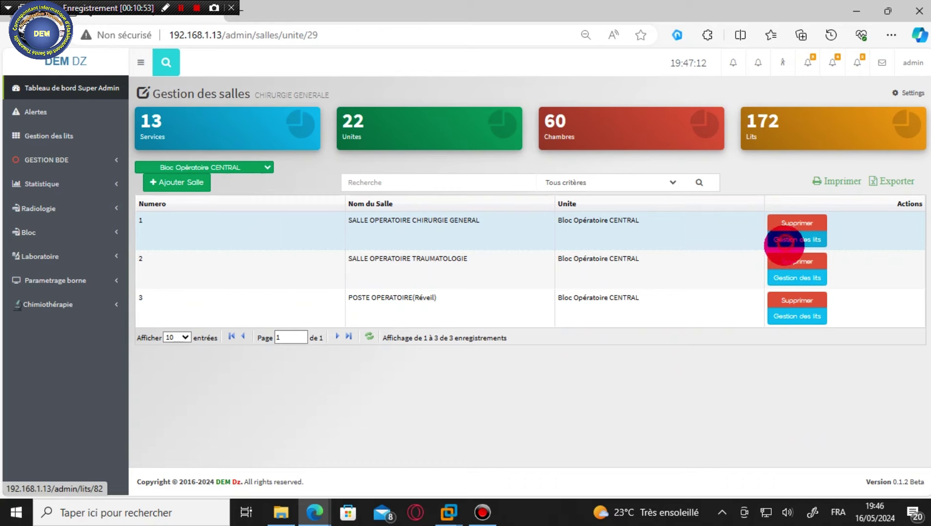
left_click(785, 243)
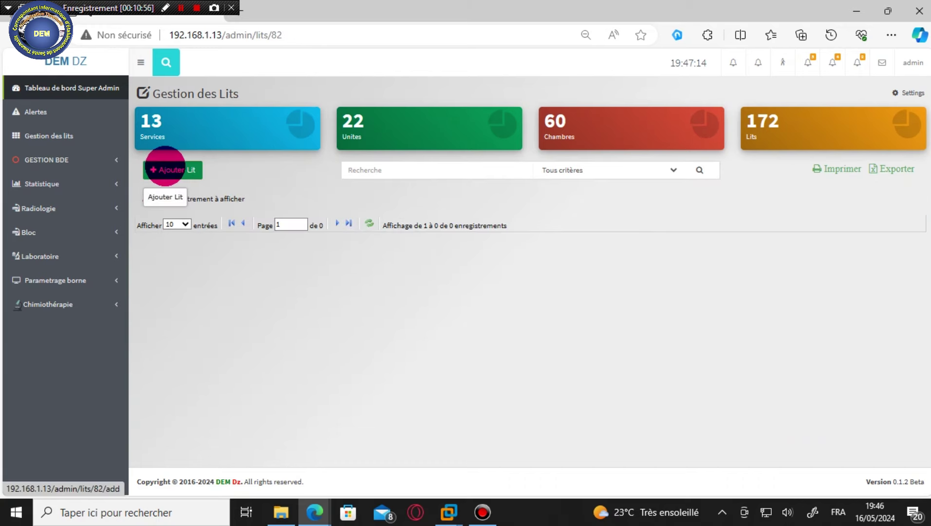
- Start a new bed assigned to CHIRURGIE GENERALE, Bloc Opératoire CENTRAL and room 1 SALLE OPERATOIRE CHIRURGIE GENERAL
left_click(165, 166)
left_click(343, 187)
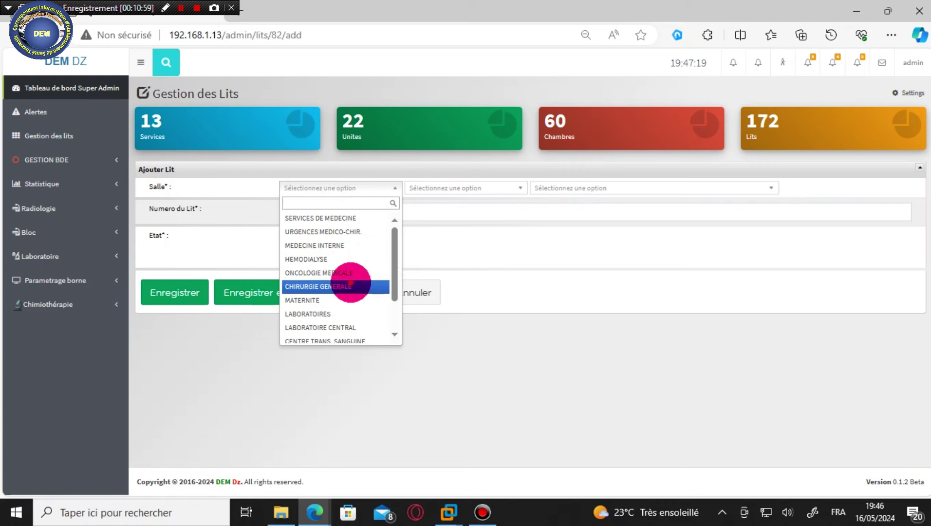
left_click(351, 287)
left_click(453, 189)
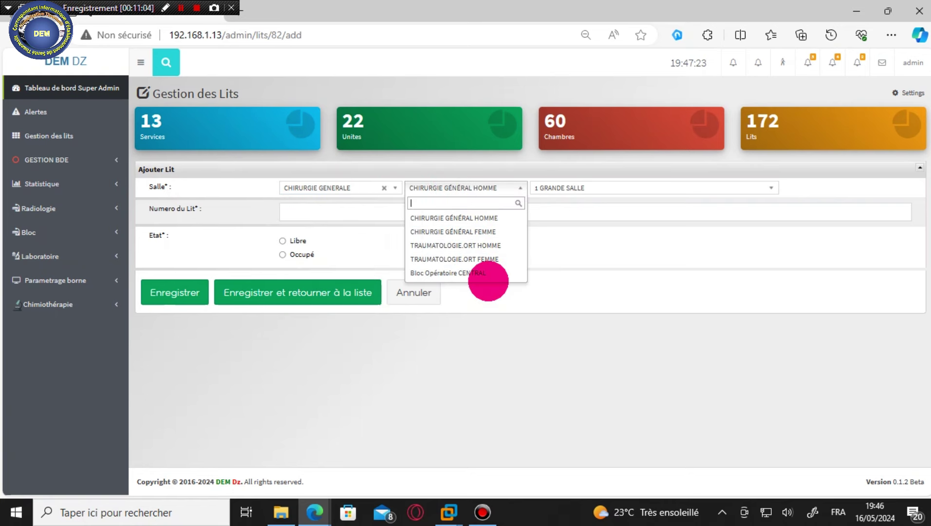
left_click(481, 273)
left_click(580, 189)
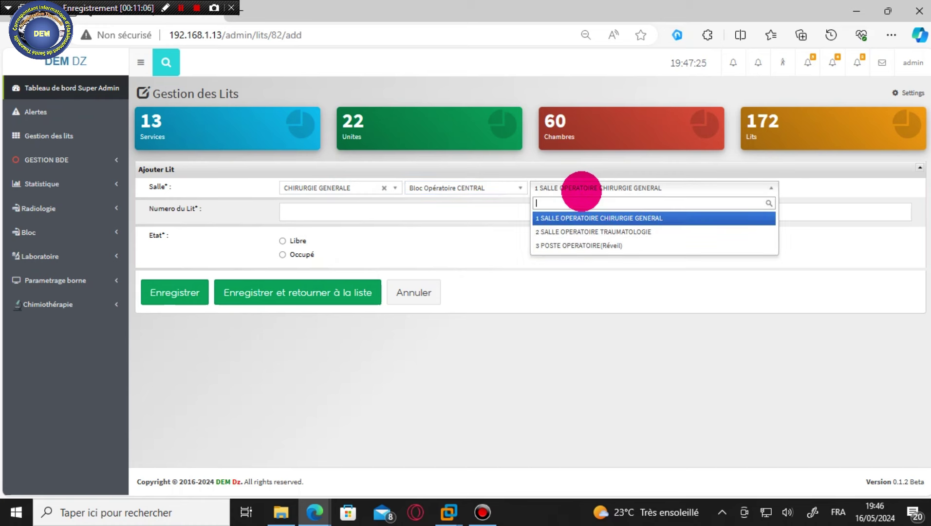
left_click(609, 217)
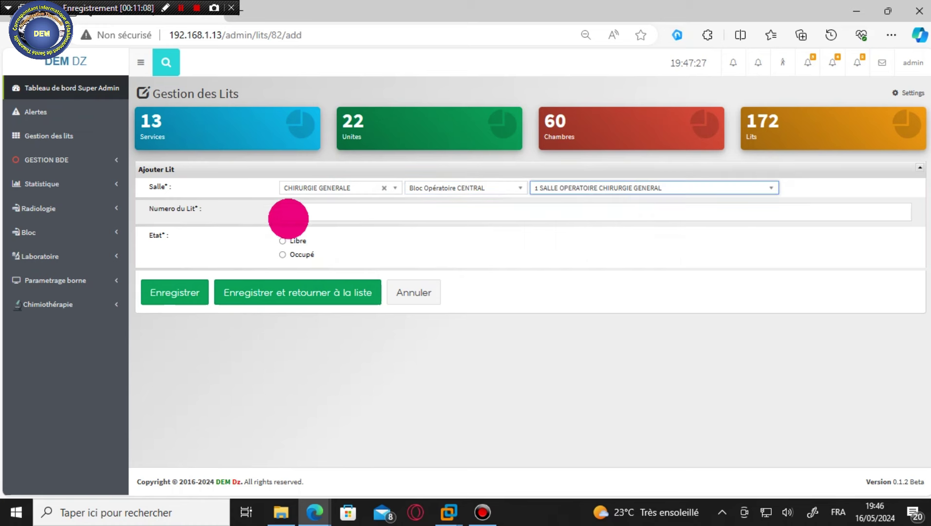
- Give the new bed number 1 and the state Libre, save it and return to the bed list
left_click(290, 212)
left_click(302, 256)
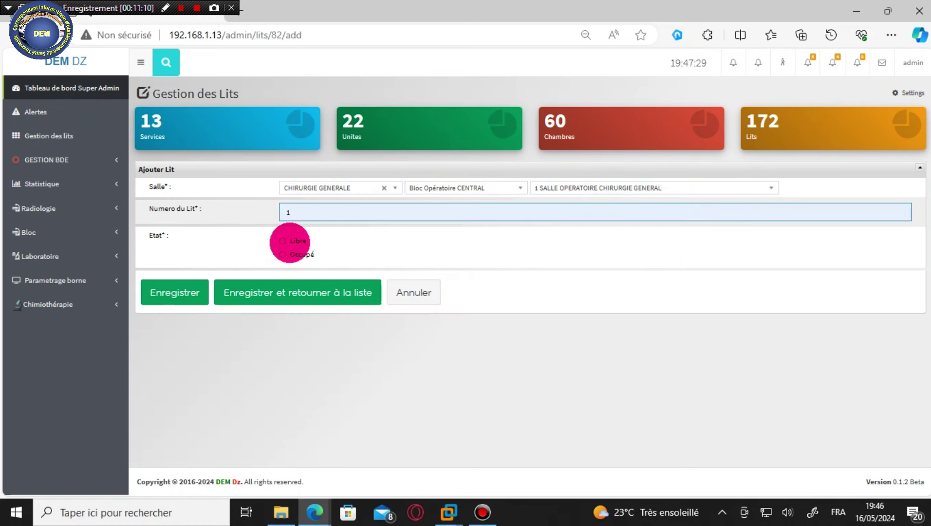
left_click(287, 241)
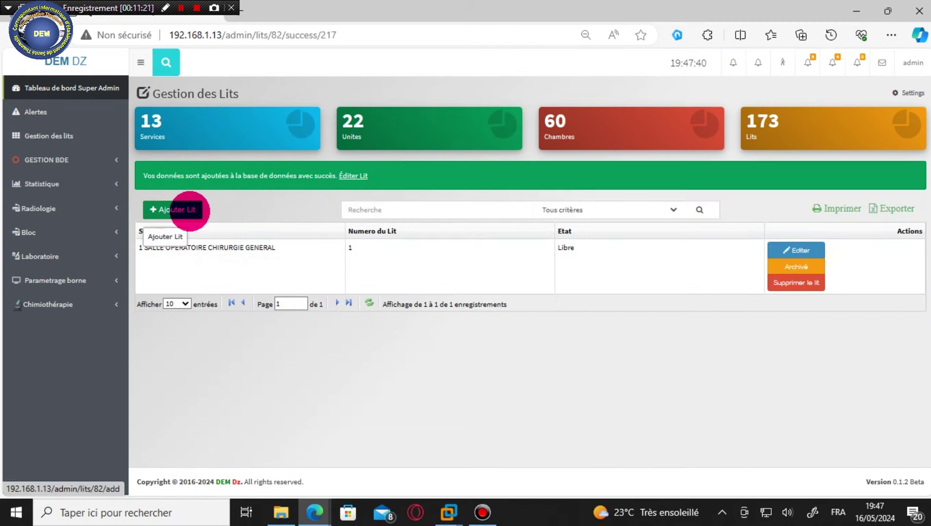
- Start a new Libre bed assigned to CHIRURGIE GENERALE, Bloc Opératoire CENTRAL and room 2 SALLE OPERATOIRE TRAUMATOLOGIE
left_click(190, 210)
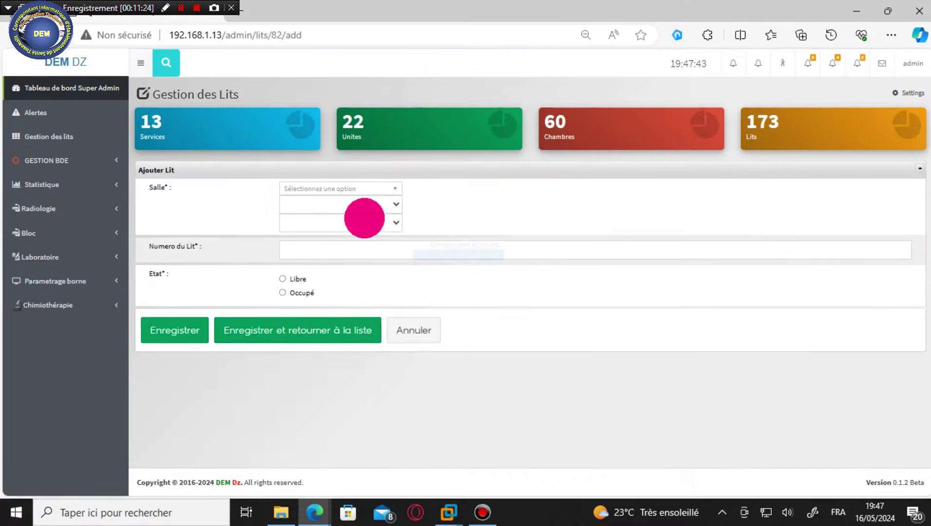
left_click(355, 188)
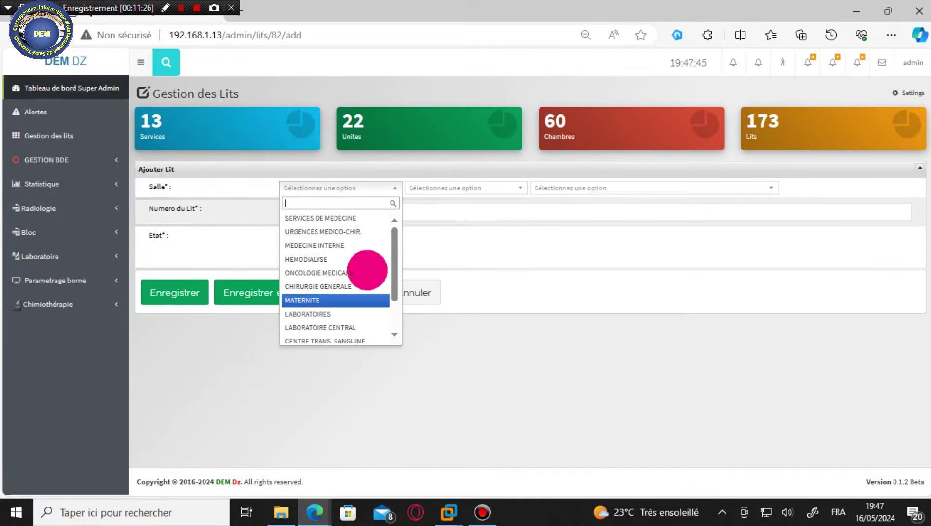
mouse_move(103, 10)
left_mouse_down()
mouse_move(125, 78)
mouse_move(97, 48)
mouse_move(92, 9)
left_mouse_up()
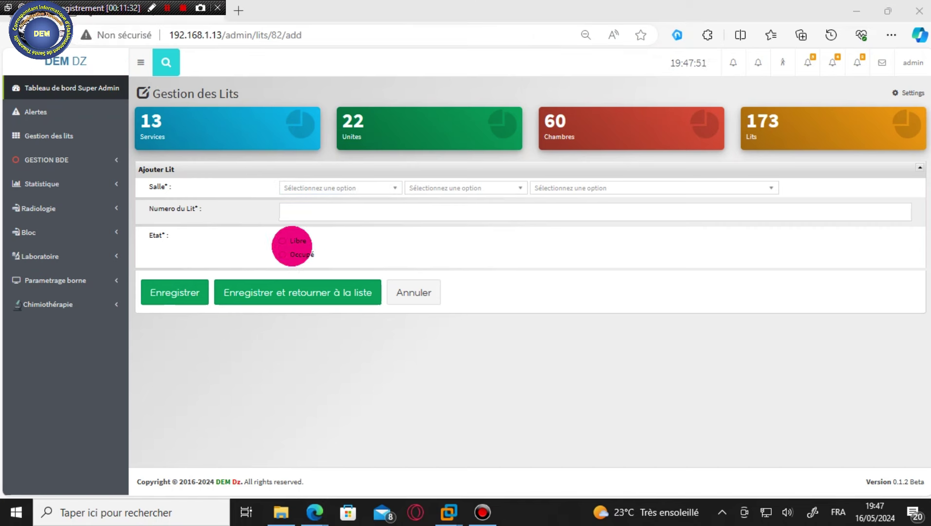
left_click(283, 241)
left_click(326, 187)
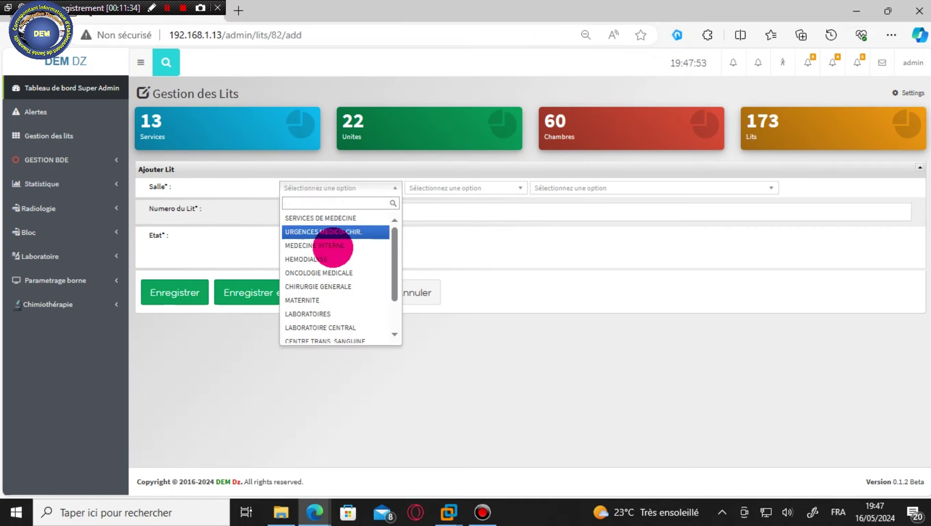
left_click(341, 287)
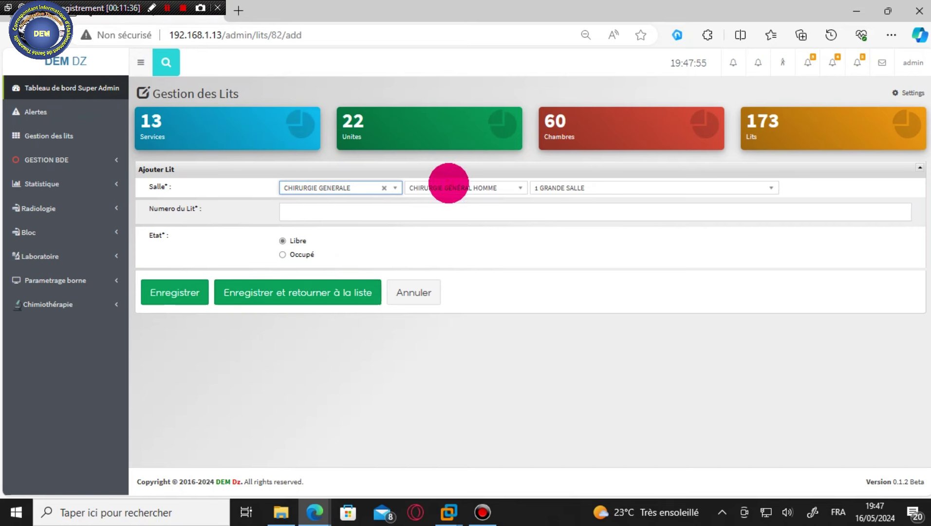
left_click(450, 188)
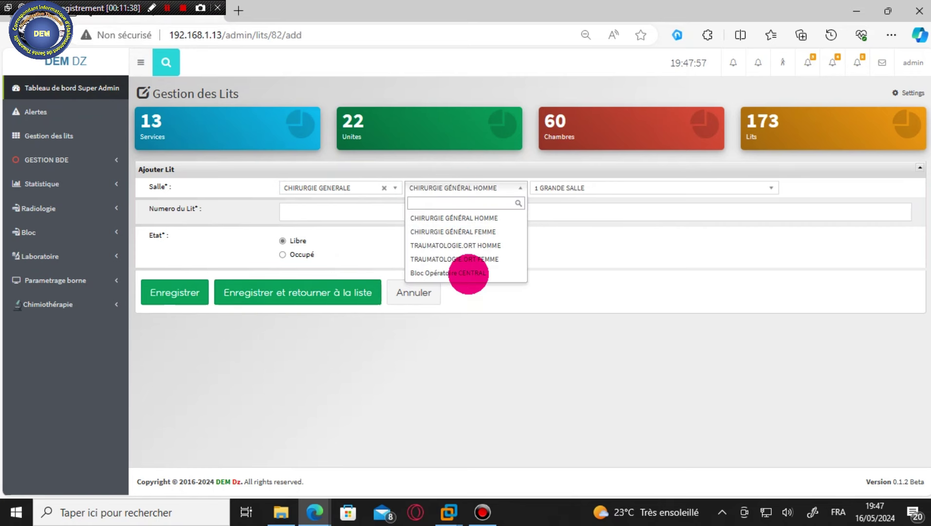
left_click(469, 273)
left_click(632, 192)
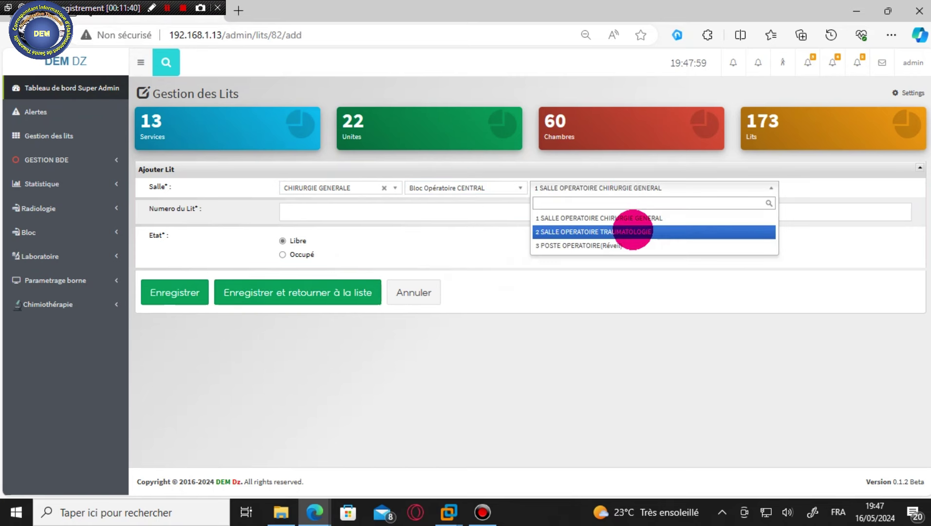
left_click(632, 231)
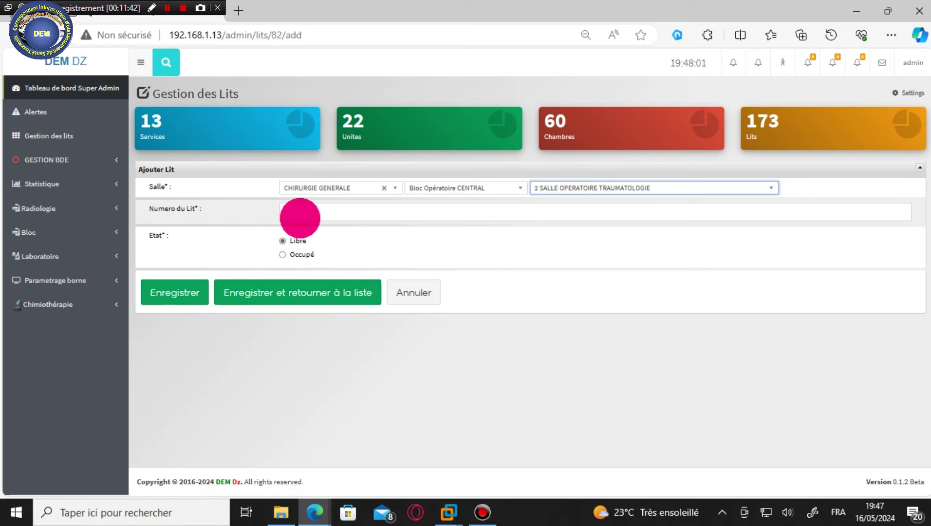
- Give the new room 2 bed number 1, save it and return to the bed list
left_click(301, 214)
left_click(299, 257)
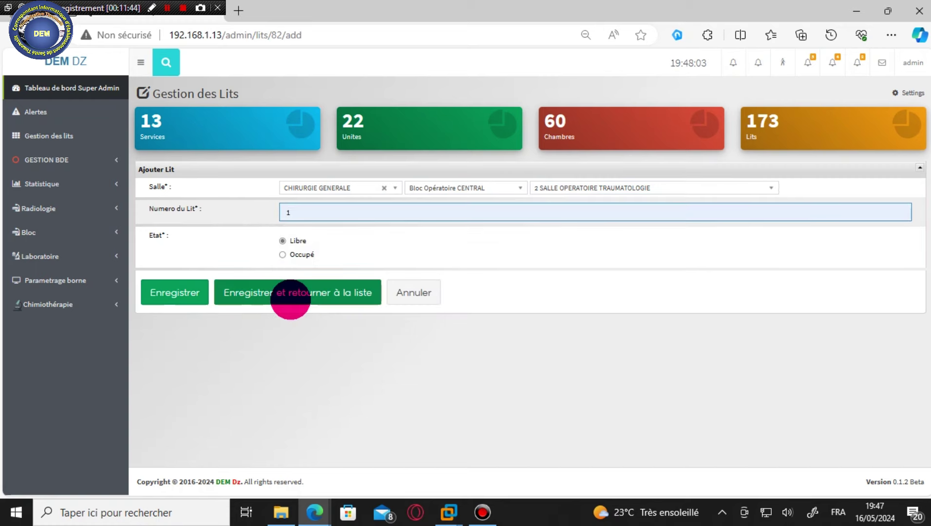
left_click(291, 299)
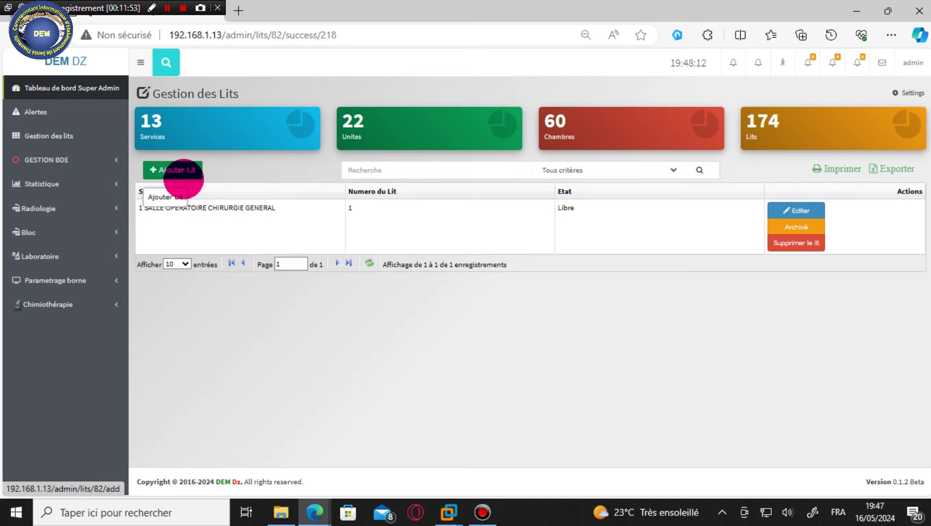
- Start a new bed assigned to CHIRURGIE GENERALE, Bloc Opératoire CENTRAL and room 3 POSTE OPERATOIRE(Réveil)
left_click(183, 178)
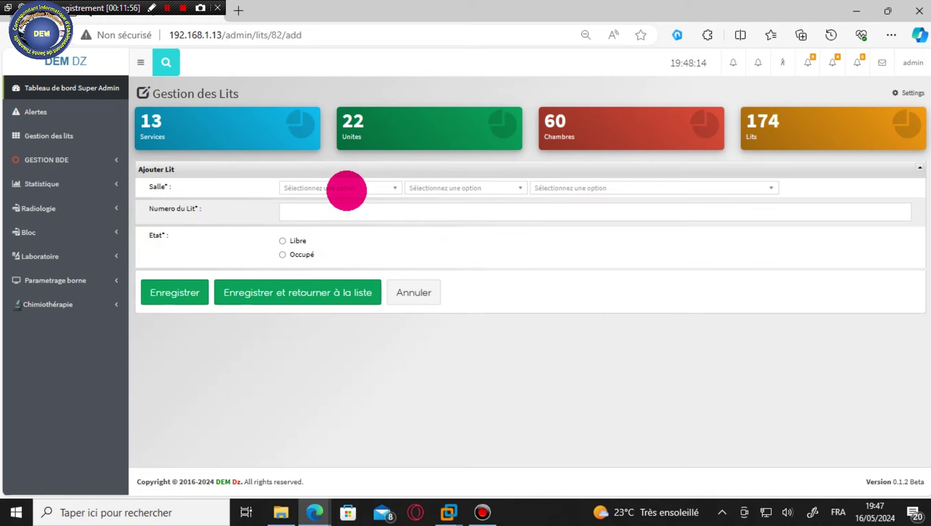
left_click(347, 188)
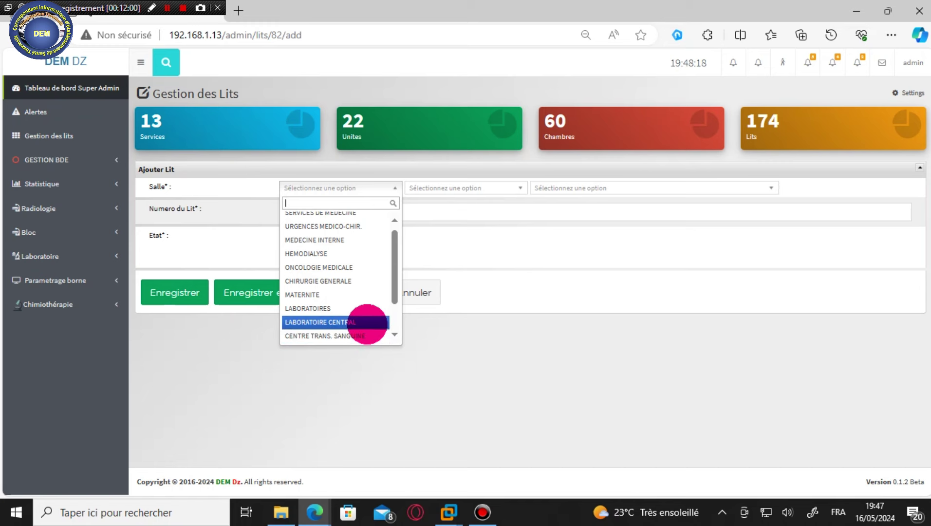
left_click(367, 282)
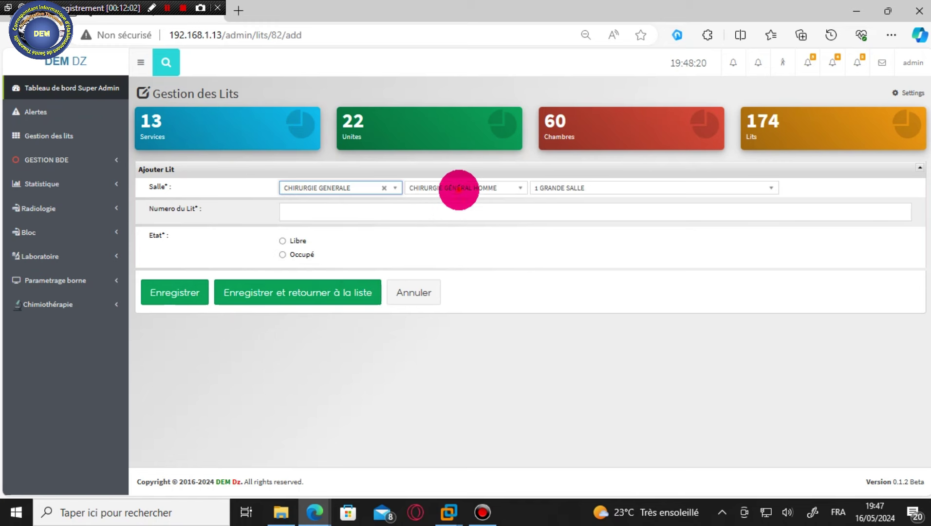
left_click(459, 189)
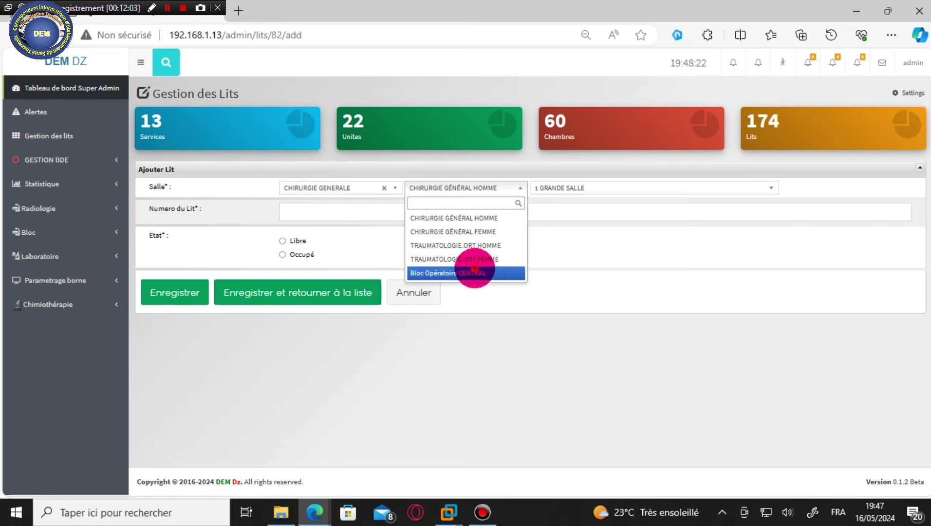
left_click(474, 272)
left_click(612, 188)
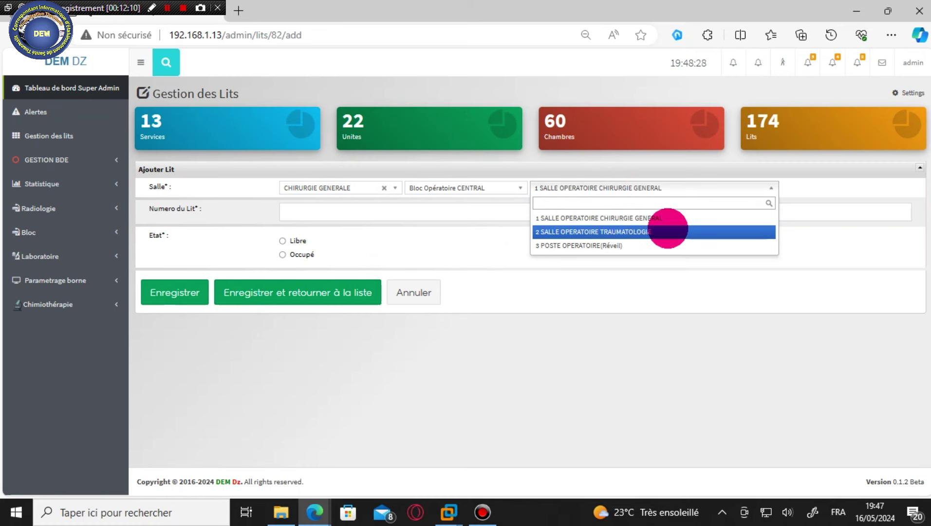
left_click(654, 245)
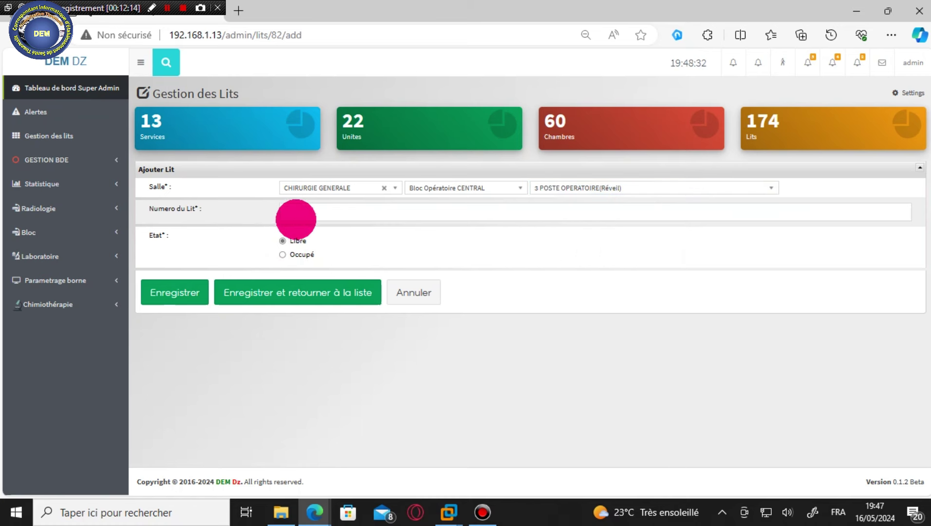
- Give the room 3 bed number 1 and the state Libre, save it and return to the bed list
left_click(295, 215)
left_click(295, 257)
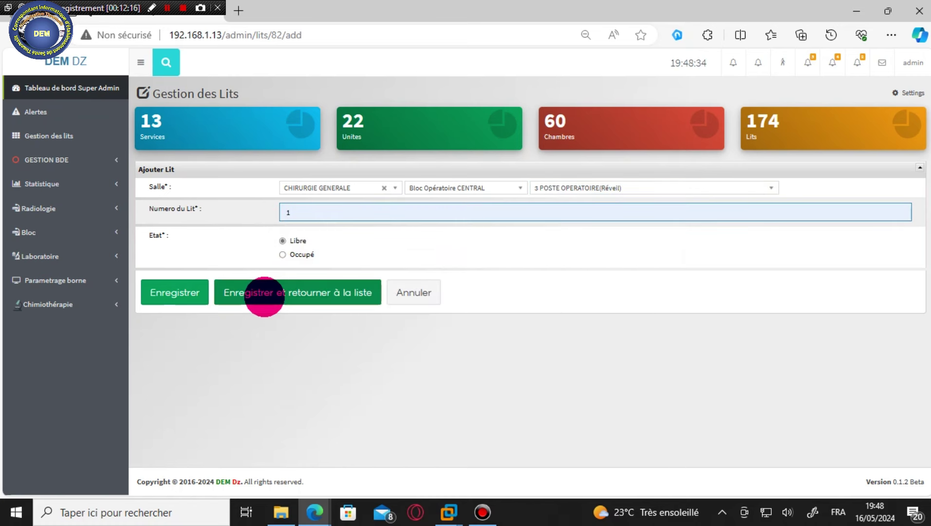
left_click(263, 296)
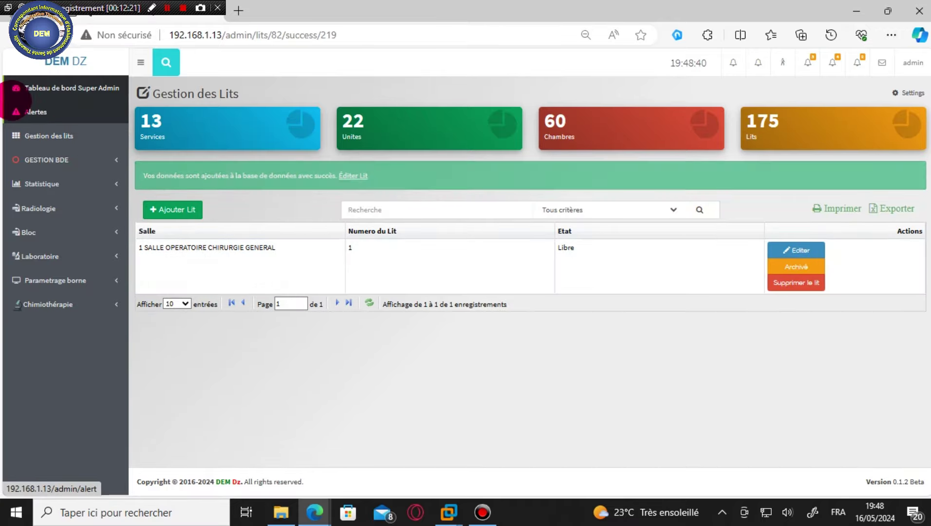
- Go back to the room list of the Bloc Opératoire CENTRAL unit
left_click(17, 35)
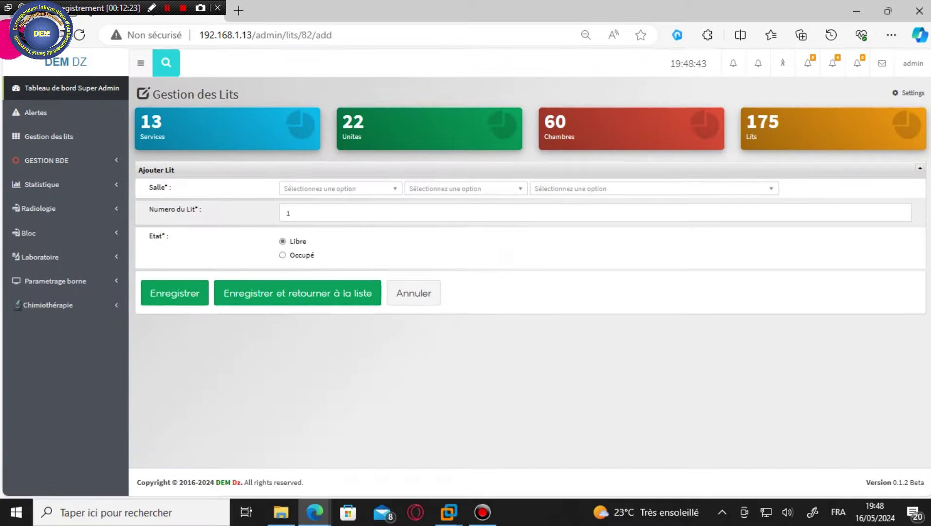
left_click(17, 35)
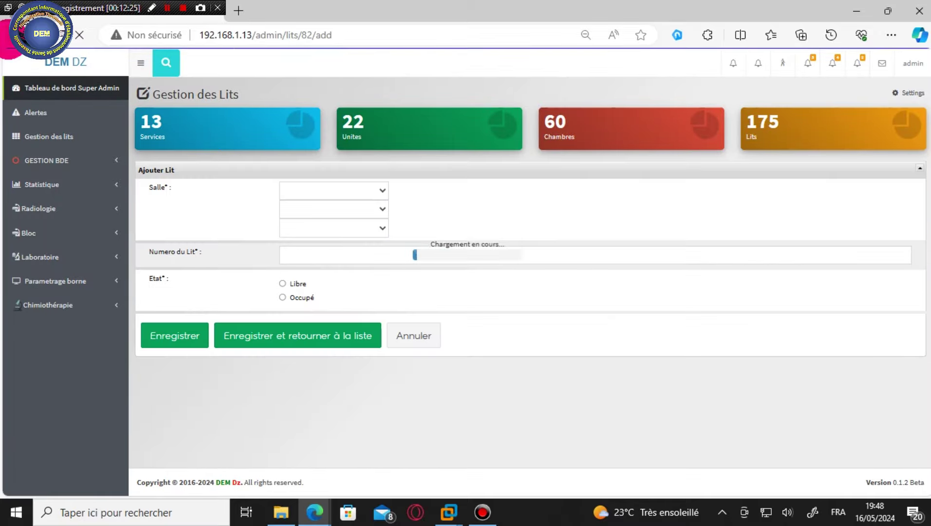
left_click(17, 34)
left_click(17, 35)
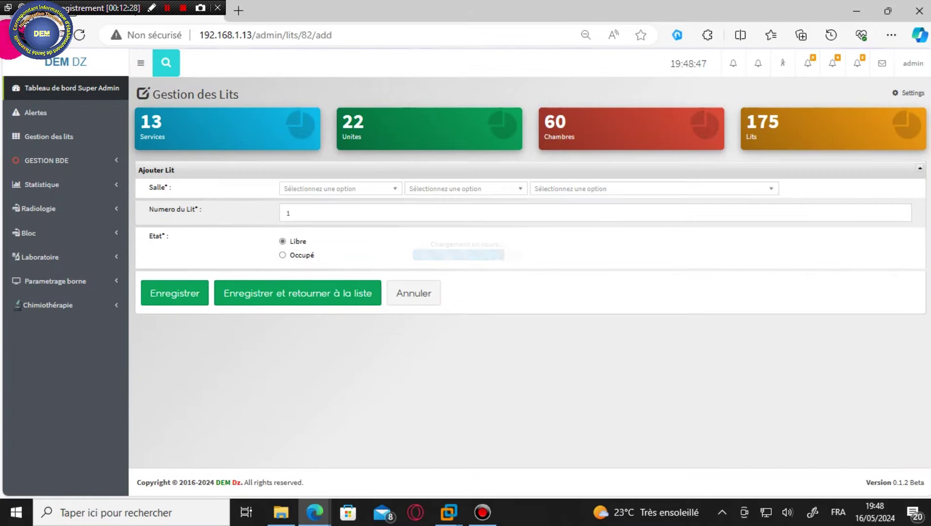
left_click(17, 34)
left_click(17, 34)
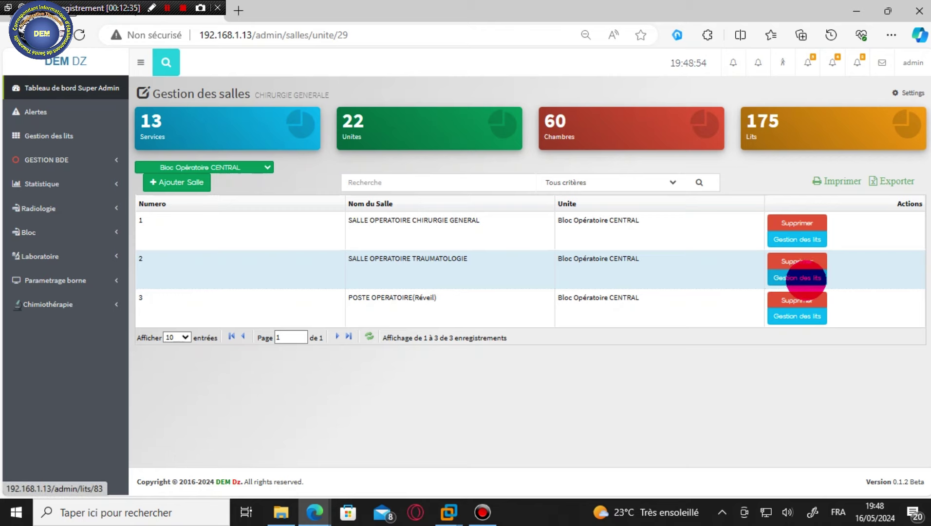
- Check the beds of room 2 SALLE OPERATOIRE TRAUMATOLOGIE, and open the bed management of room 3 POSTE OPERATOIRE(Réveil)
left_click(806, 278)
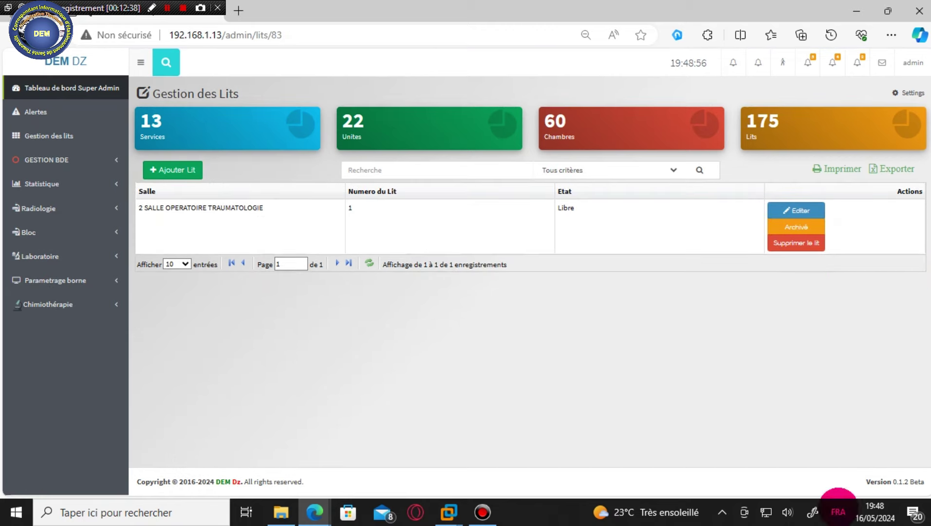
key("alt+Left")
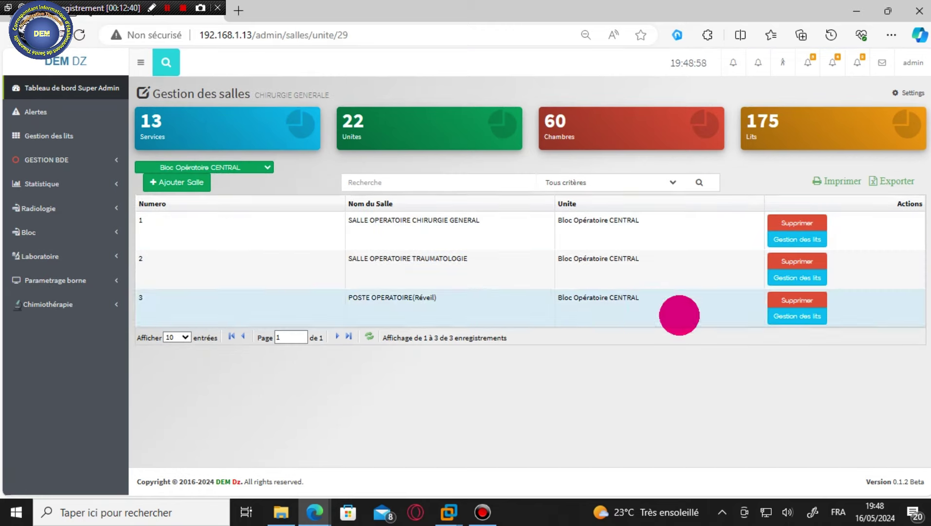
left_click(793, 319)
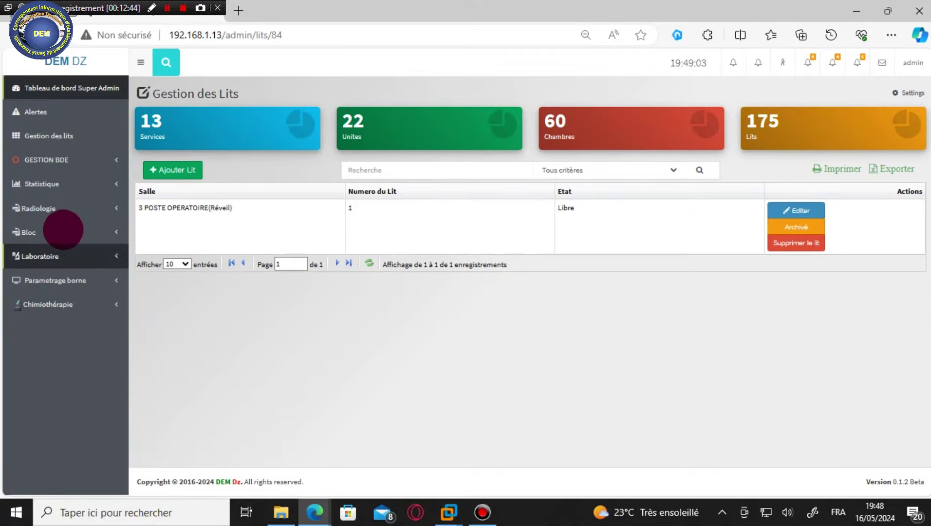
- Start a second bed for room 3 POSTE OPERATOIRE(Réveil) under CHIRURGIE GENERALE, Bloc Opératoire CENTRAL
left_click(156, 169)
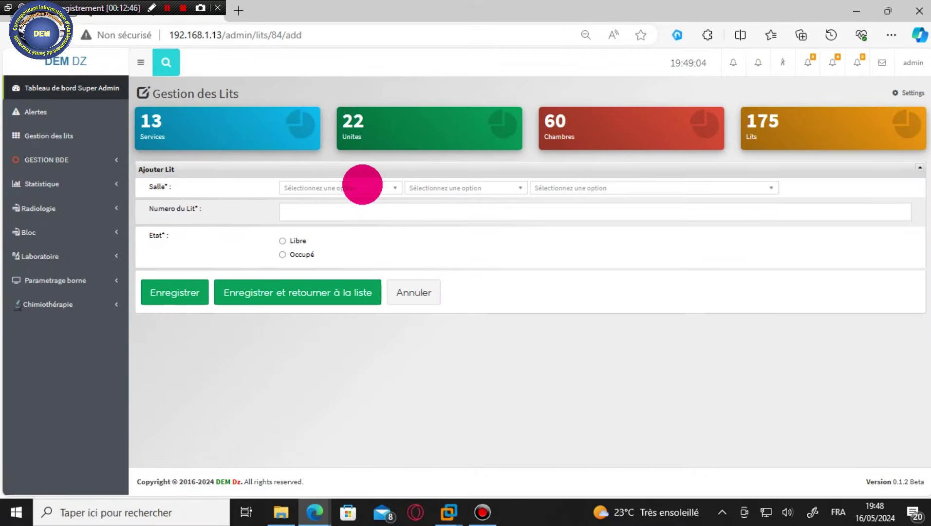
left_click(362, 188)
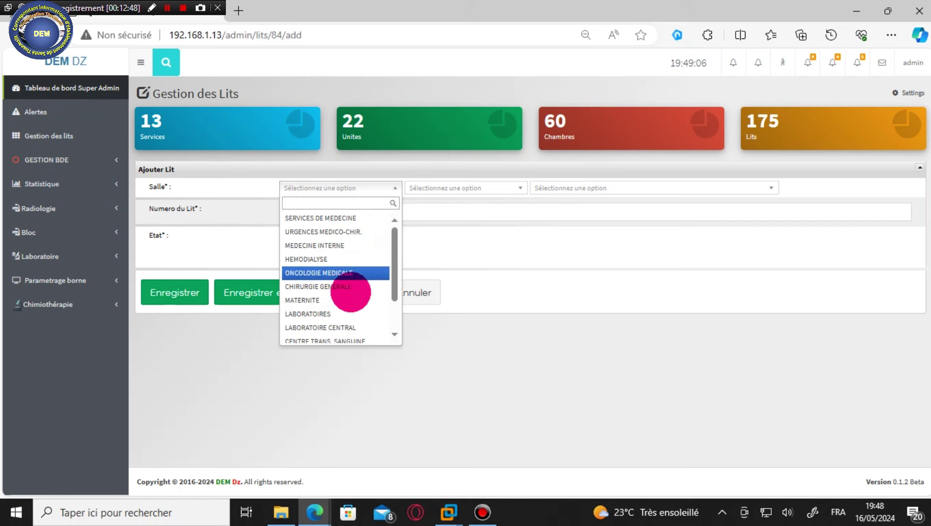
left_click(356, 287)
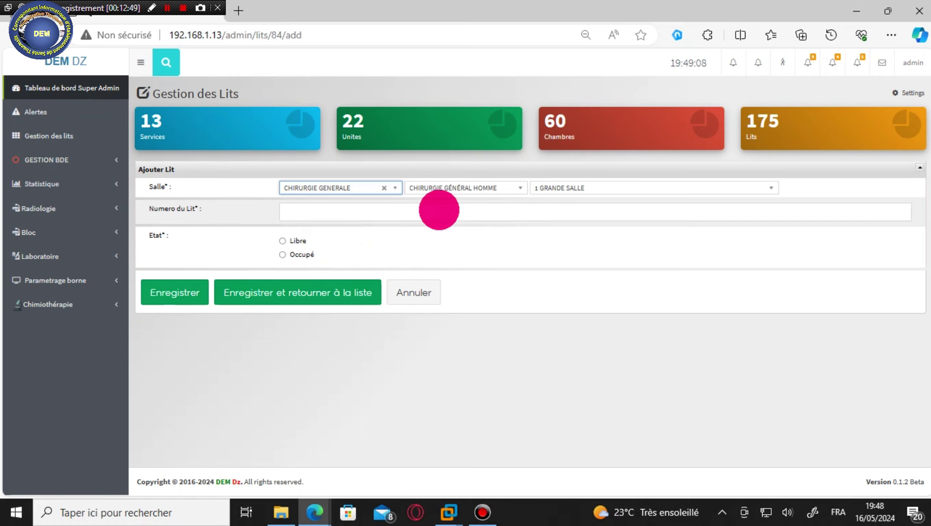
left_click(453, 188)
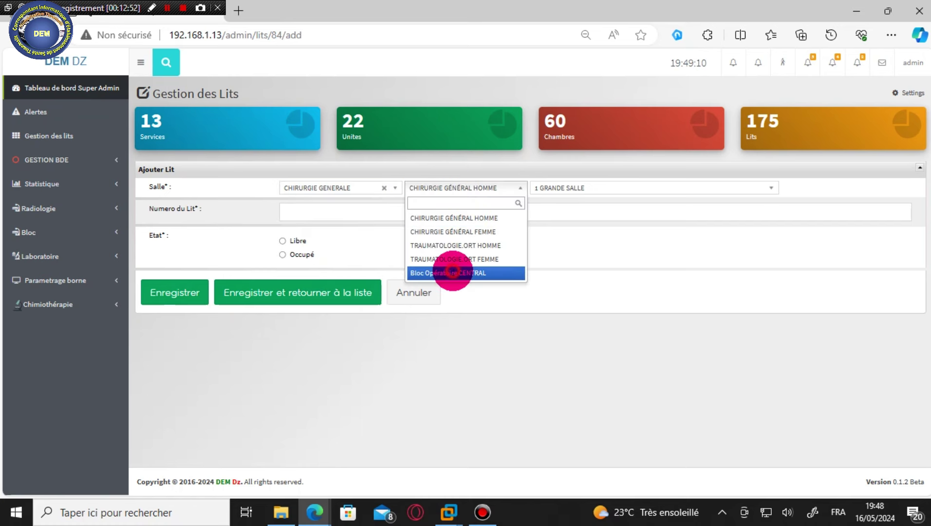
left_click(453, 273)
left_click(596, 188)
left_click(595, 245)
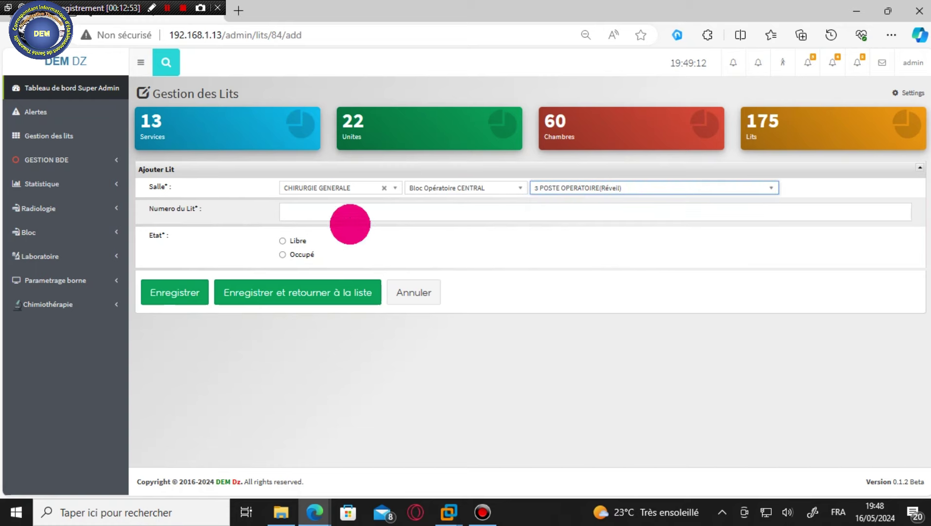
- Set the bed's state to Libre and its number to 2, save it and return to the bed list
left_click(283, 241)
left_click(312, 212)
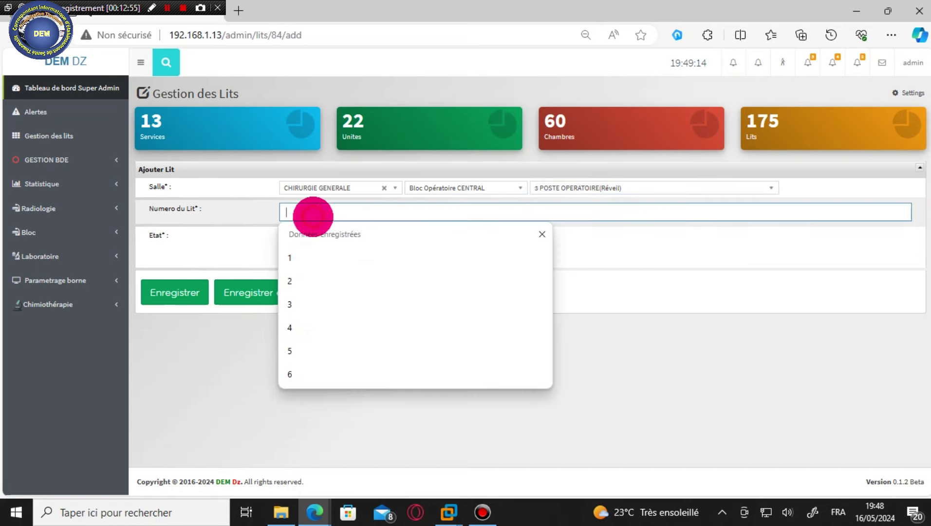
left_click(308, 278)
left_click(240, 295)
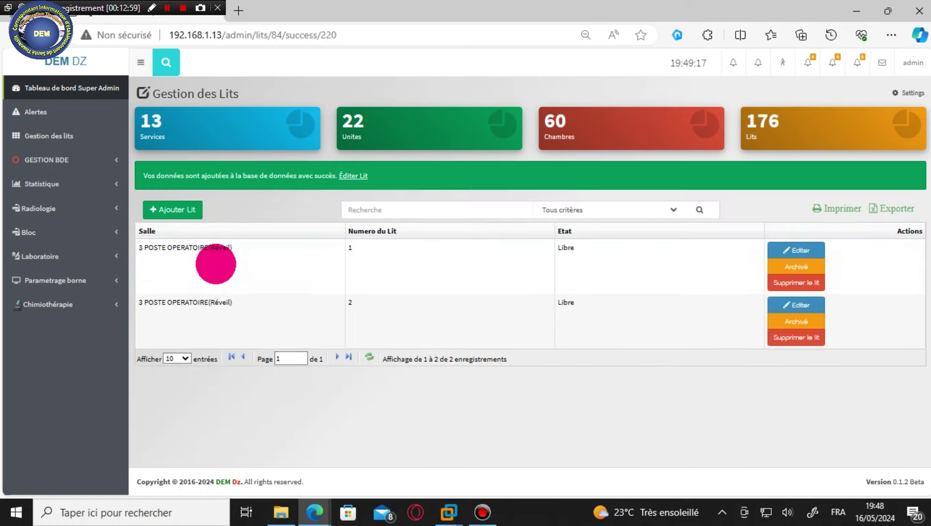
- Start a third bed for room 3 POSTE OPERATOIRE(Réveil) under CHIRURGIE GENERALE, Bloc Opératoire CENTRAL
left_click(187, 210)
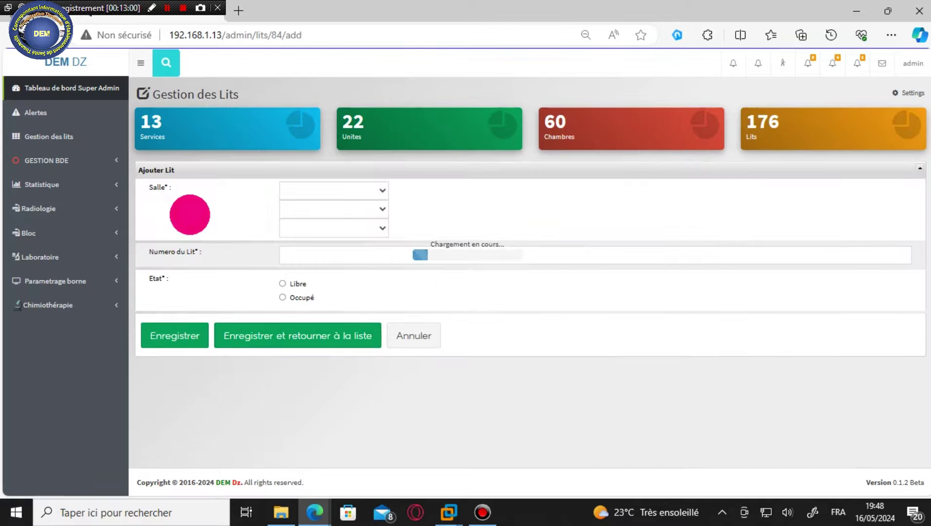
left_click(341, 188)
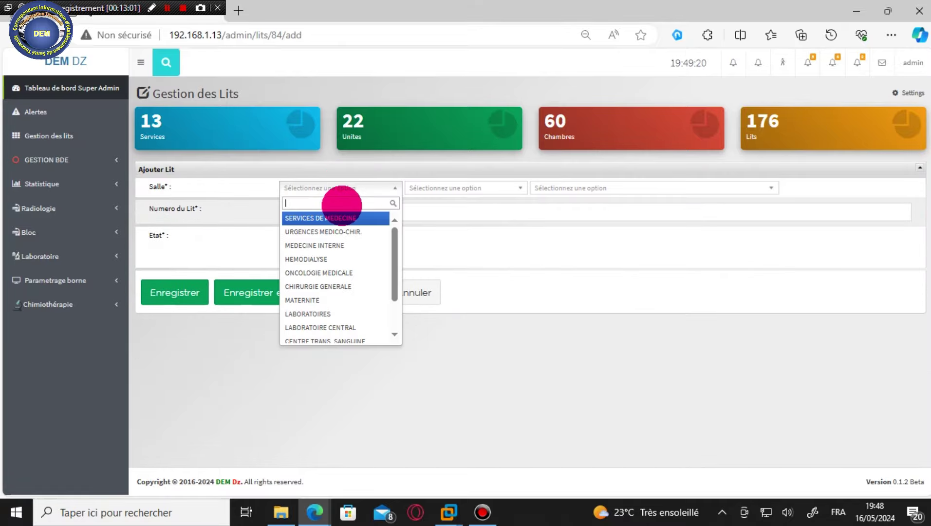
left_click(331, 287)
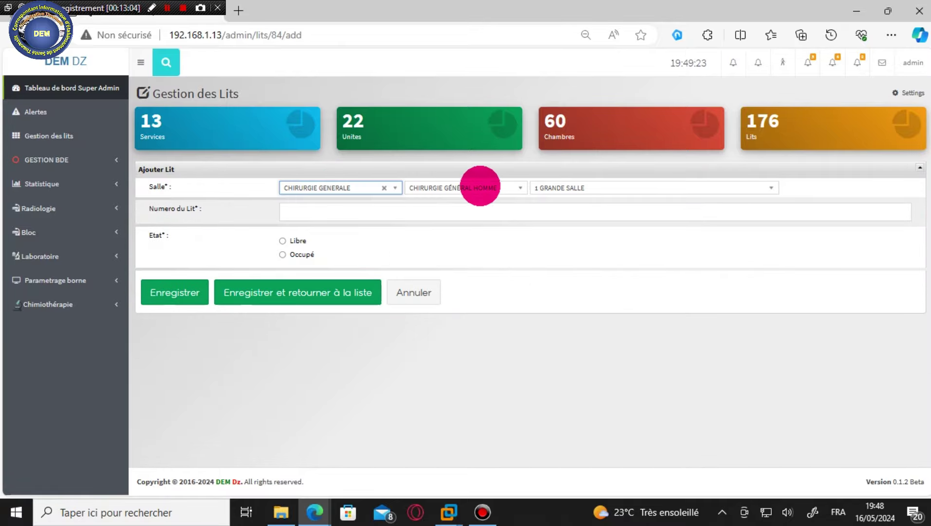
left_click(480, 187)
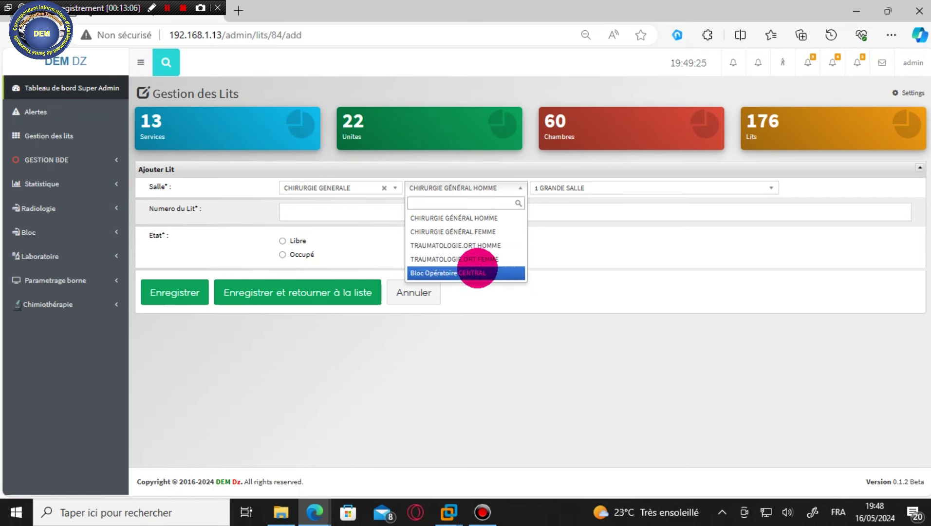
left_click(467, 273)
left_click(598, 189)
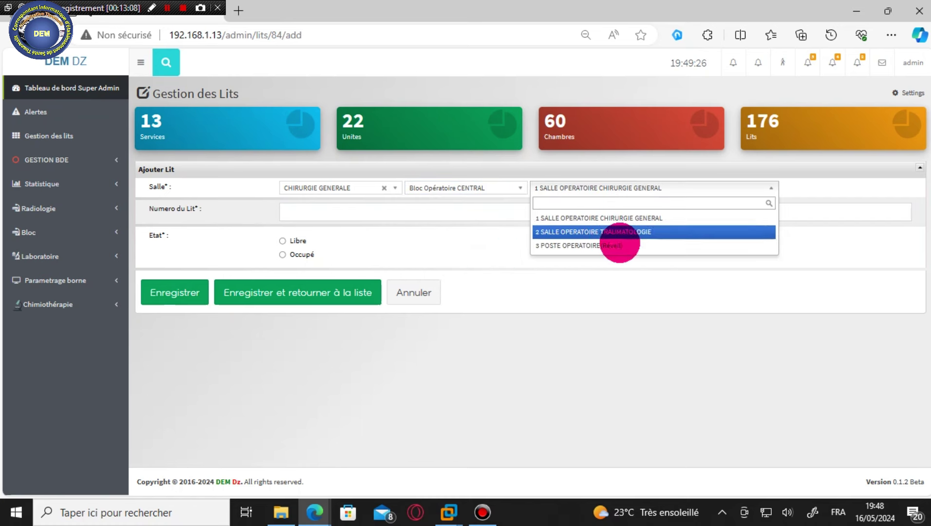
left_click(619, 244)
- Set the bed's number to 3 and its state to Libre, save it and return to the bed list
left_click(301, 214)
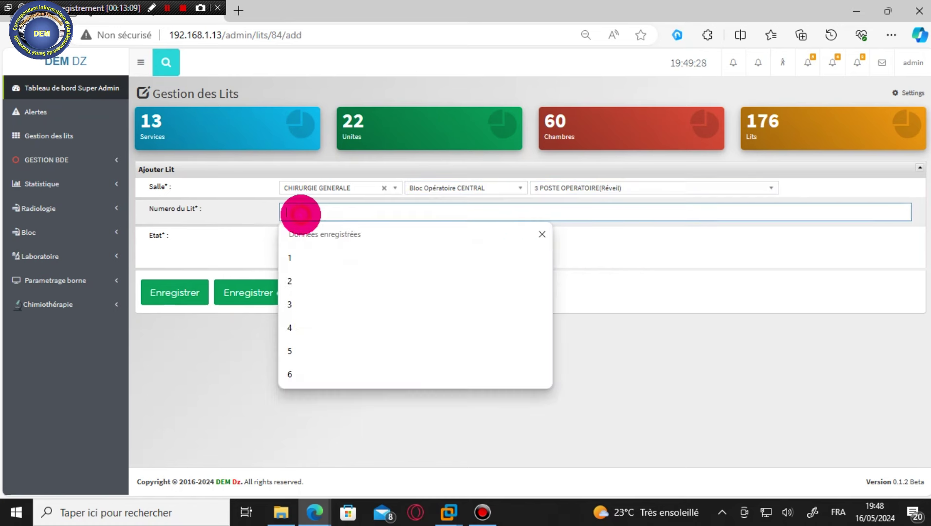
left_click(303, 304)
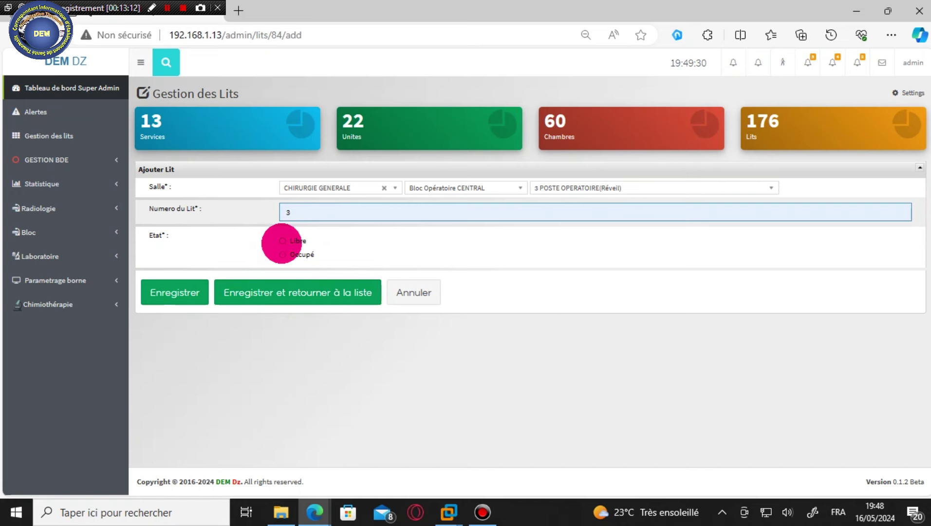
left_click(282, 242)
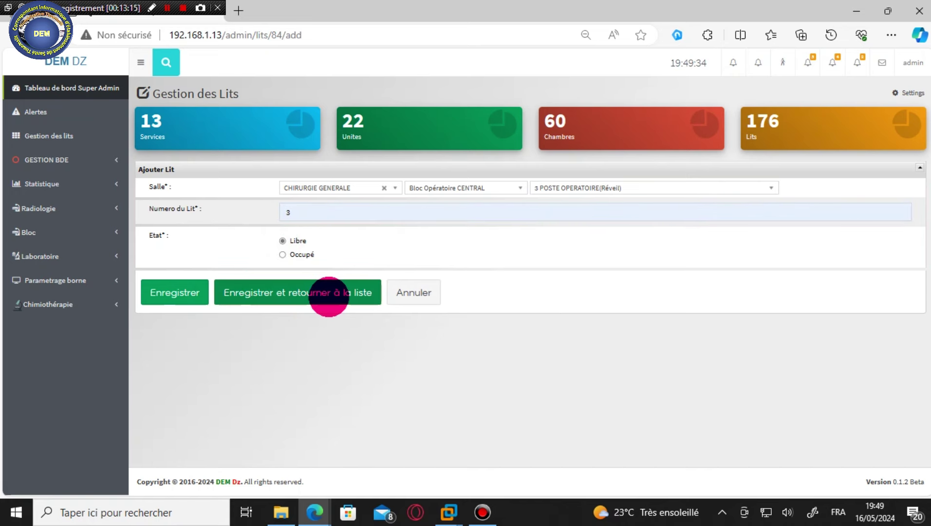
left_click(328, 297)
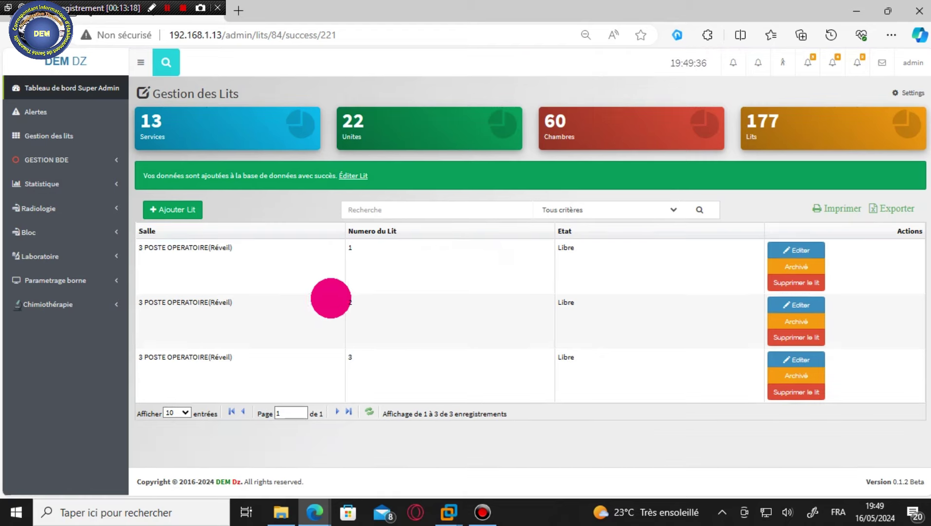
- Start a fourth bed for room 3 POSTE OPERATOIRE(Réveil) under CHIRURGIE GENERALE, Bloc Opératoire CENTRAL
left_click(182, 212)
left_click(370, 185)
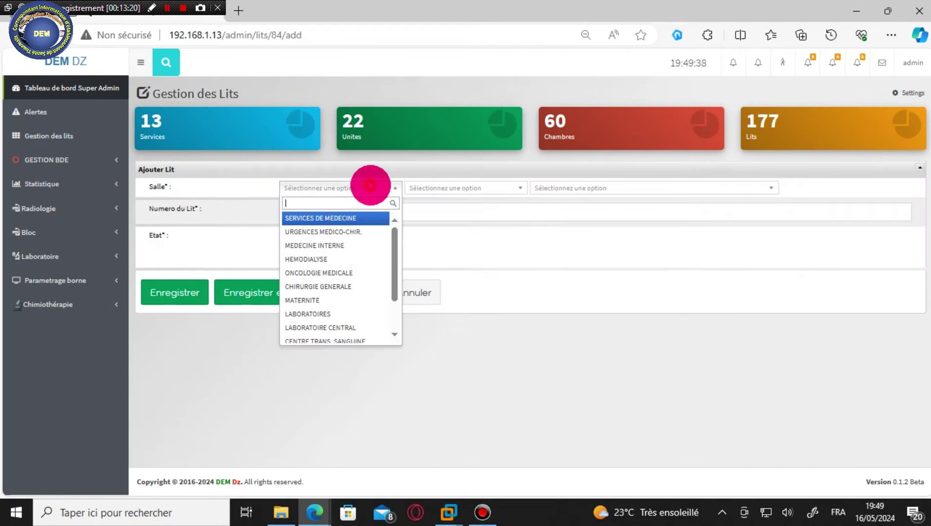
left_click(368, 286)
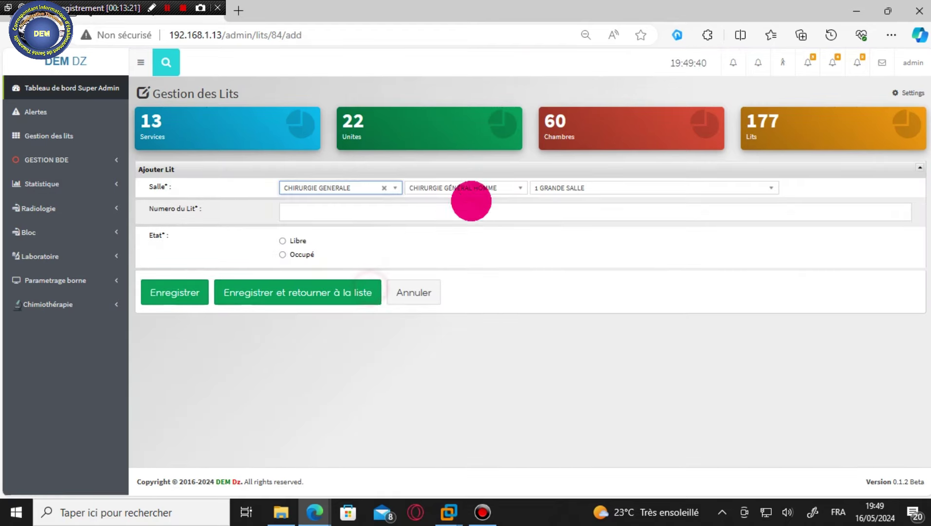
left_click(476, 188)
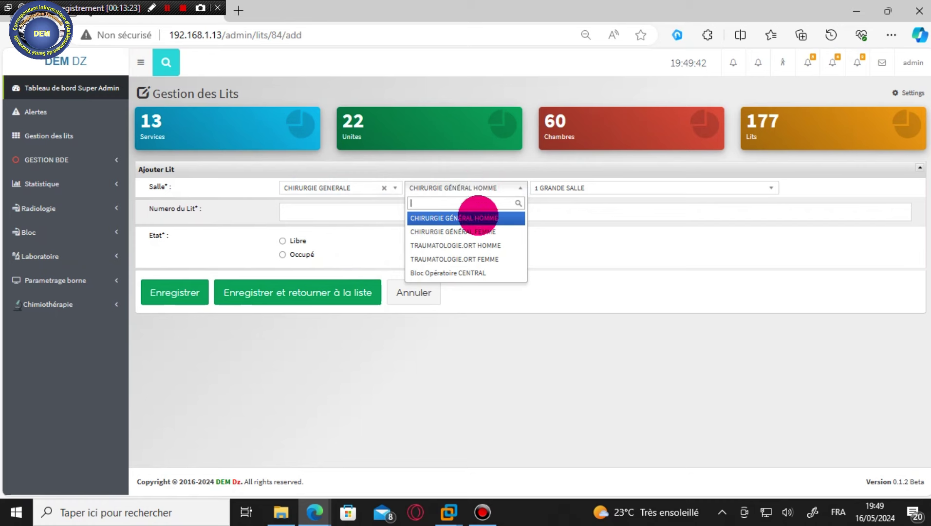
left_click(468, 272)
left_click(595, 192)
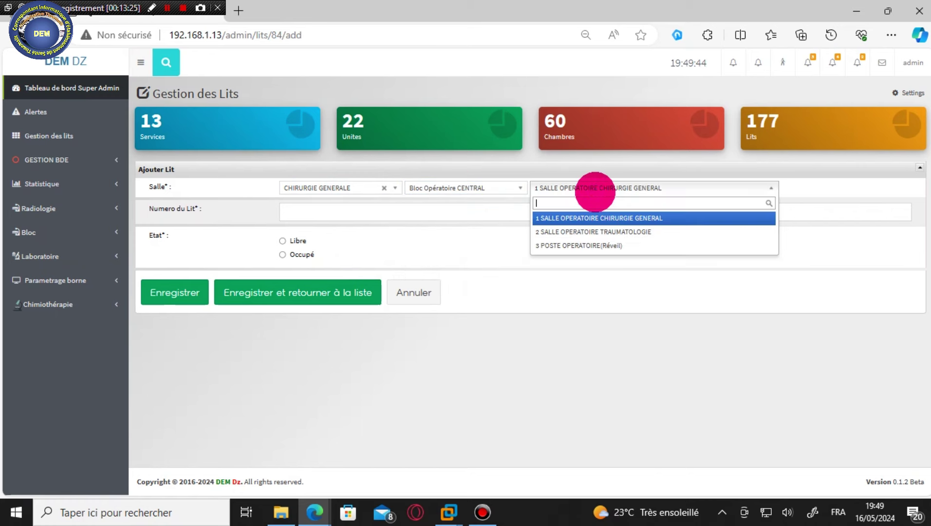
left_click(595, 245)
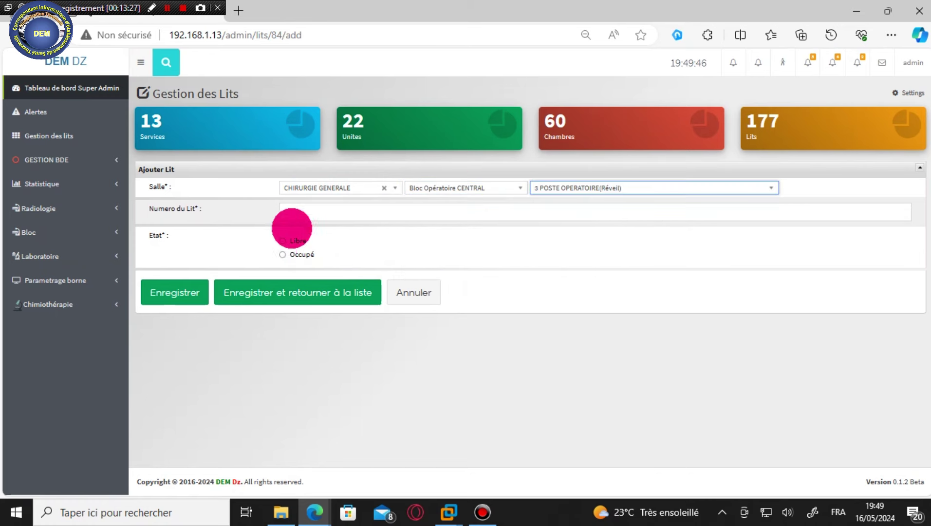
- Set the bed's number to 4 and its state to Libre, save it and return to the bed list
left_click(300, 211)
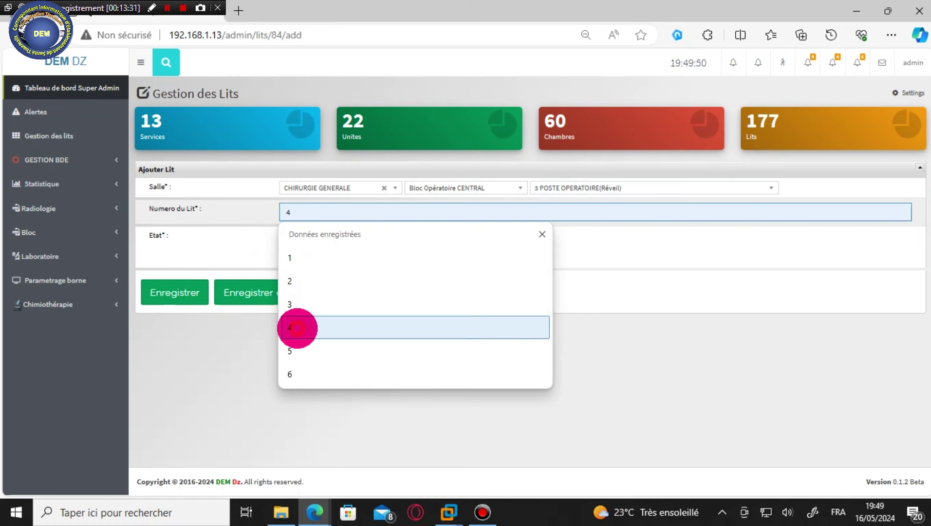
left_click(297, 327)
left_click(283, 241)
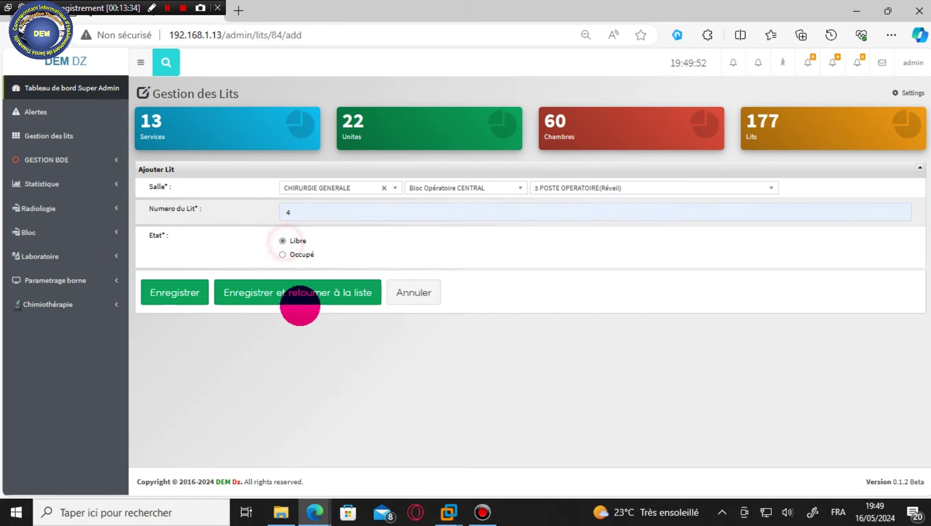
left_click(303, 303)
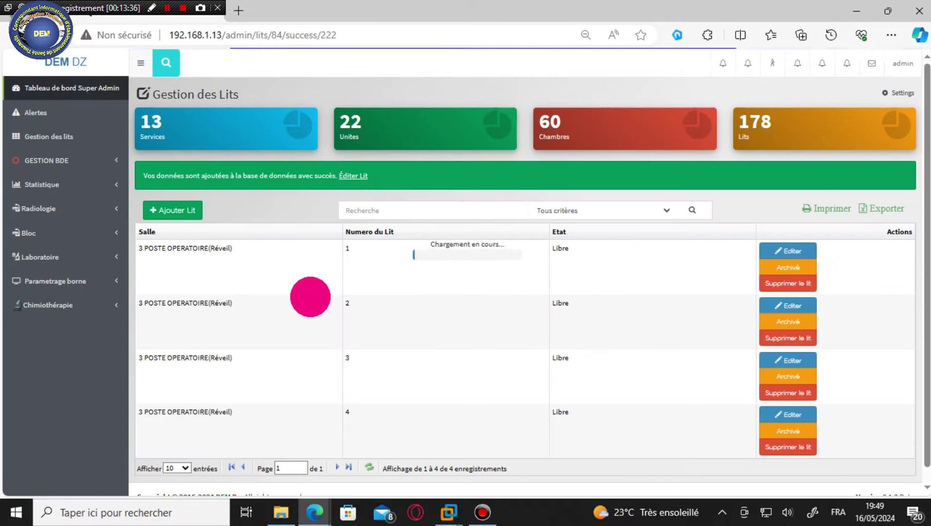